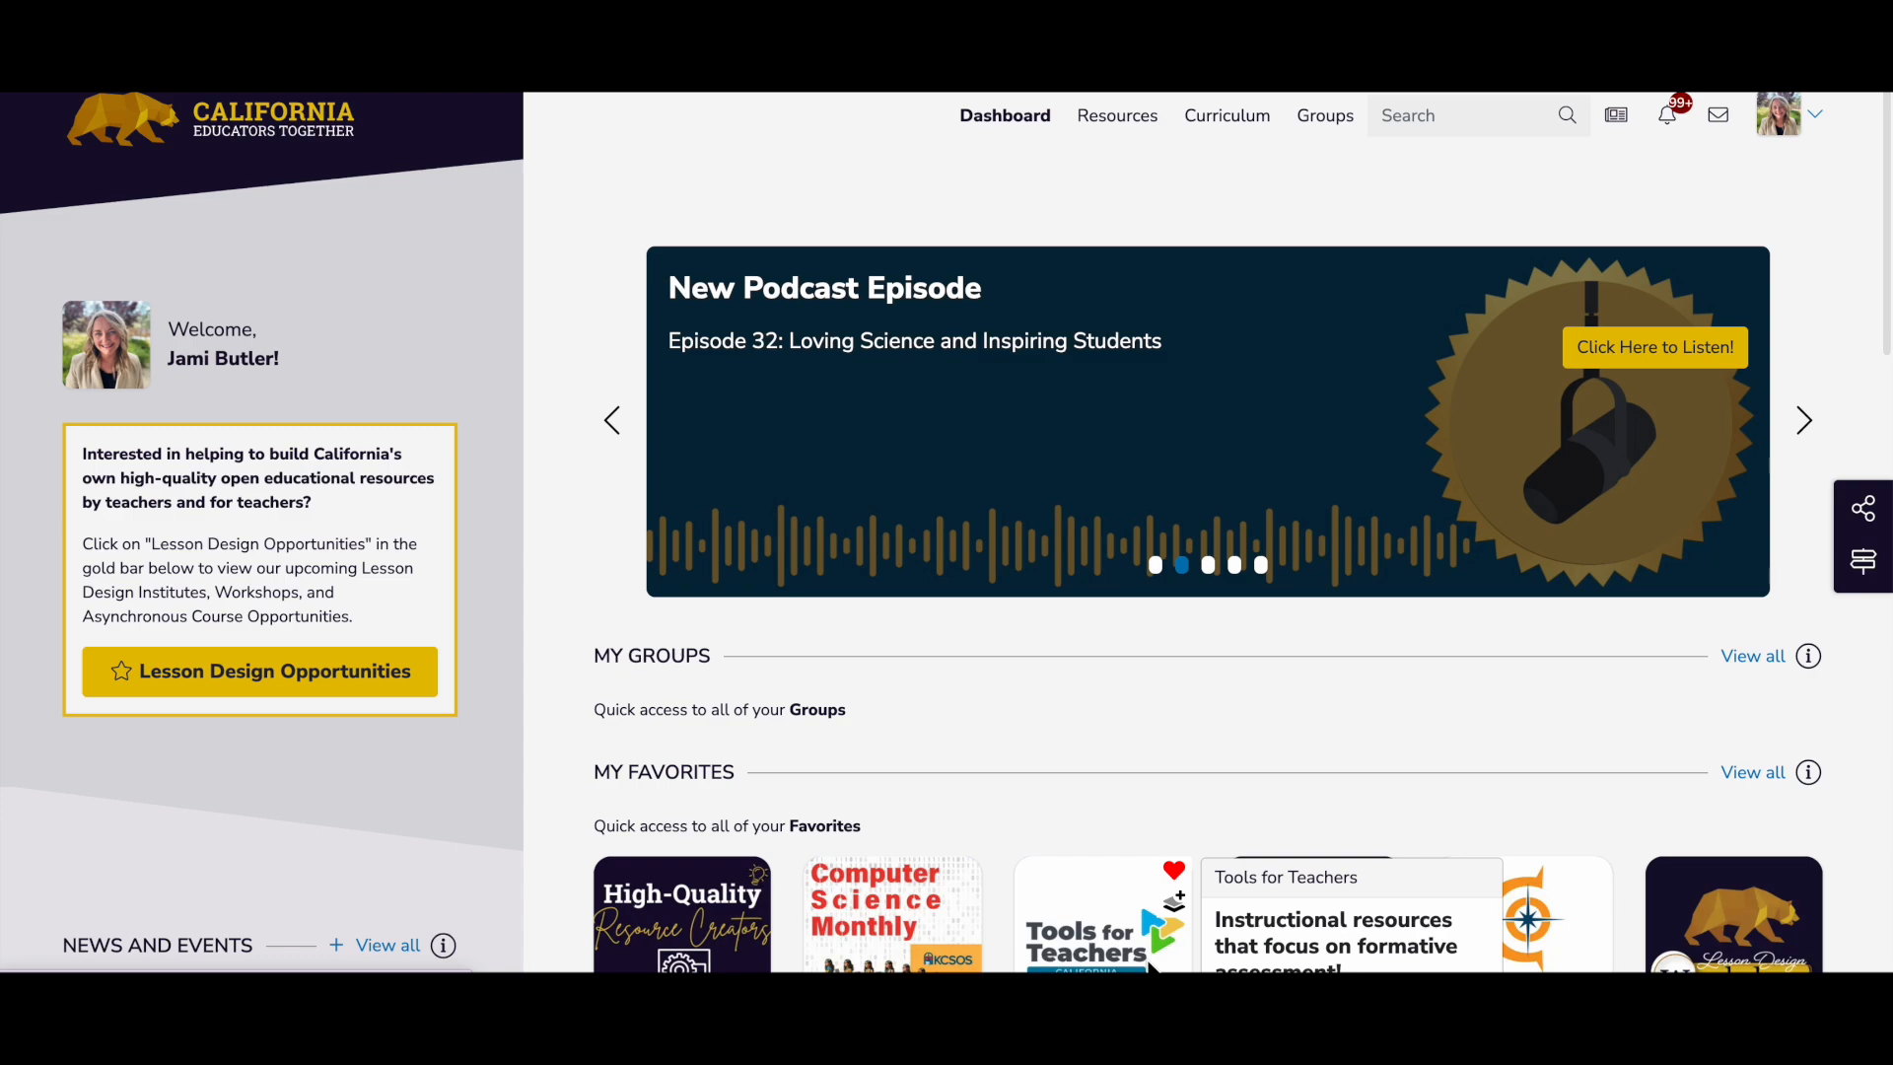
Open the instructional item "lesson" from the dashboard's My Instructional Items section and put it into edit mode.
scroll(1151, 968, "down", 4)
scroll(1150, 968, "down", 9)
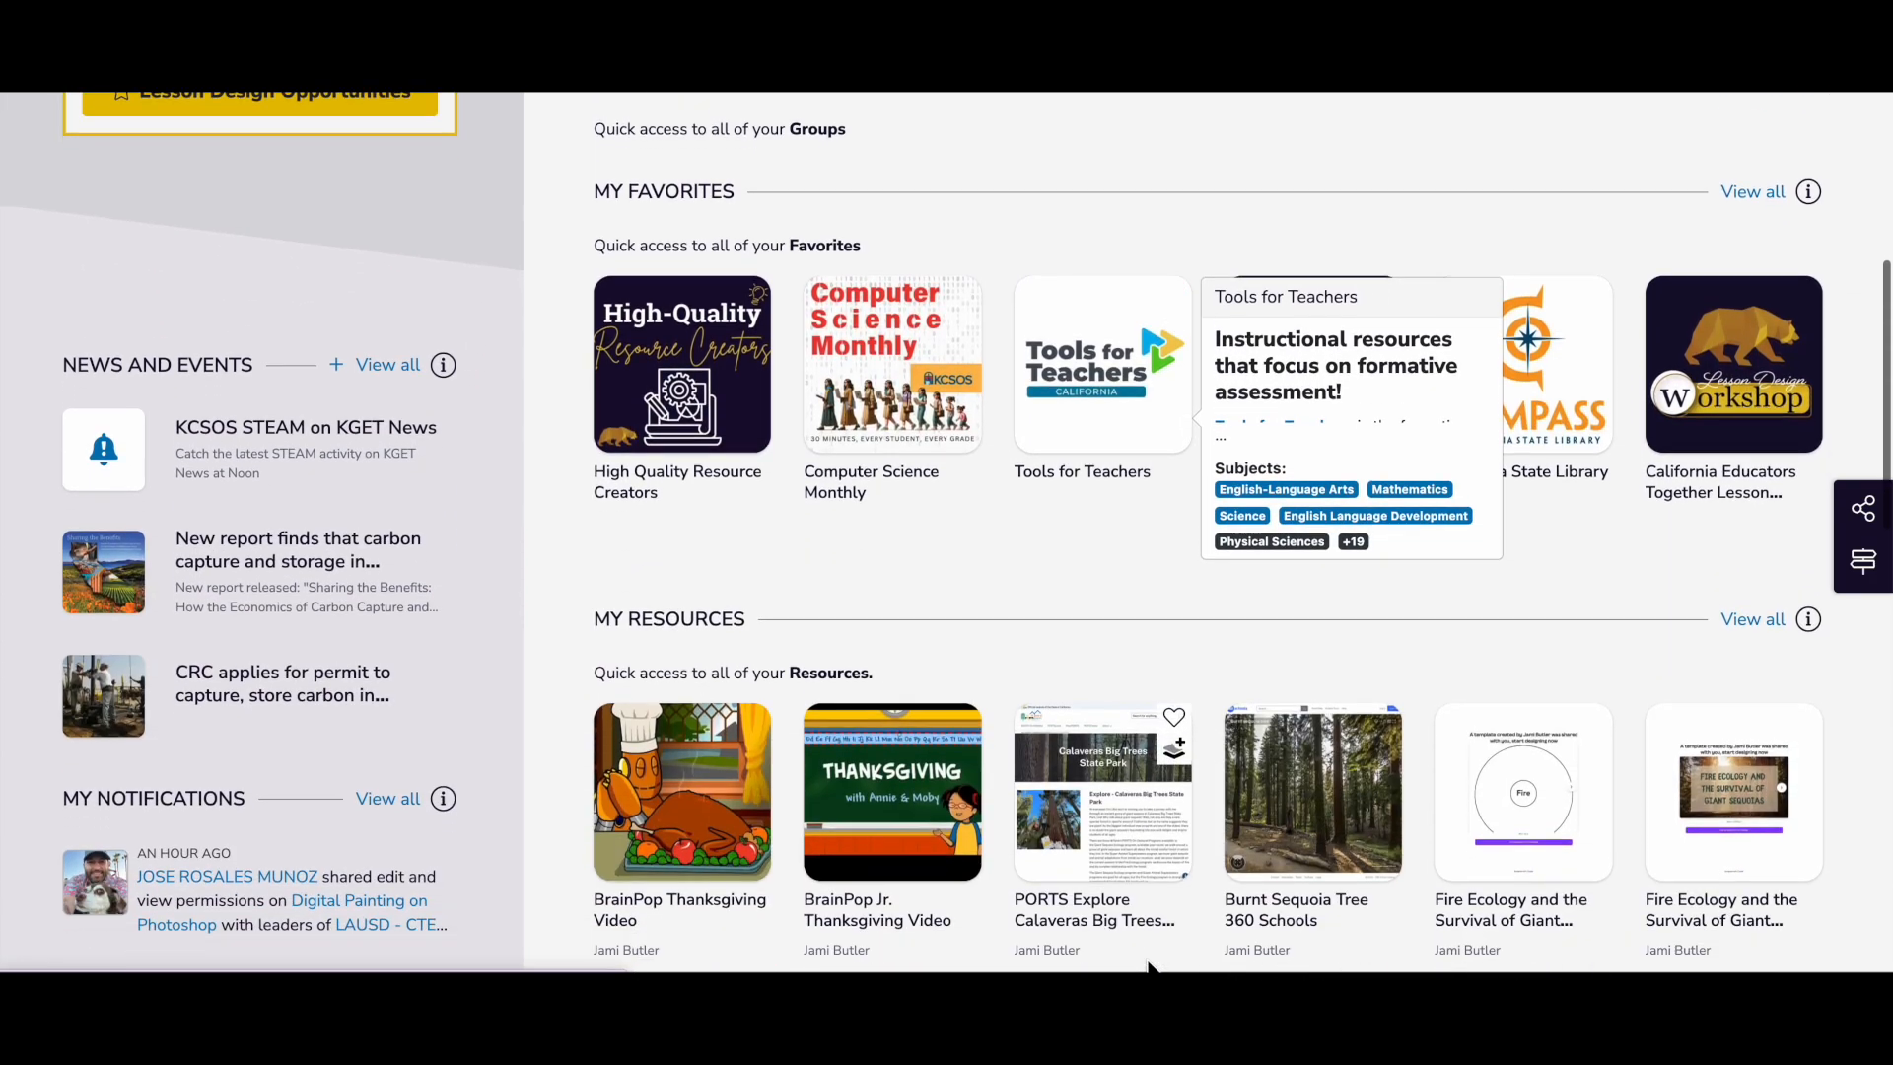
scroll(1149, 966, "down", 2)
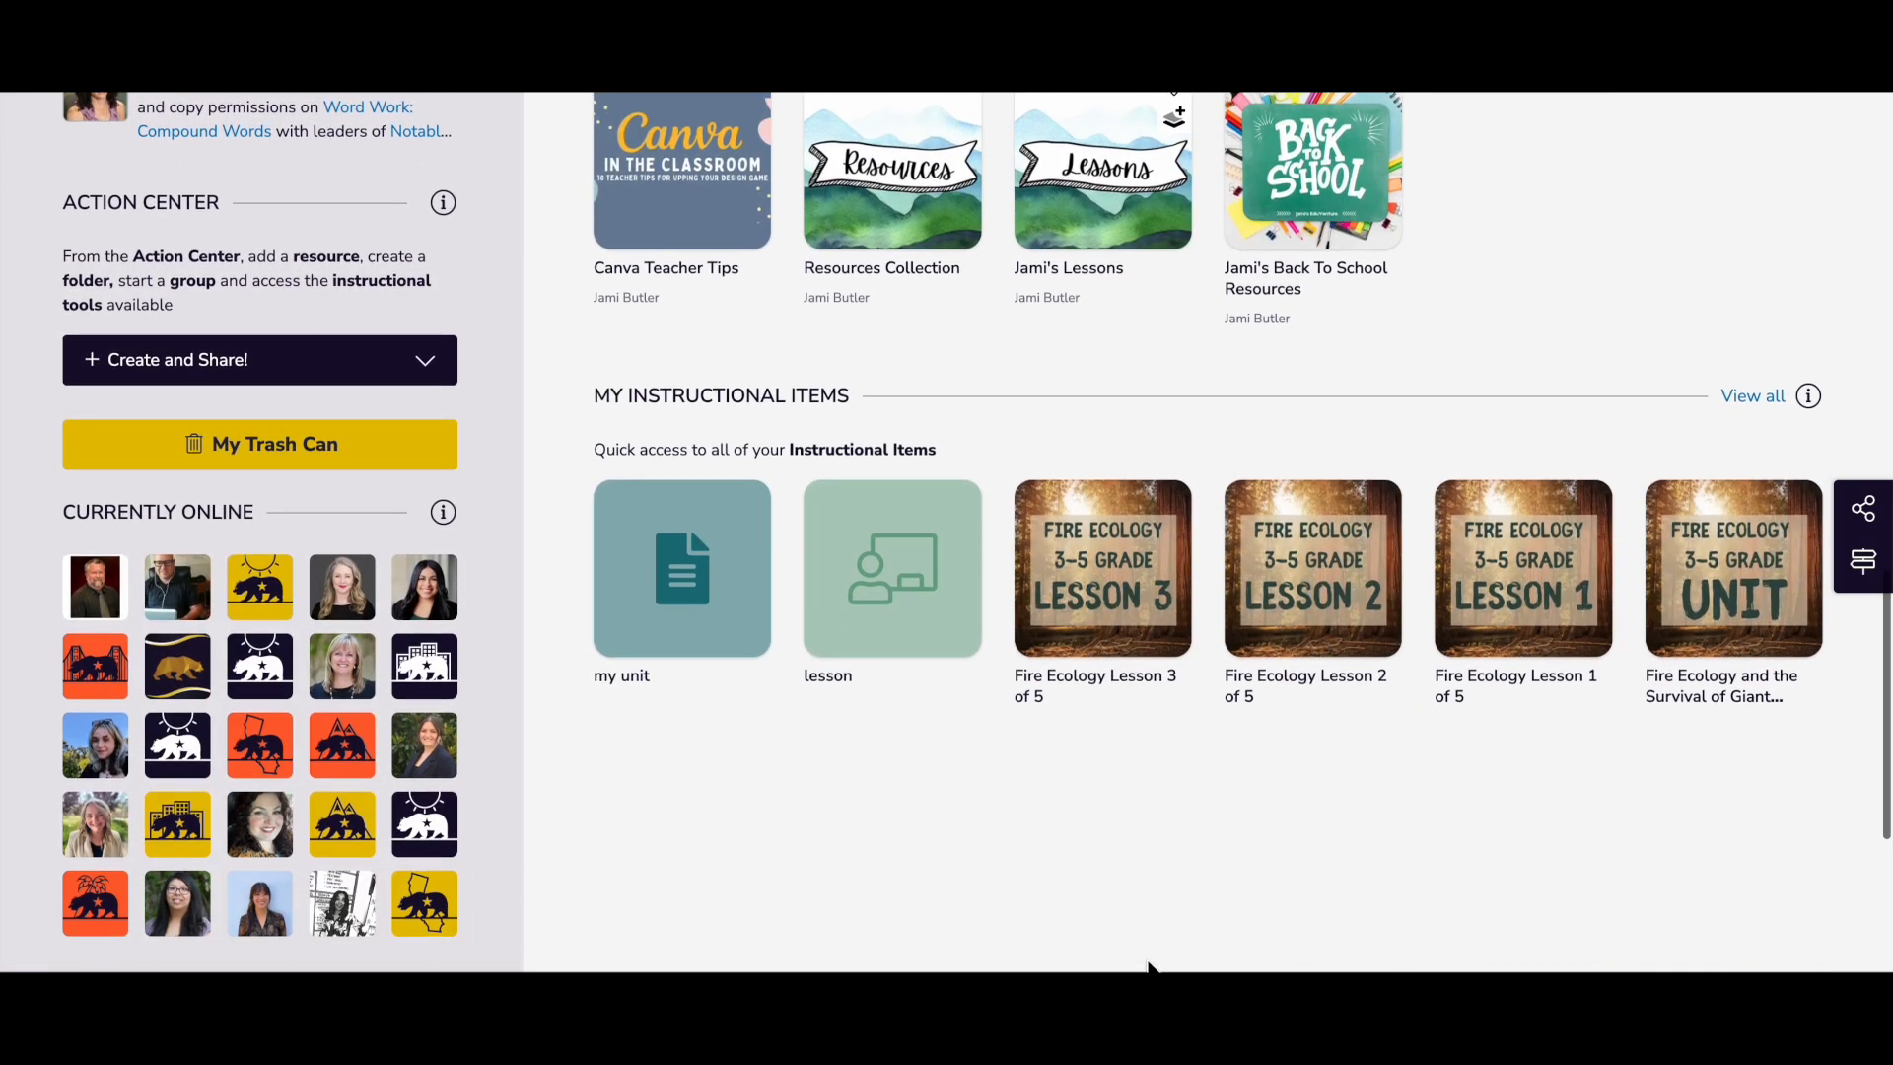
left_click(913, 628)
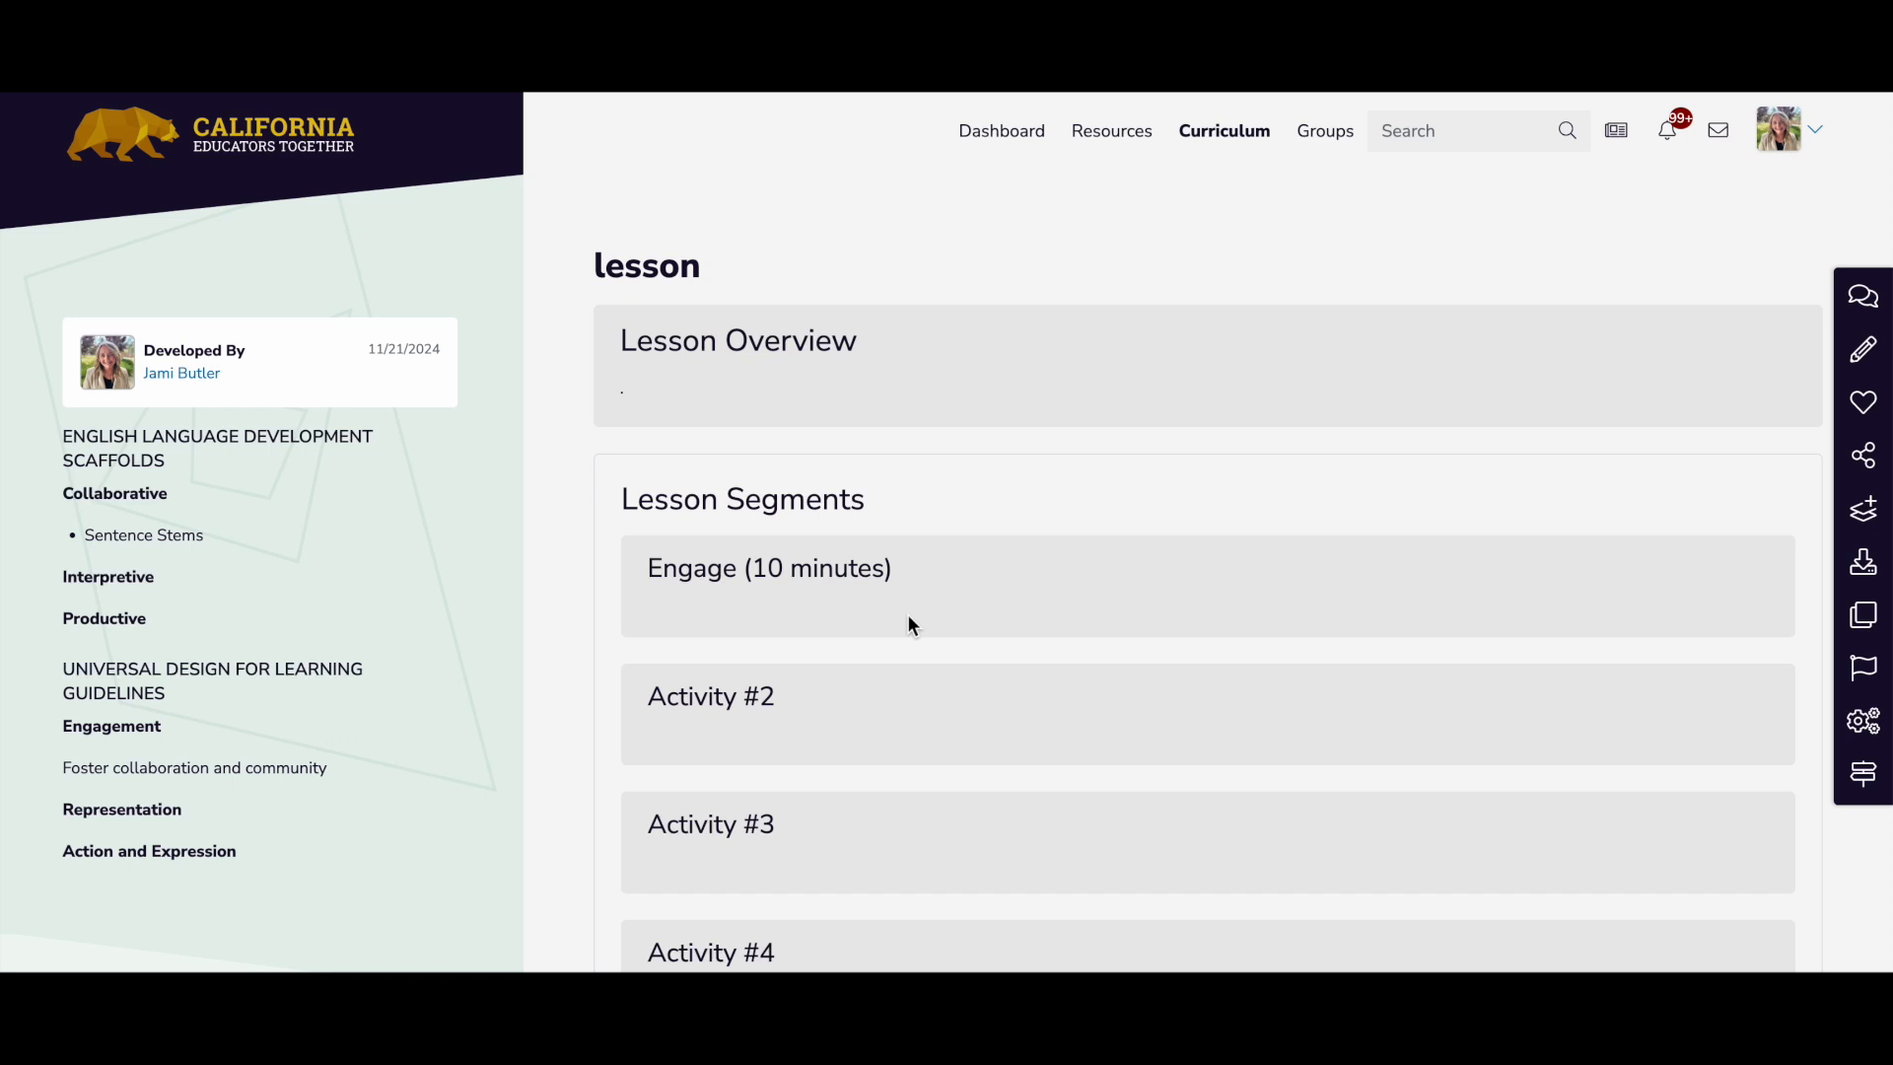
left_click(1862, 349)
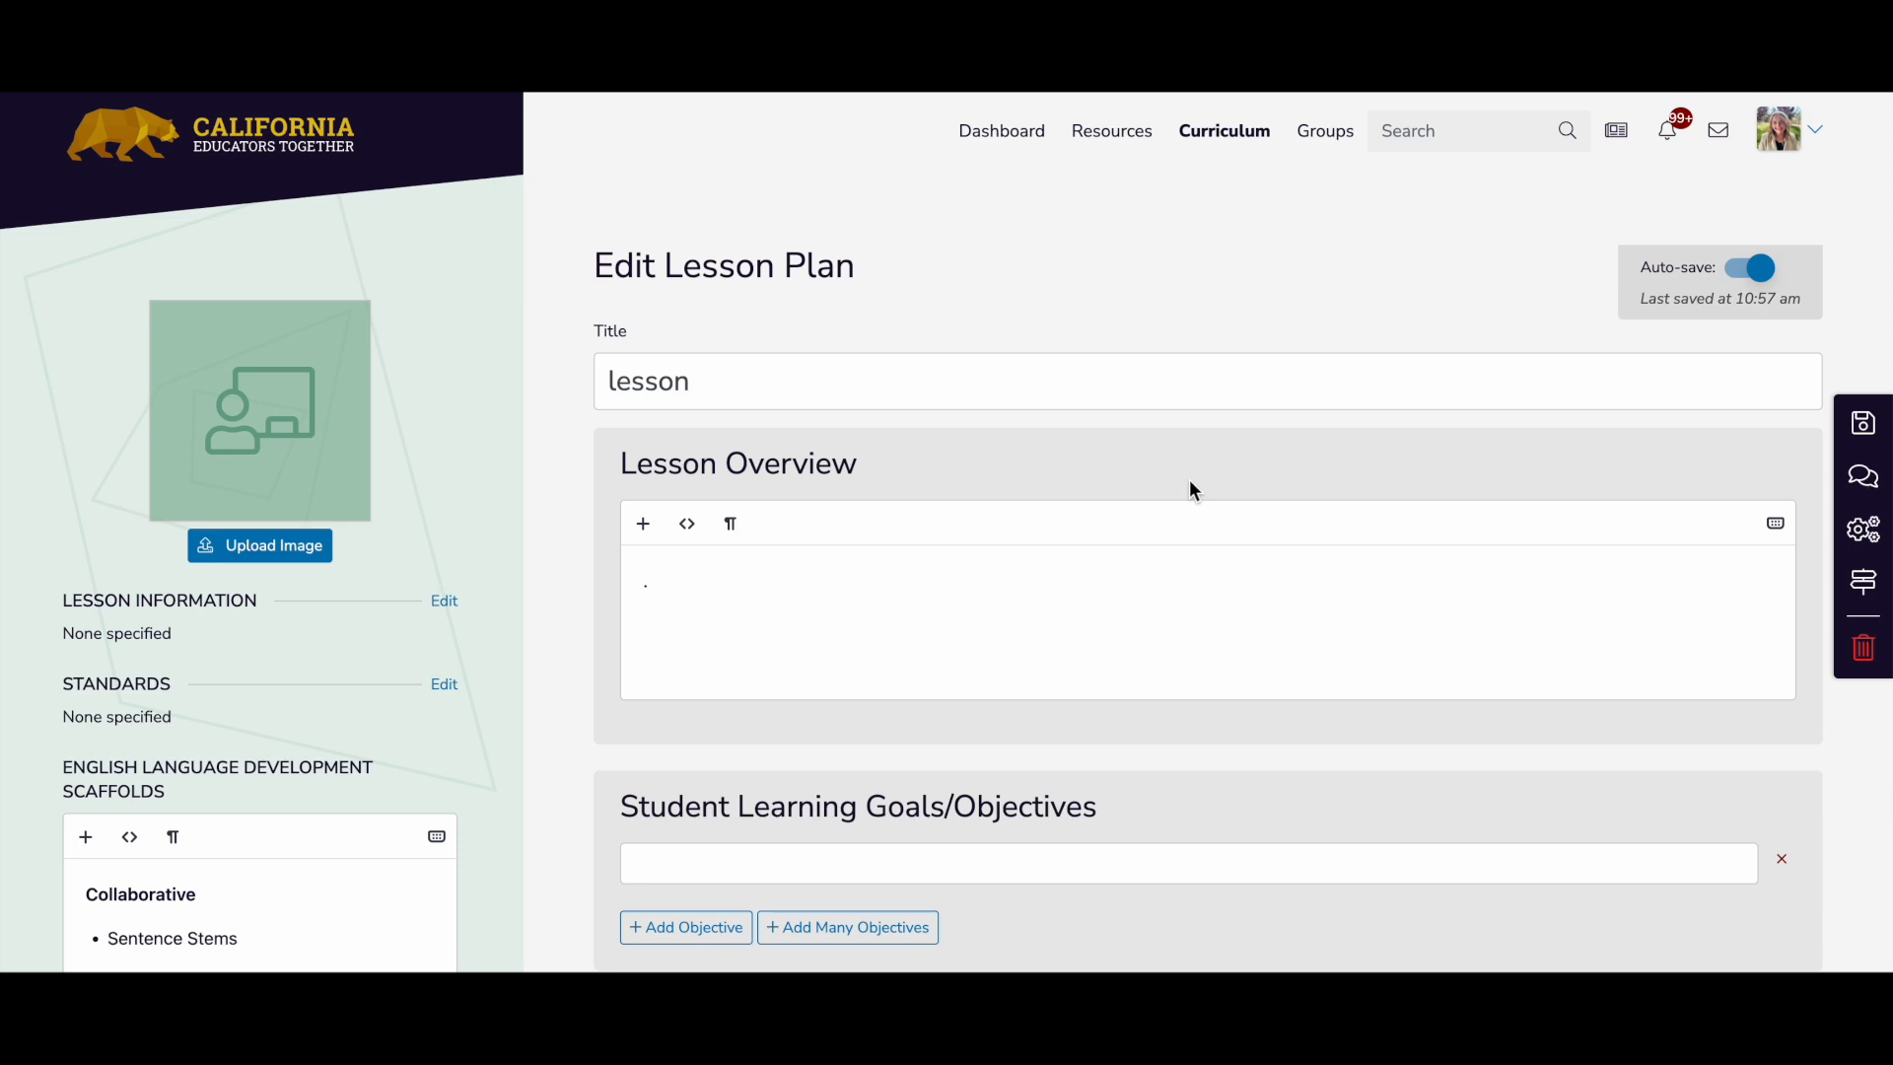
Add another blank objective under Student Learning Goals/Objectives.
left_click(1042, 557)
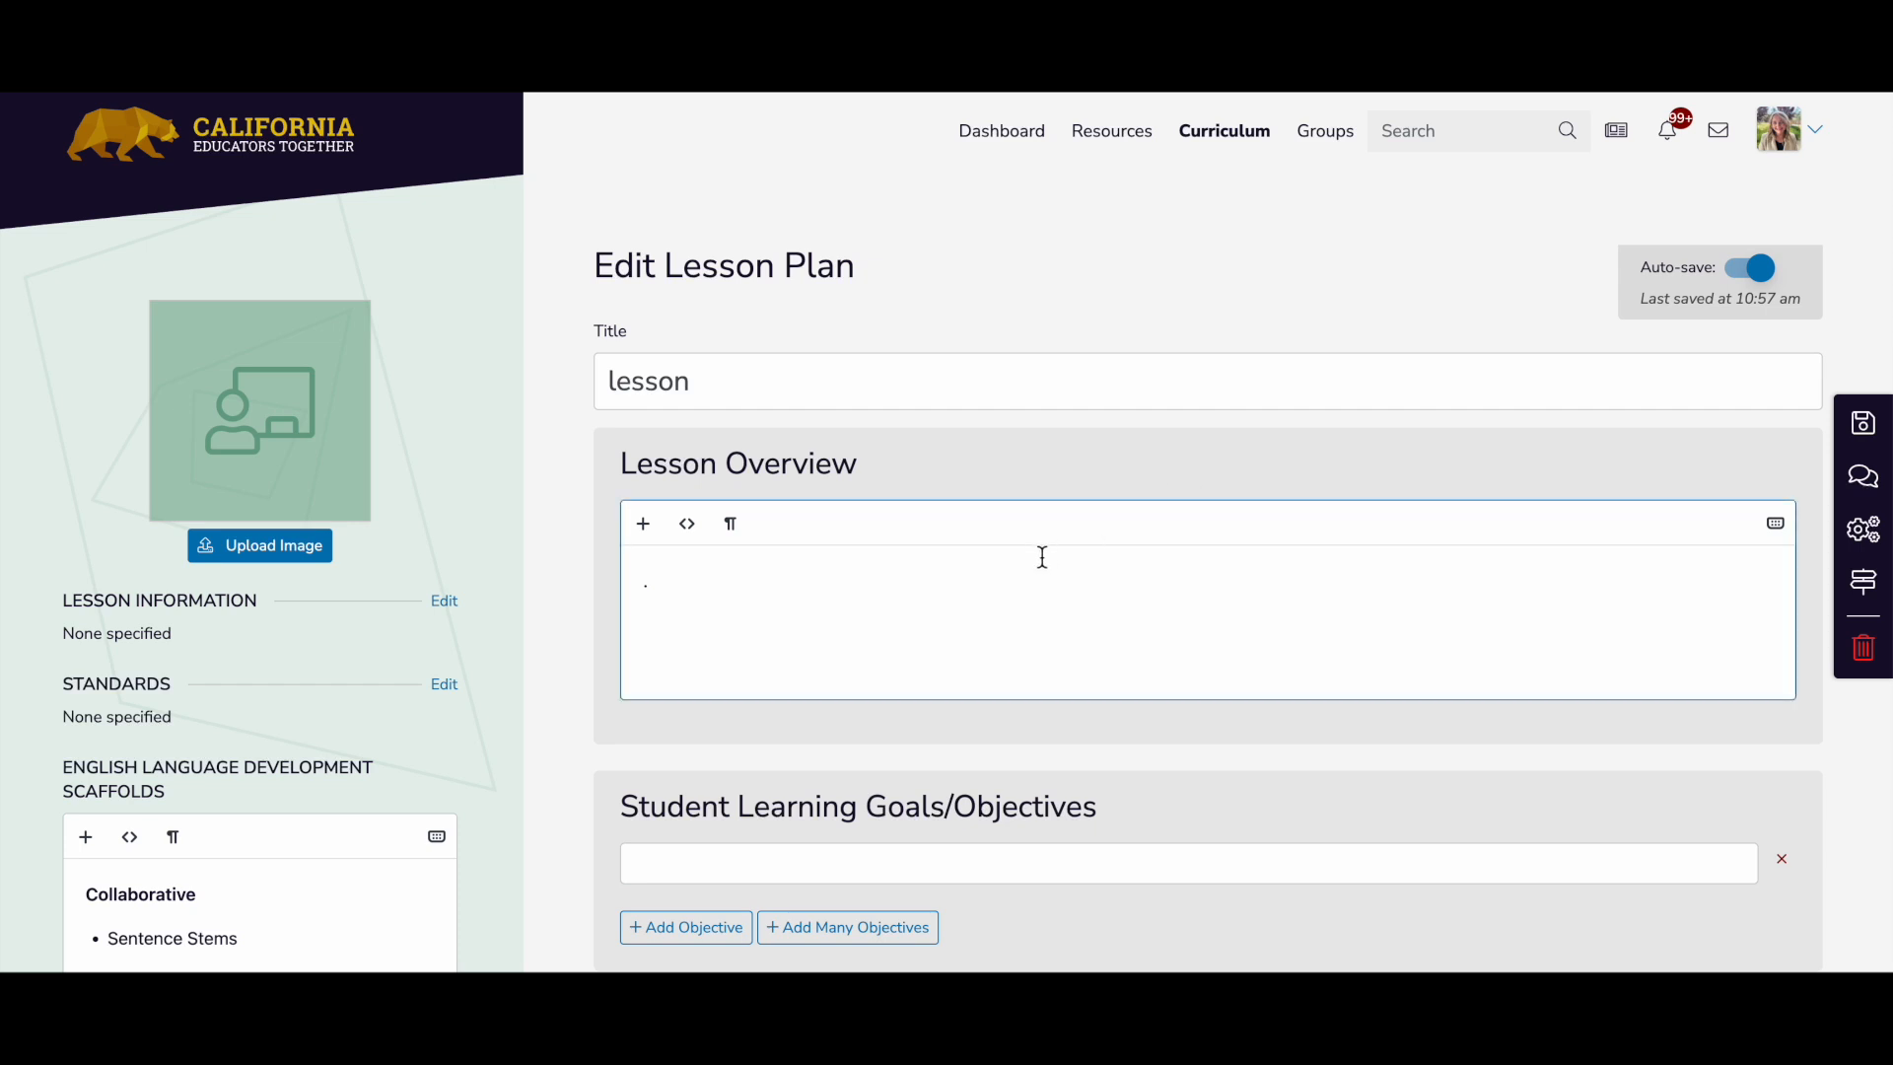
scroll(1042, 557, "down", 1)
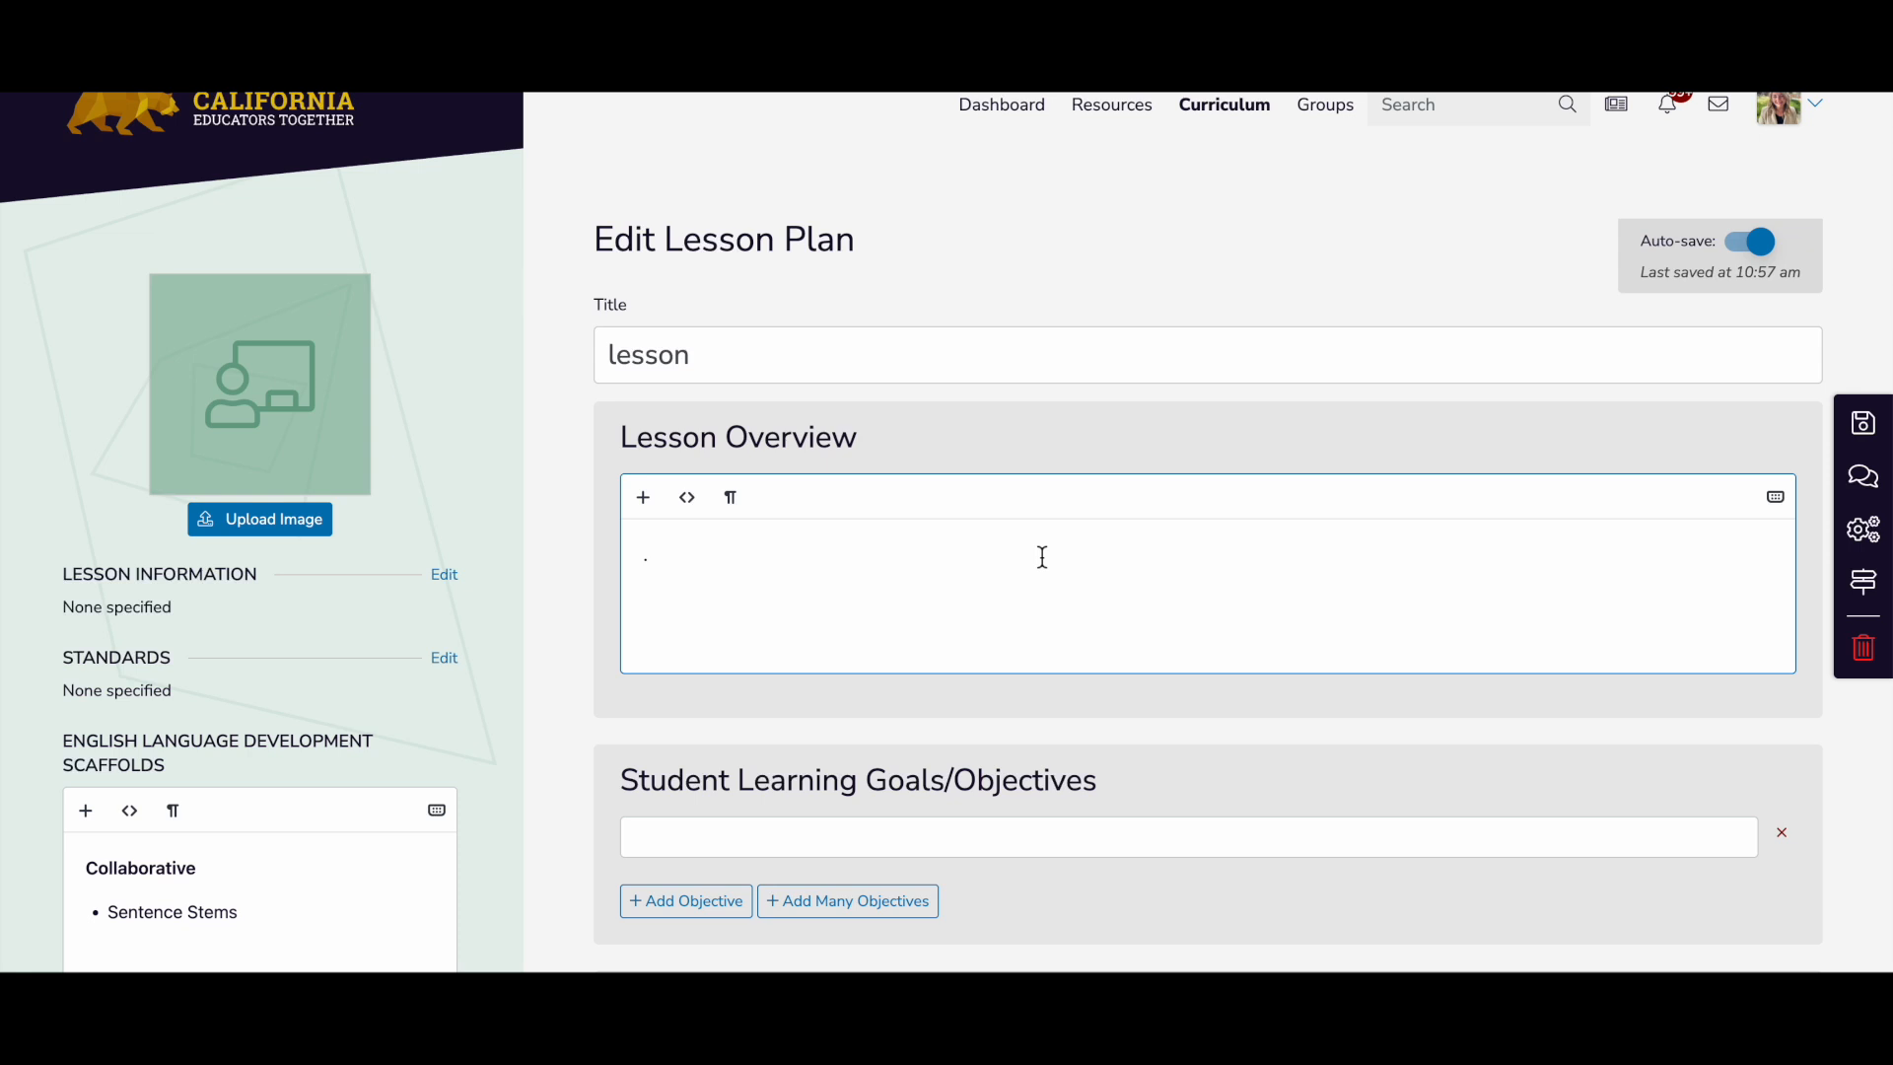
scroll(1043, 558, "down", 2)
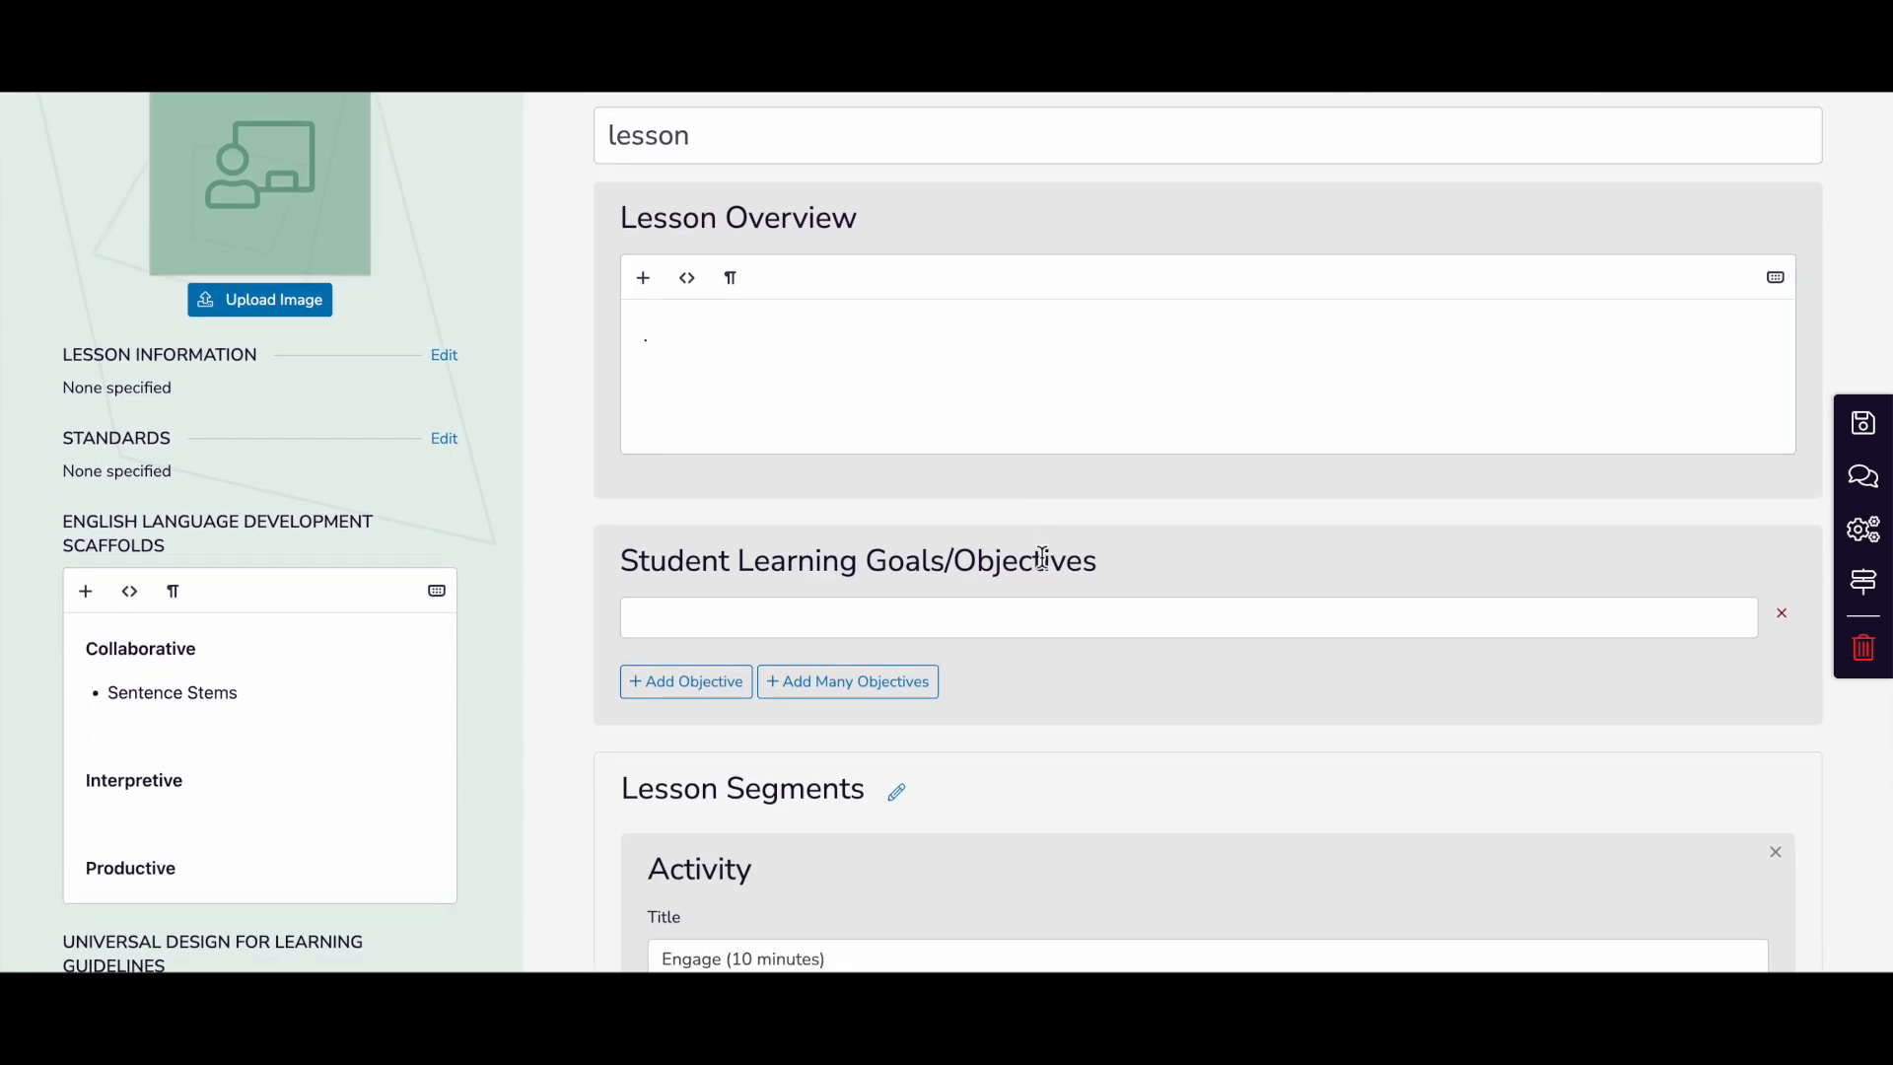
left_click(1122, 604)
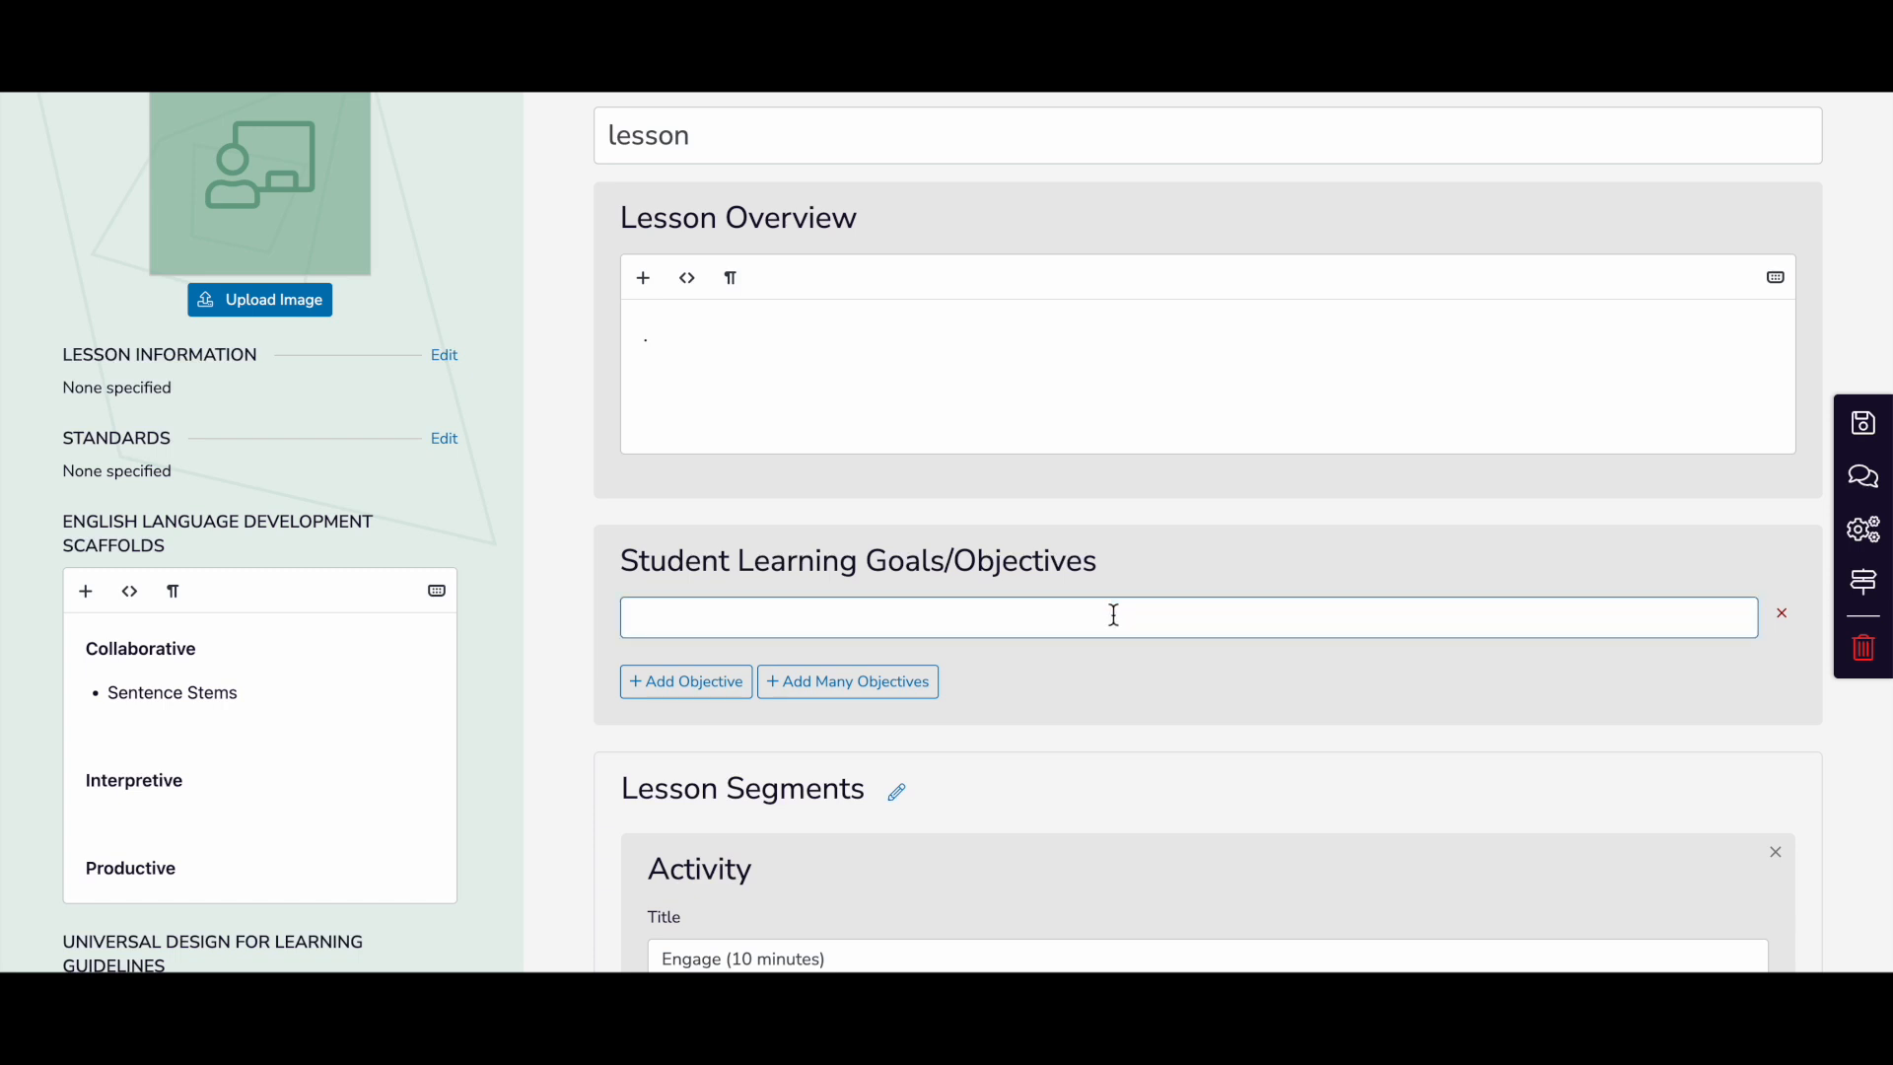
left_click(719, 693)
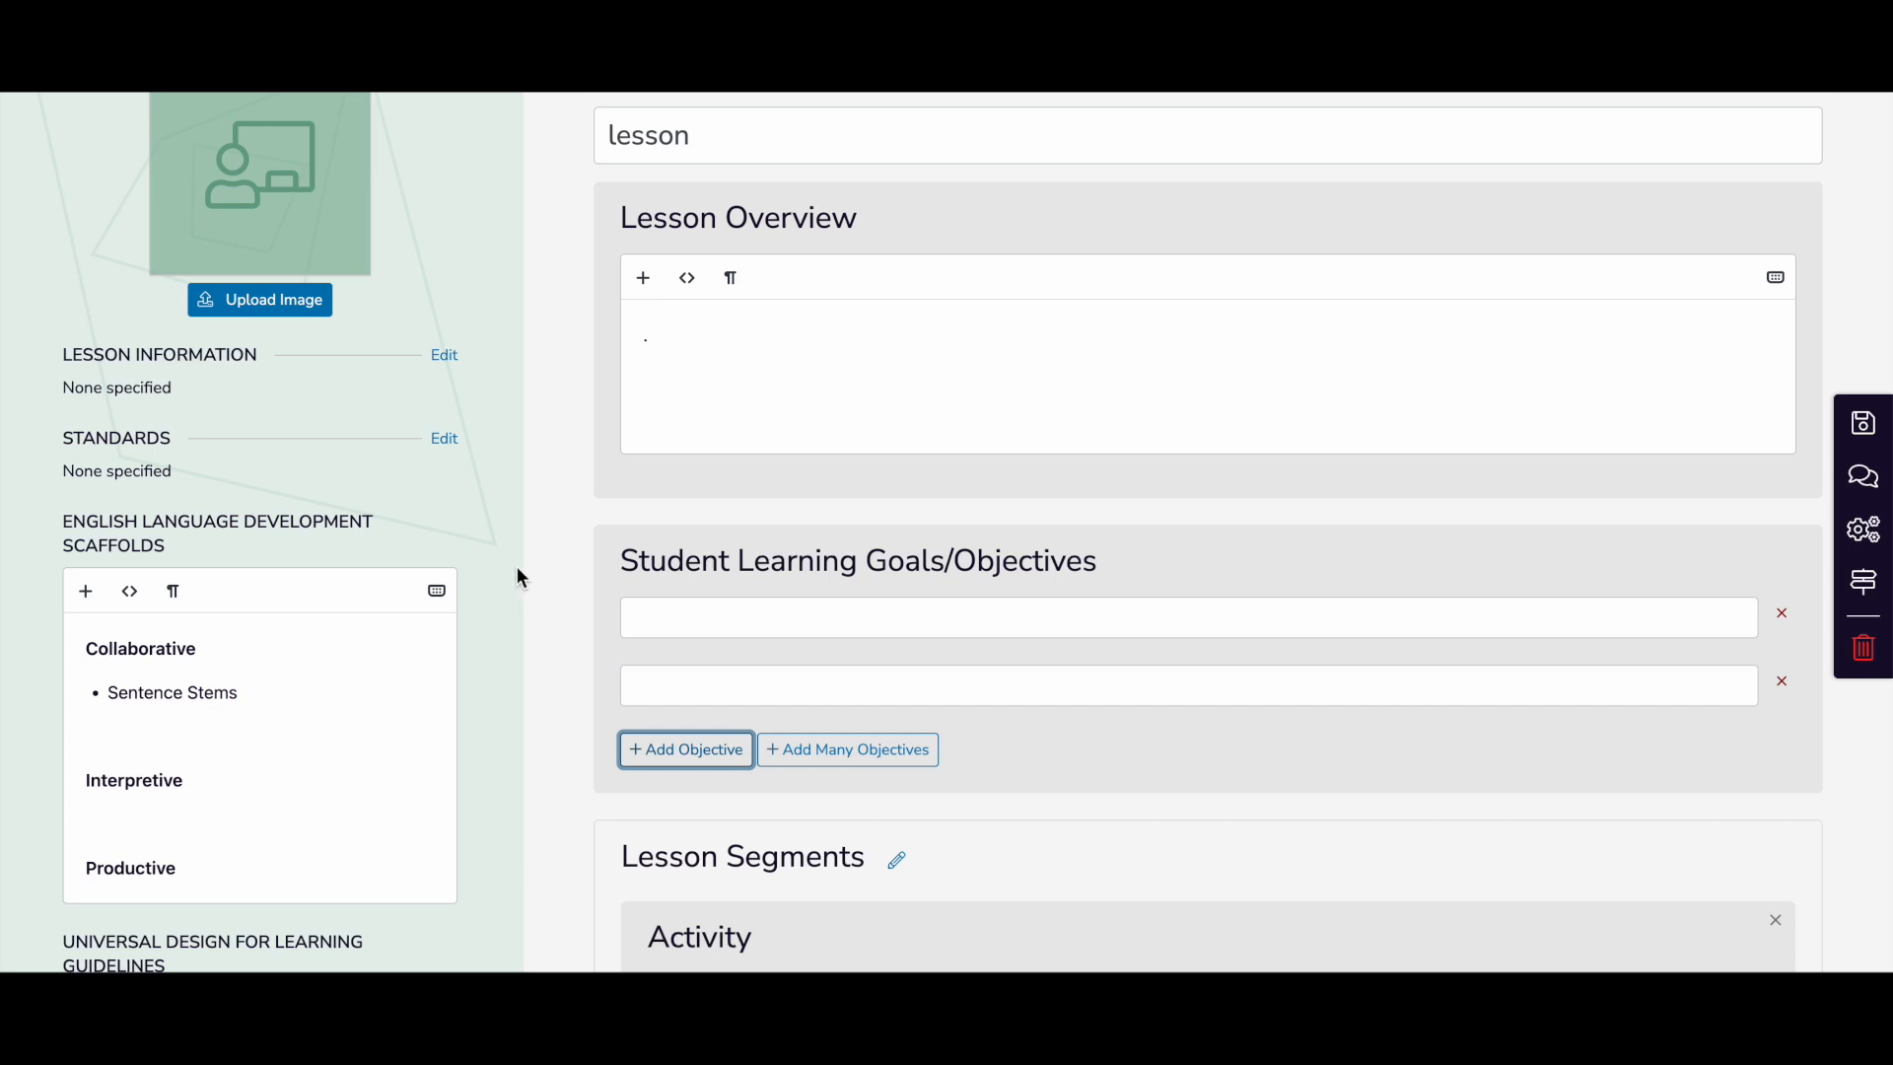
Review the Lesson Information settings for duration, keywords, grade levels, subjects and license, and save them without changes.
scroll(522, 580, "up", 3)
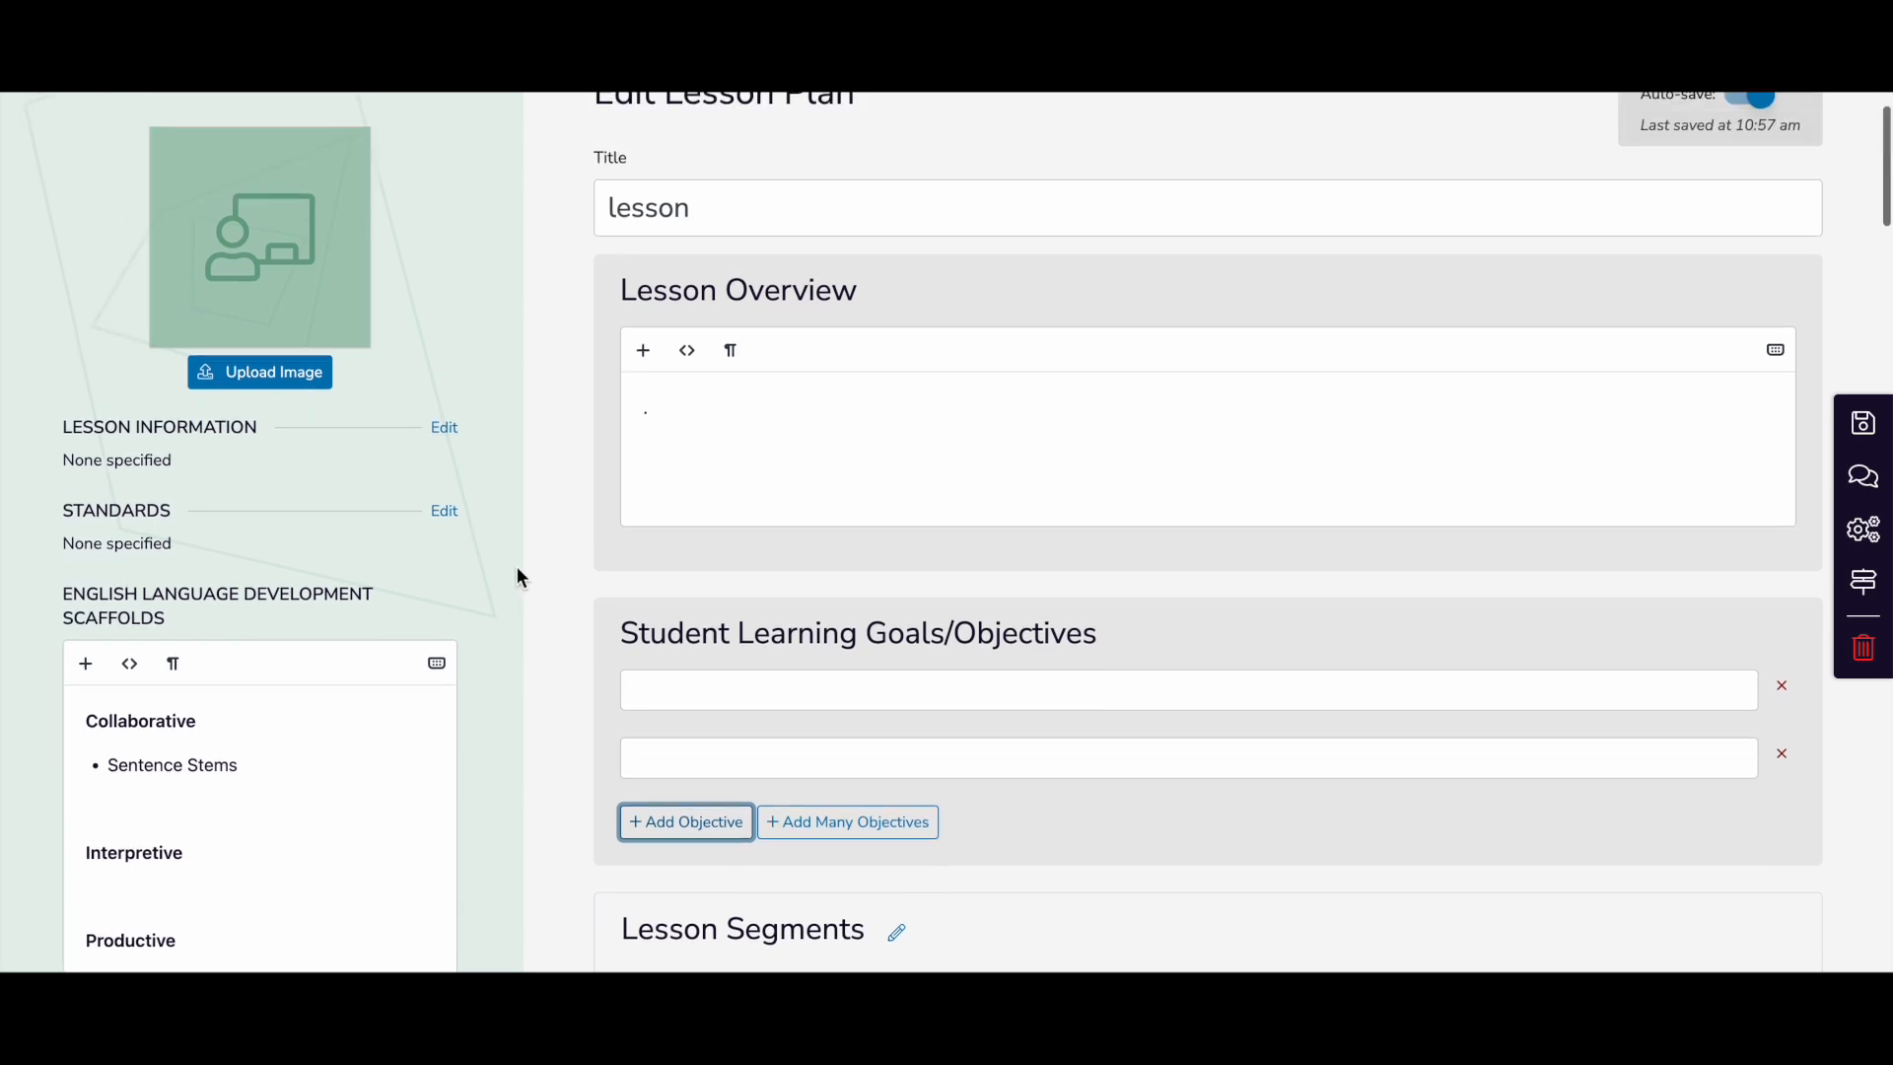
scroll(521, 580, "up", 1)
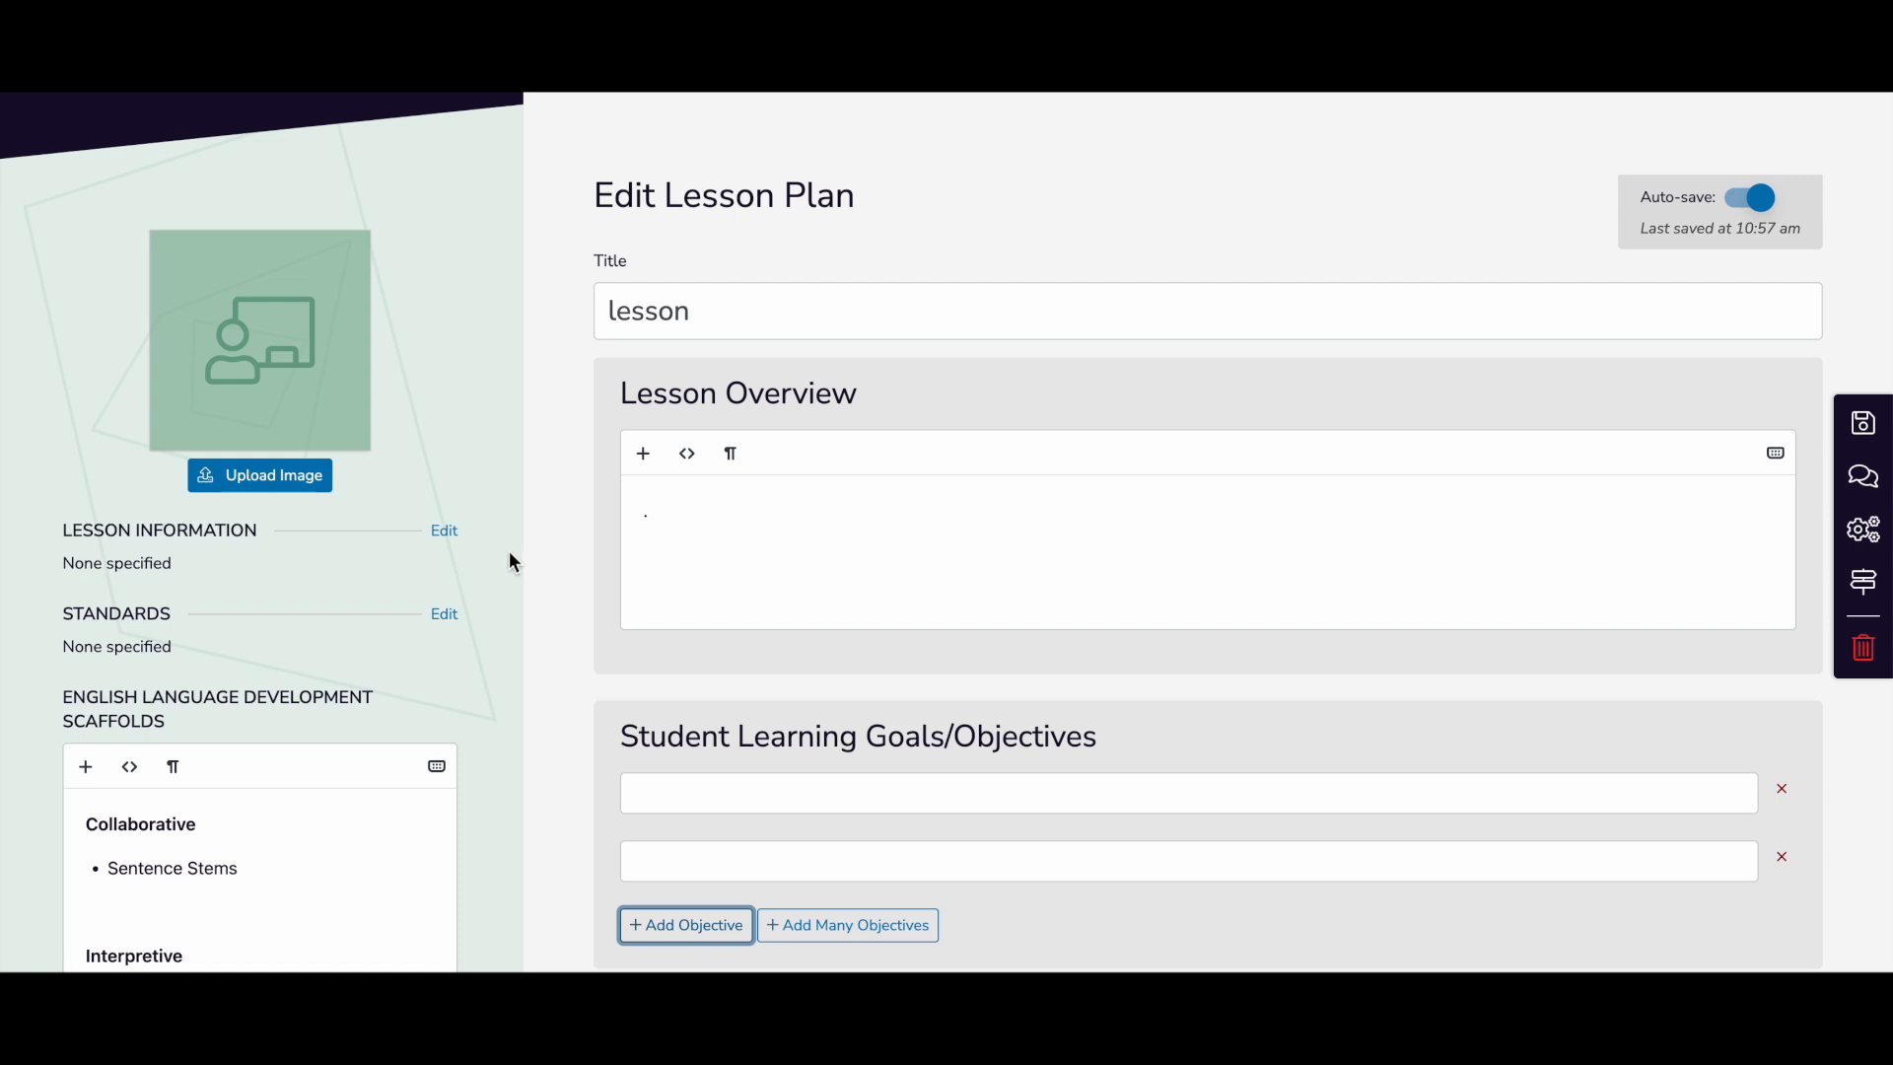
left_click(445, 531)
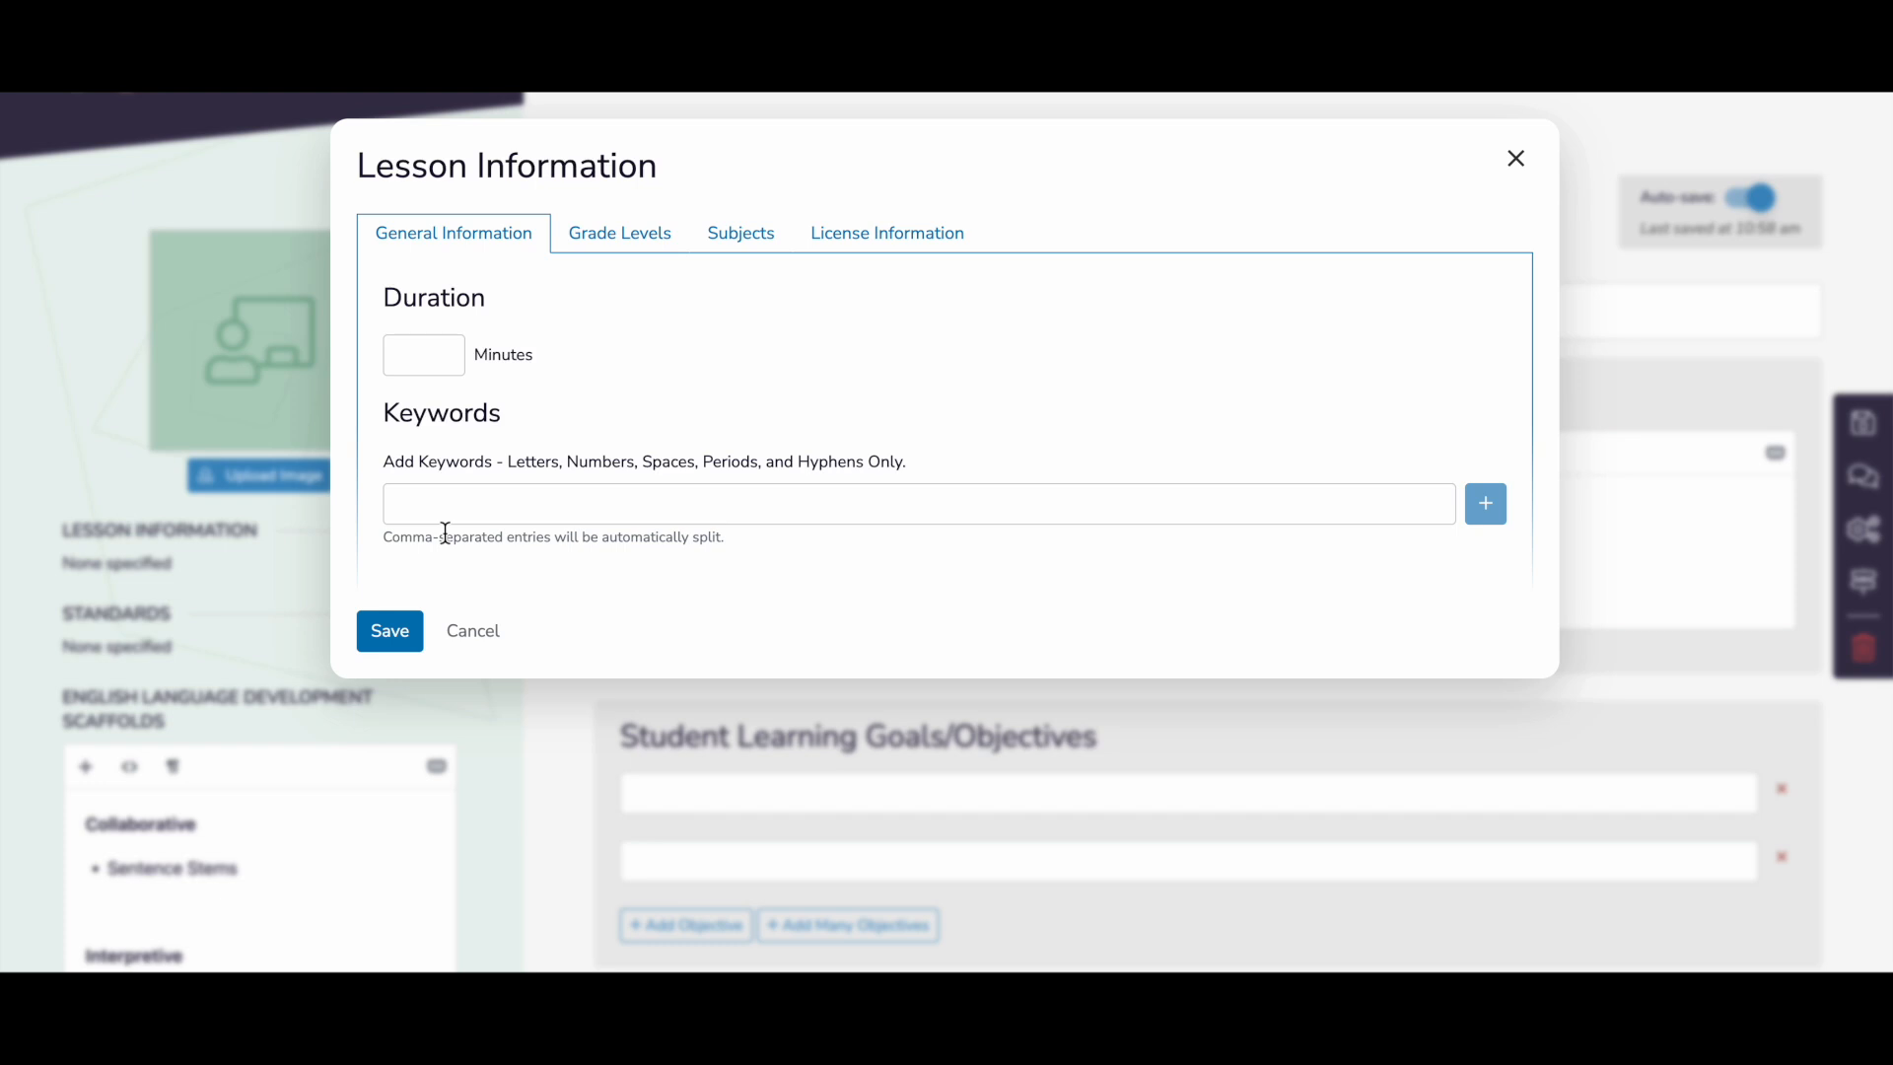
left_click(616, 235)
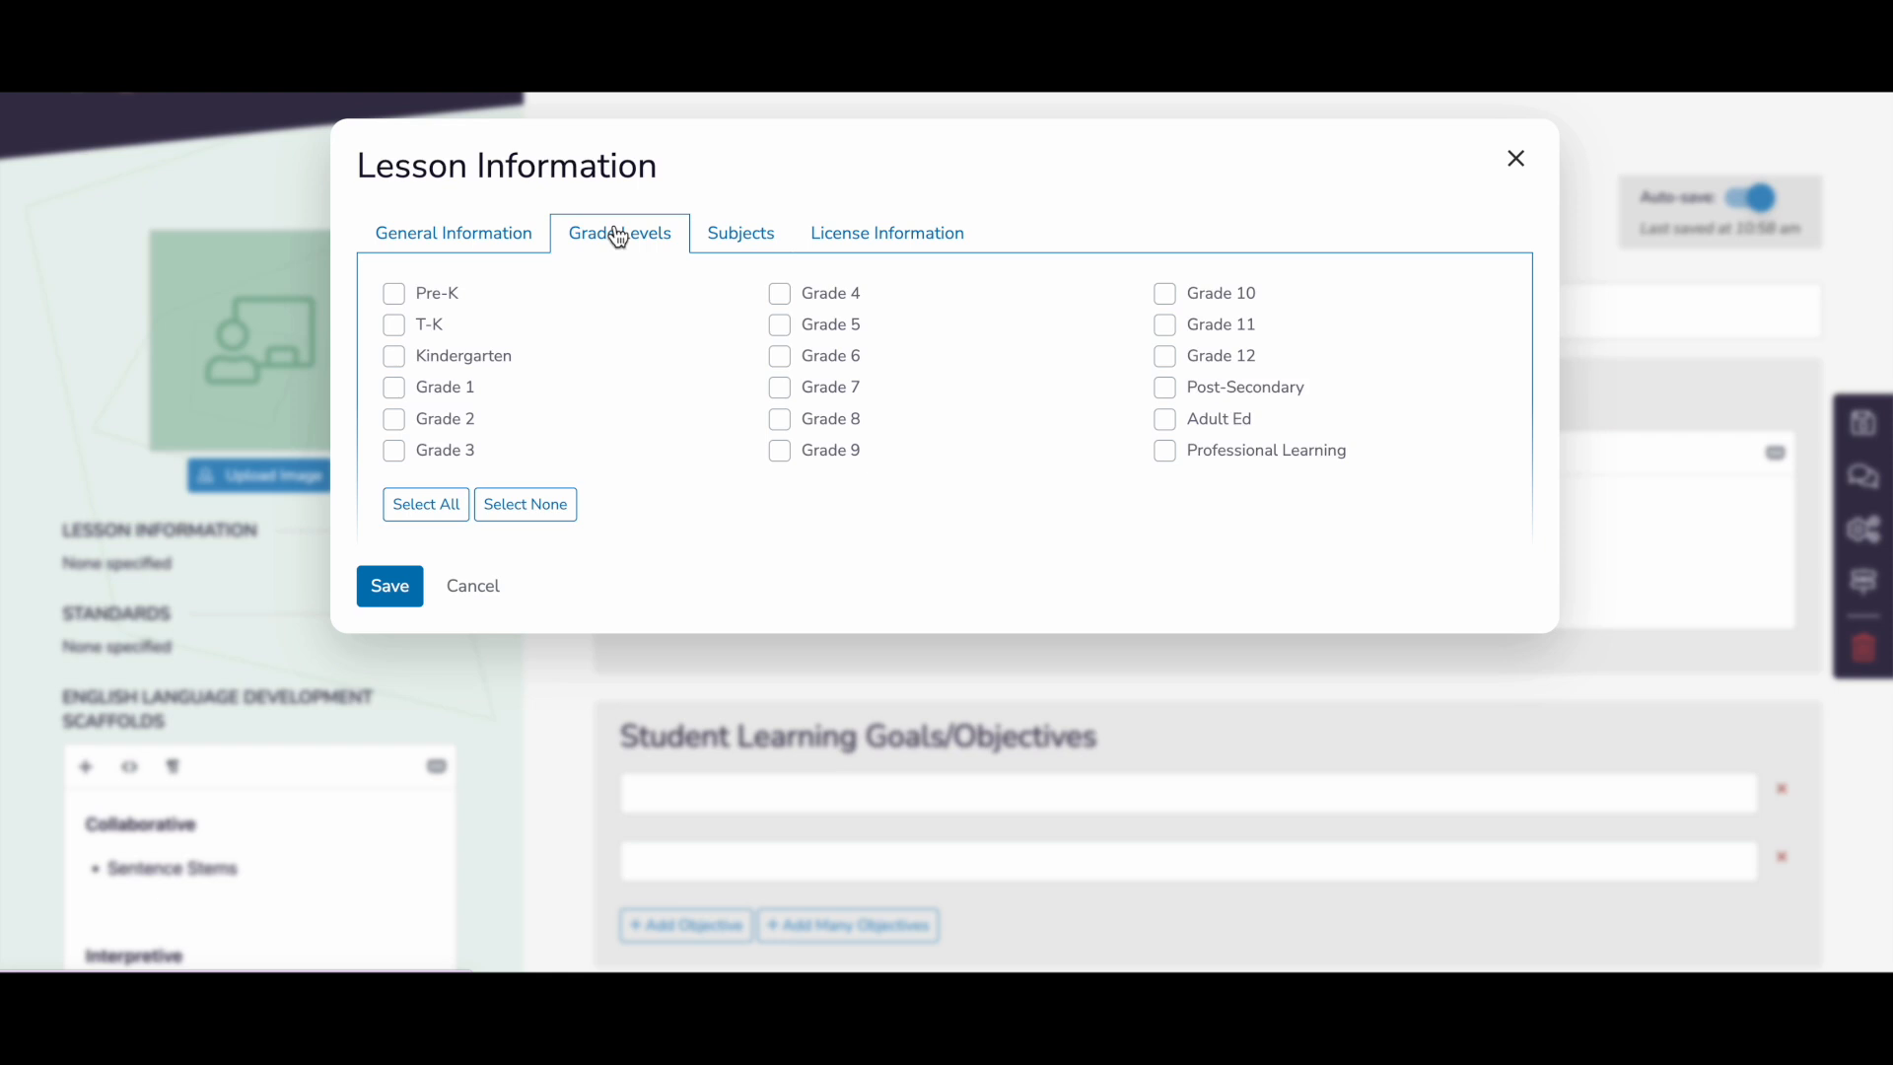
left_click(716, 241)
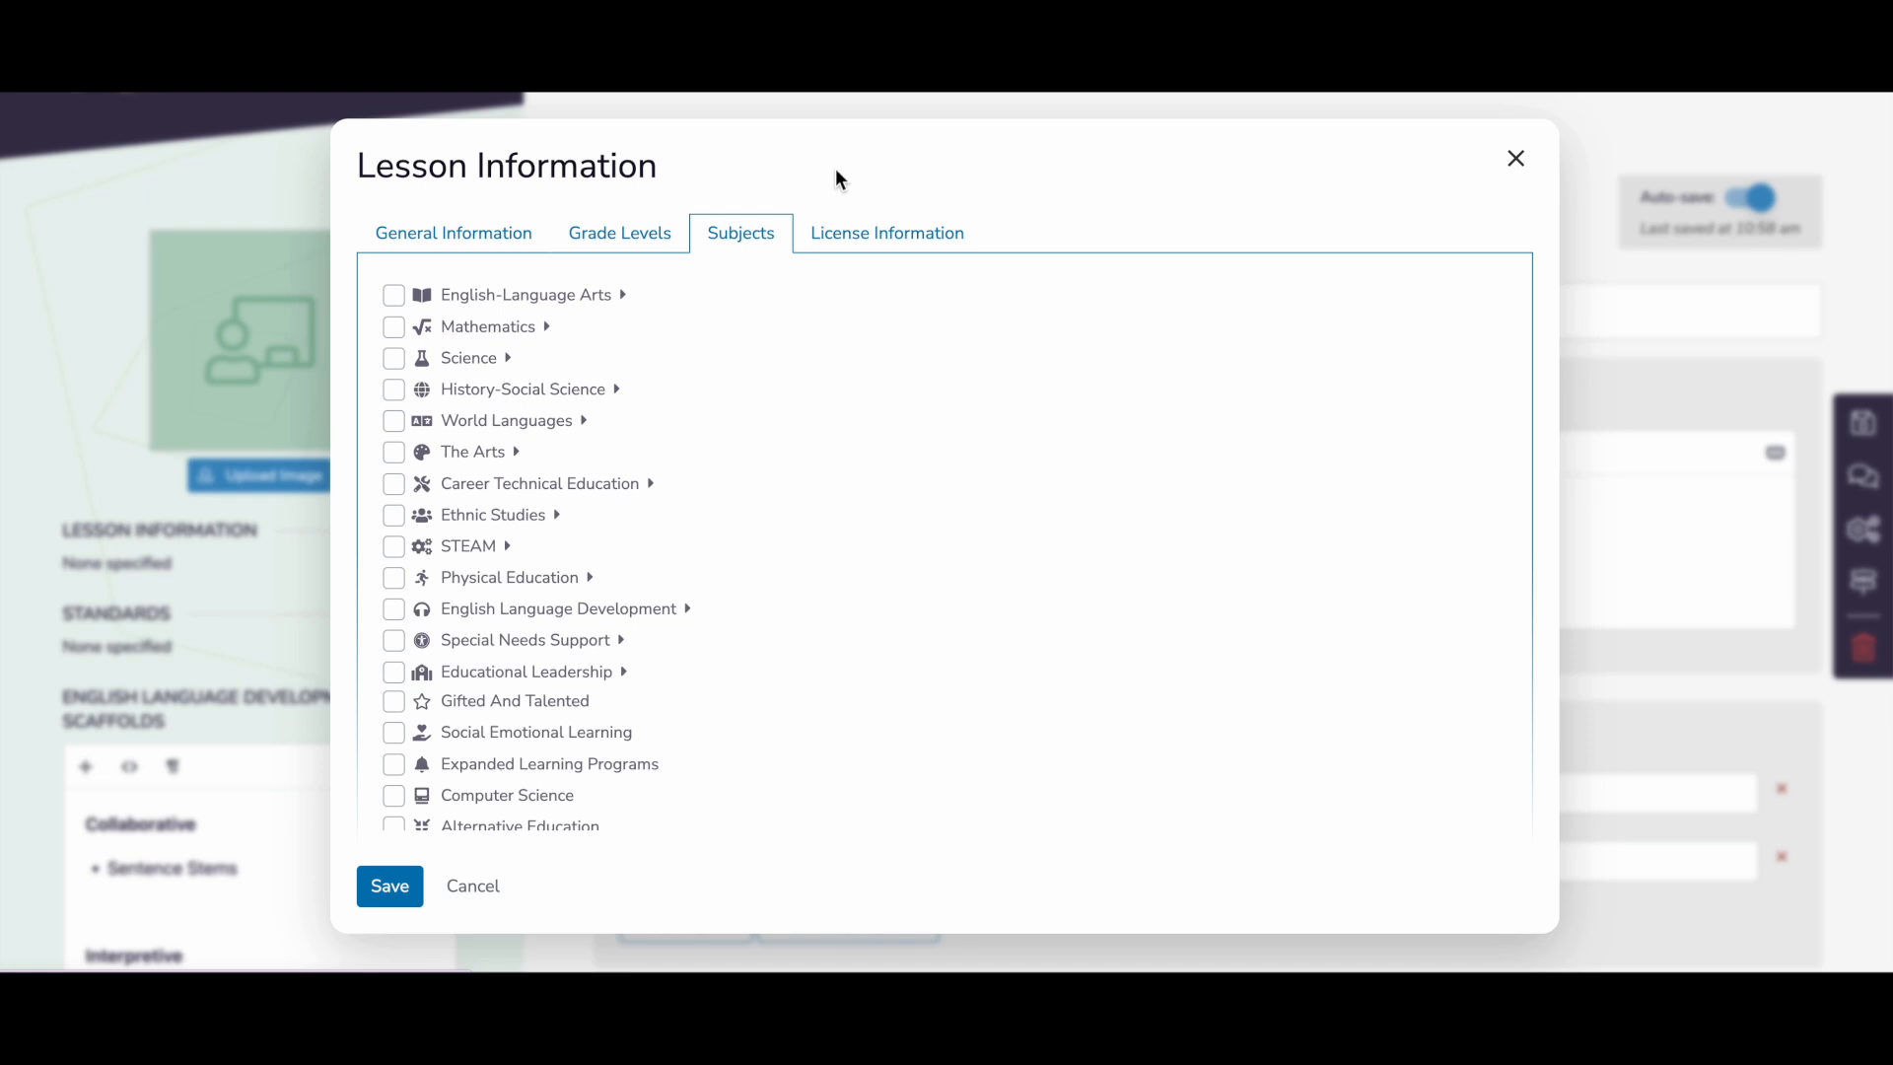
left_click(867, 242)
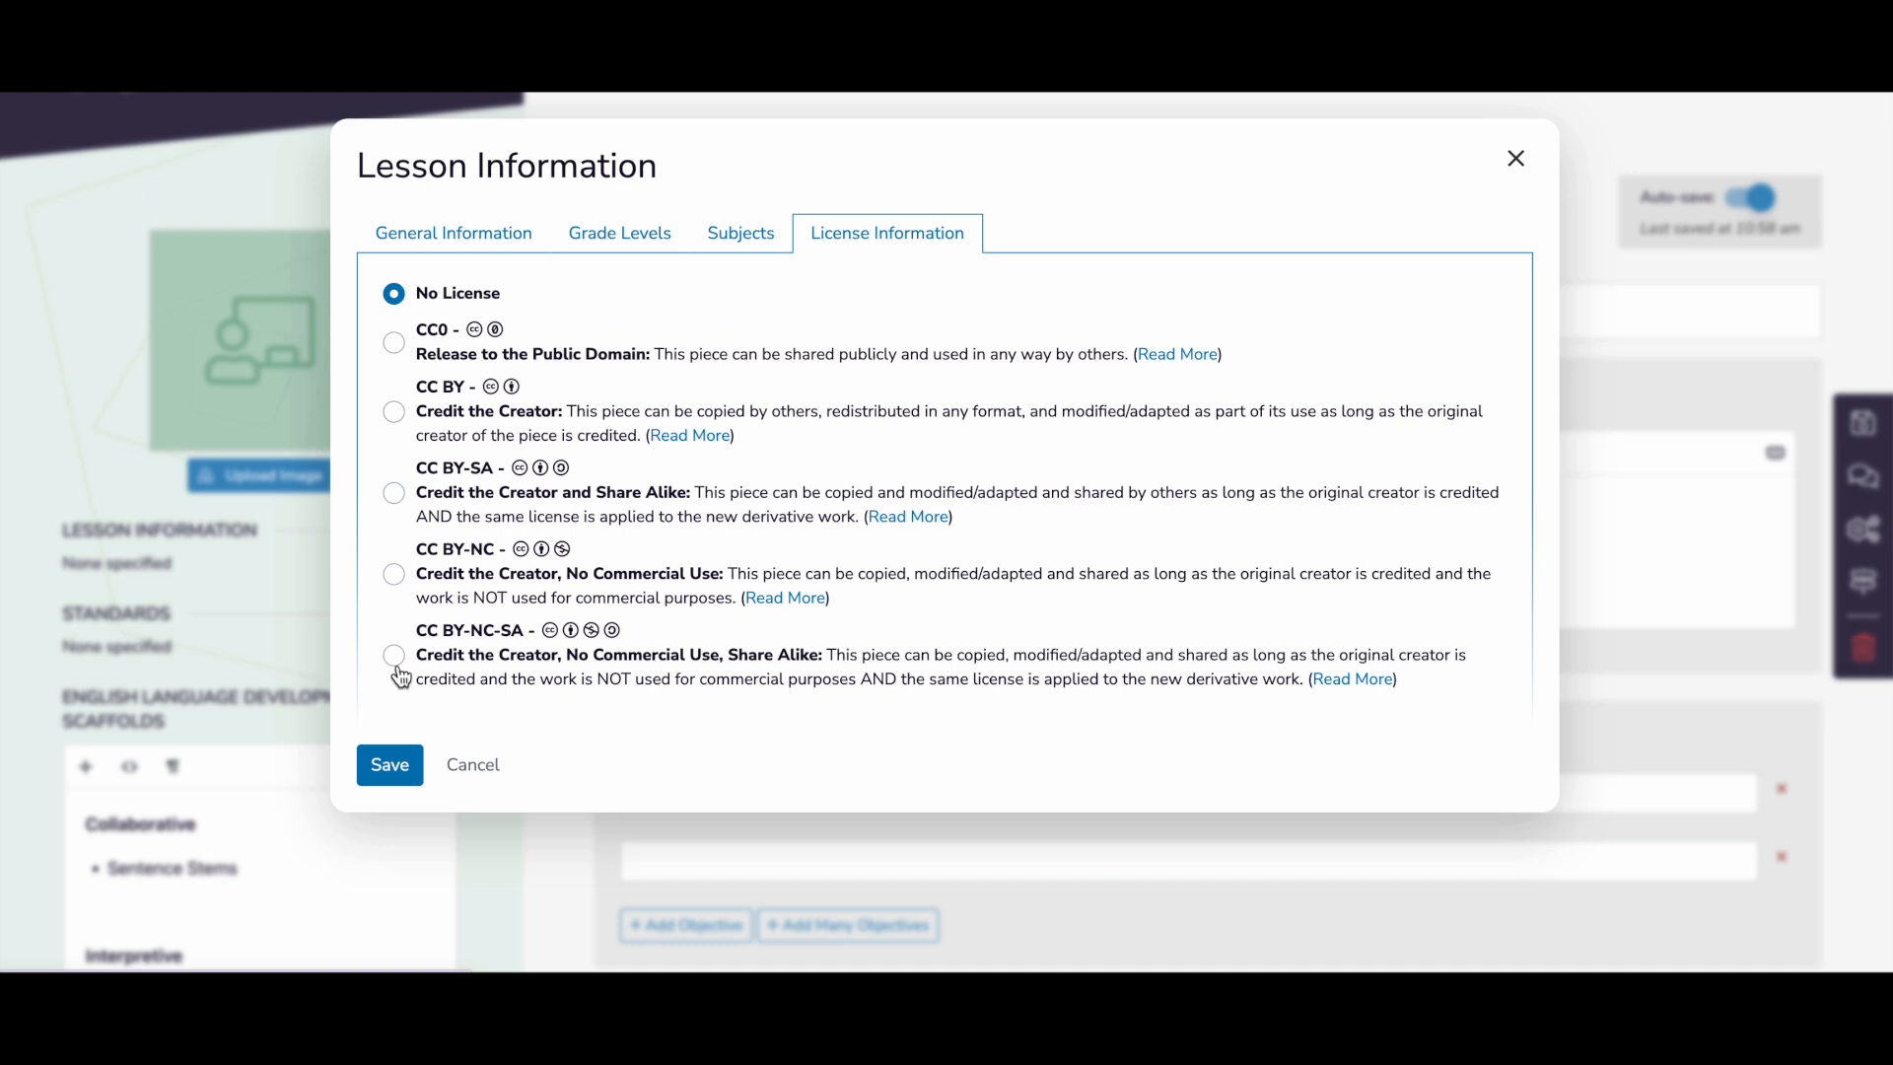
left_click(390, 765)
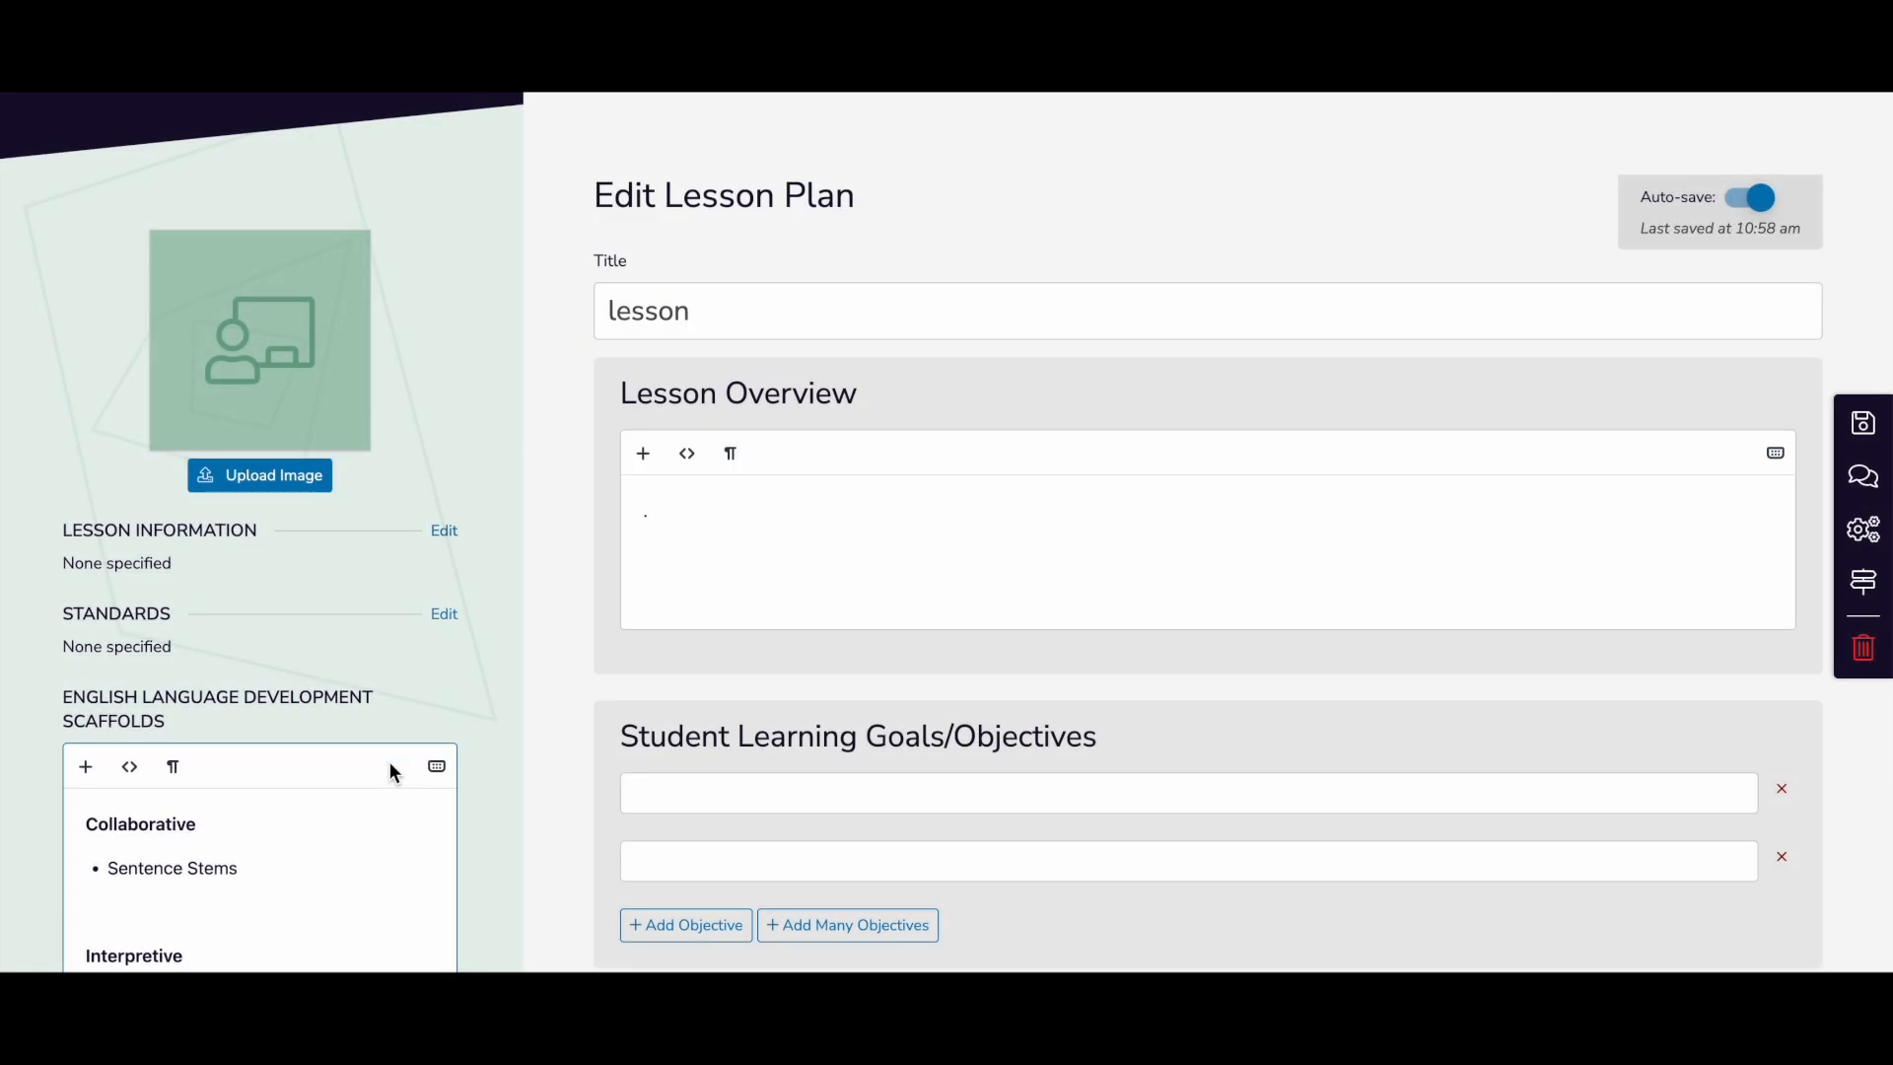
View the list of Content Standards available for the lesson and save without selecting any.
scroll(389, 761, "down", 1)
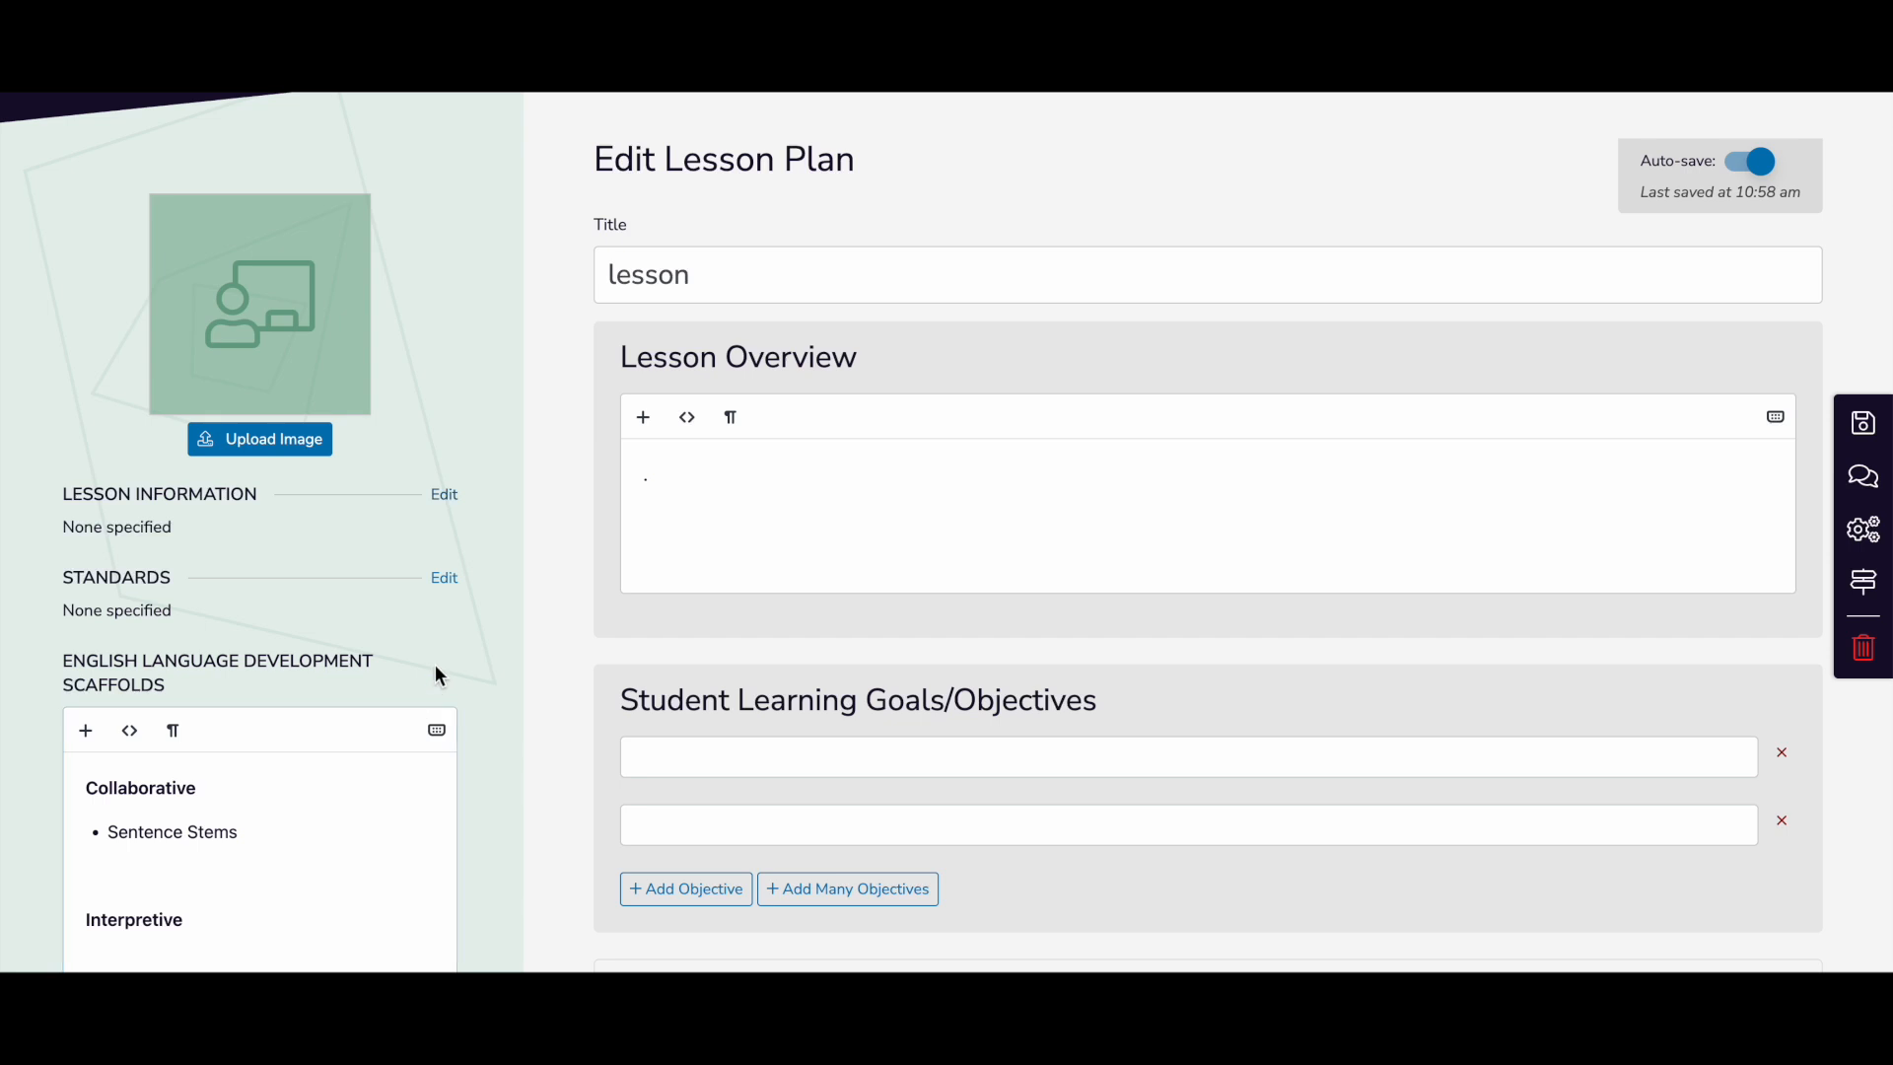
left_click(445, 580)
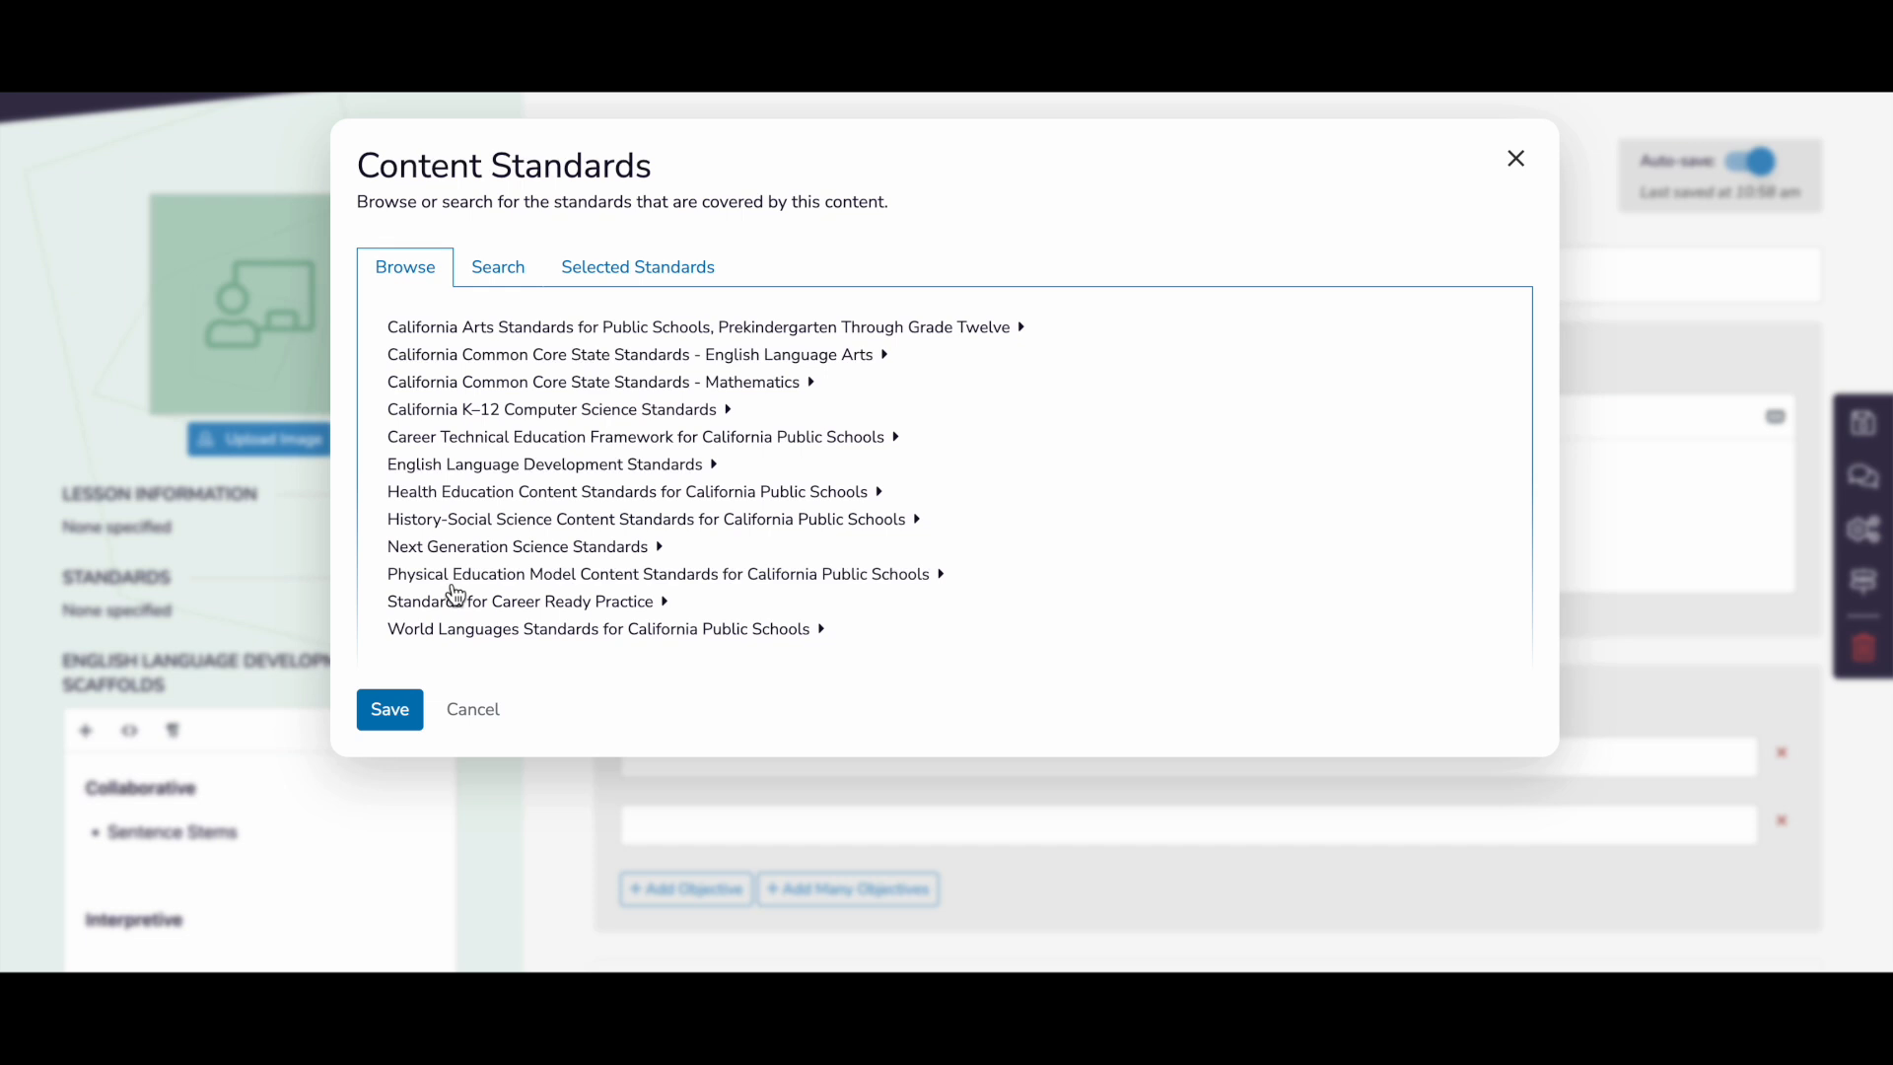
left_click(391, 709)
Examine the English Language Development Scaffolds and Universal Design for Learning Guidelines sections of the lesson plan.
scroll(397, 717, "down", 2)
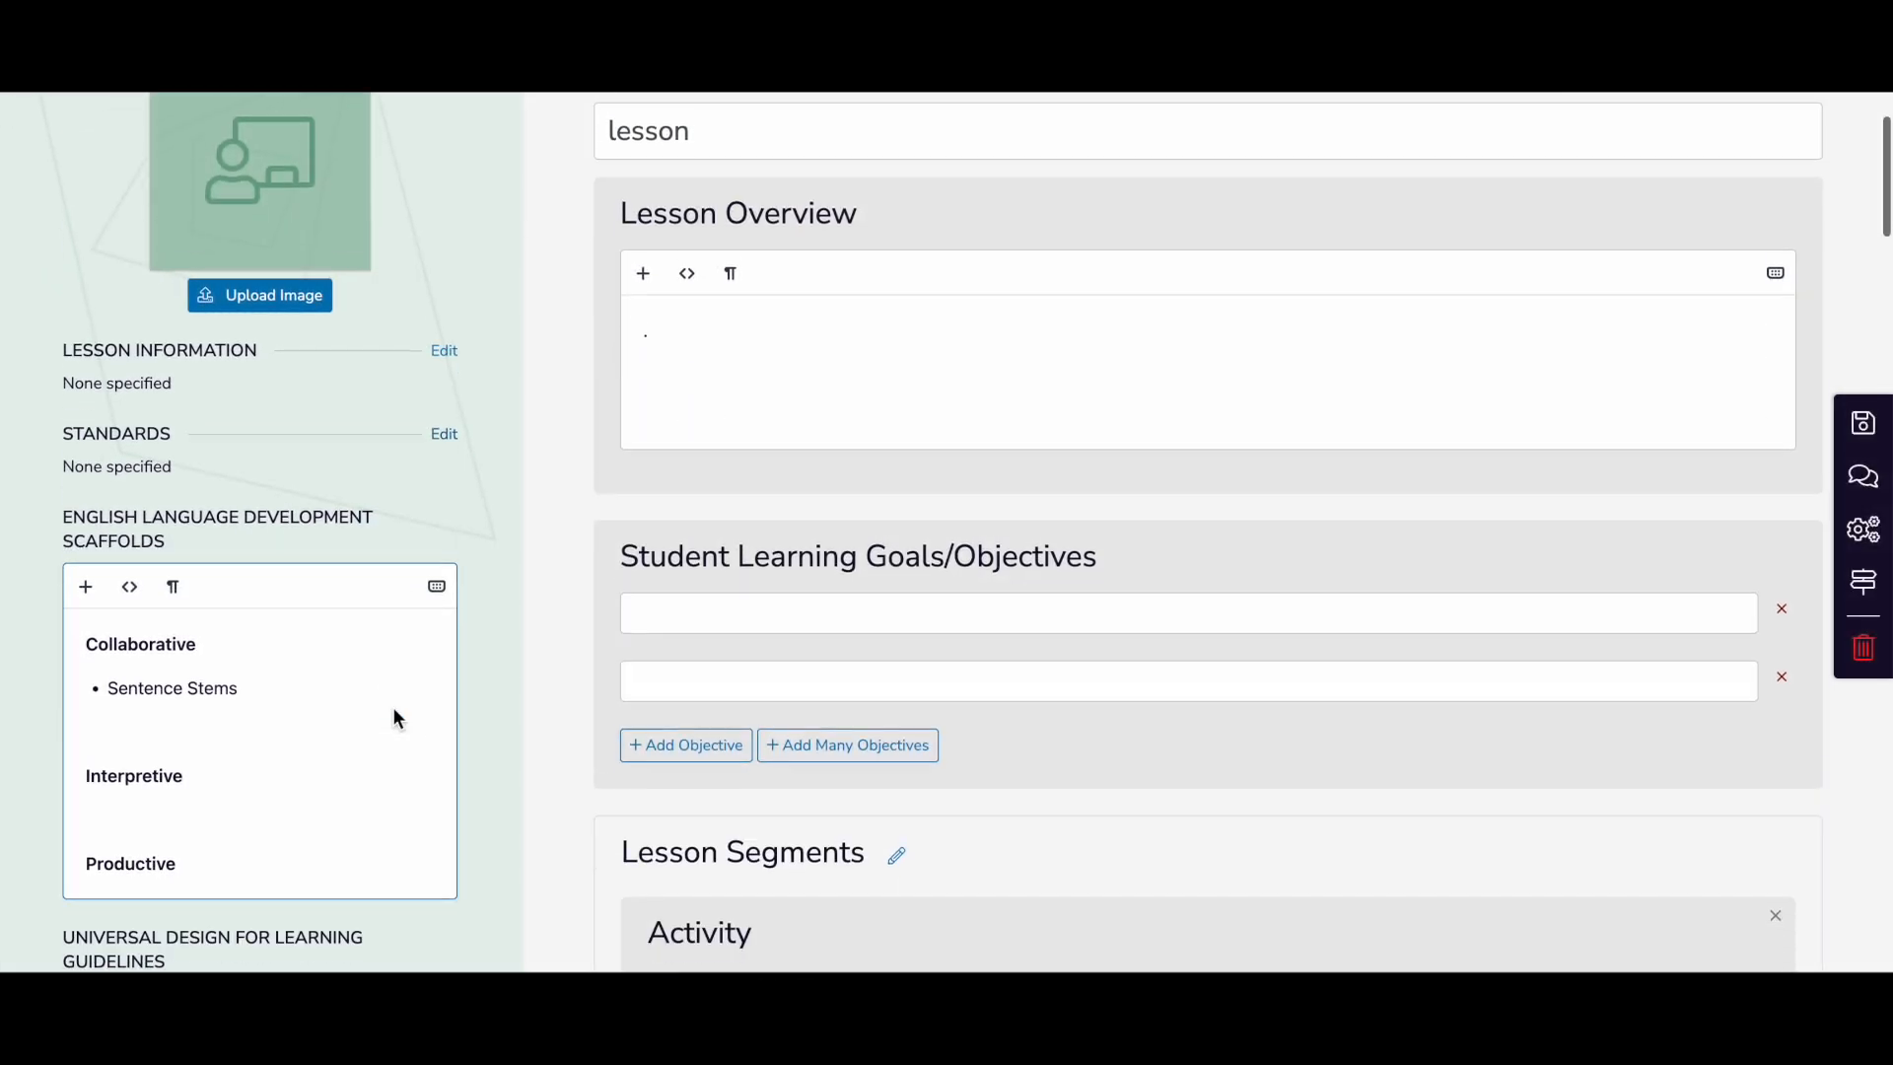
scroll(392, 706, "down", 1)
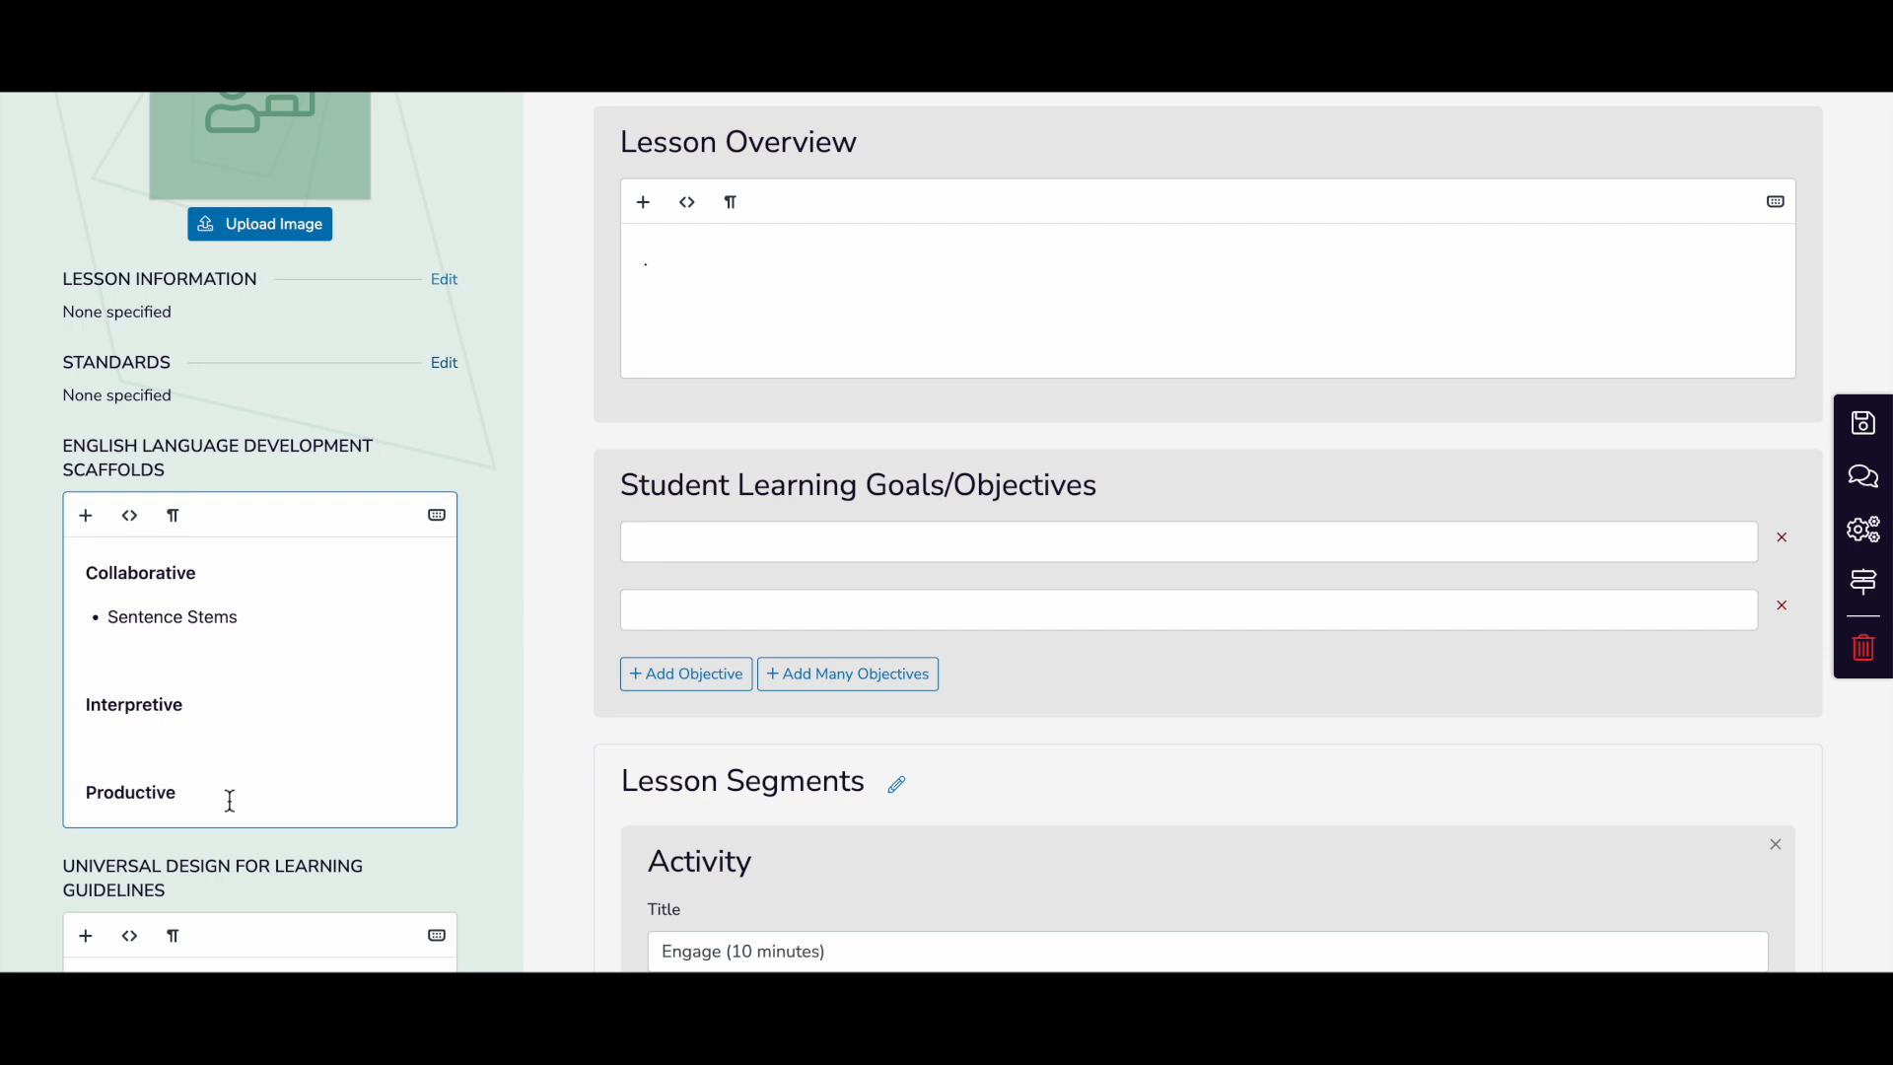
scroll(230, 801, "down", 3)
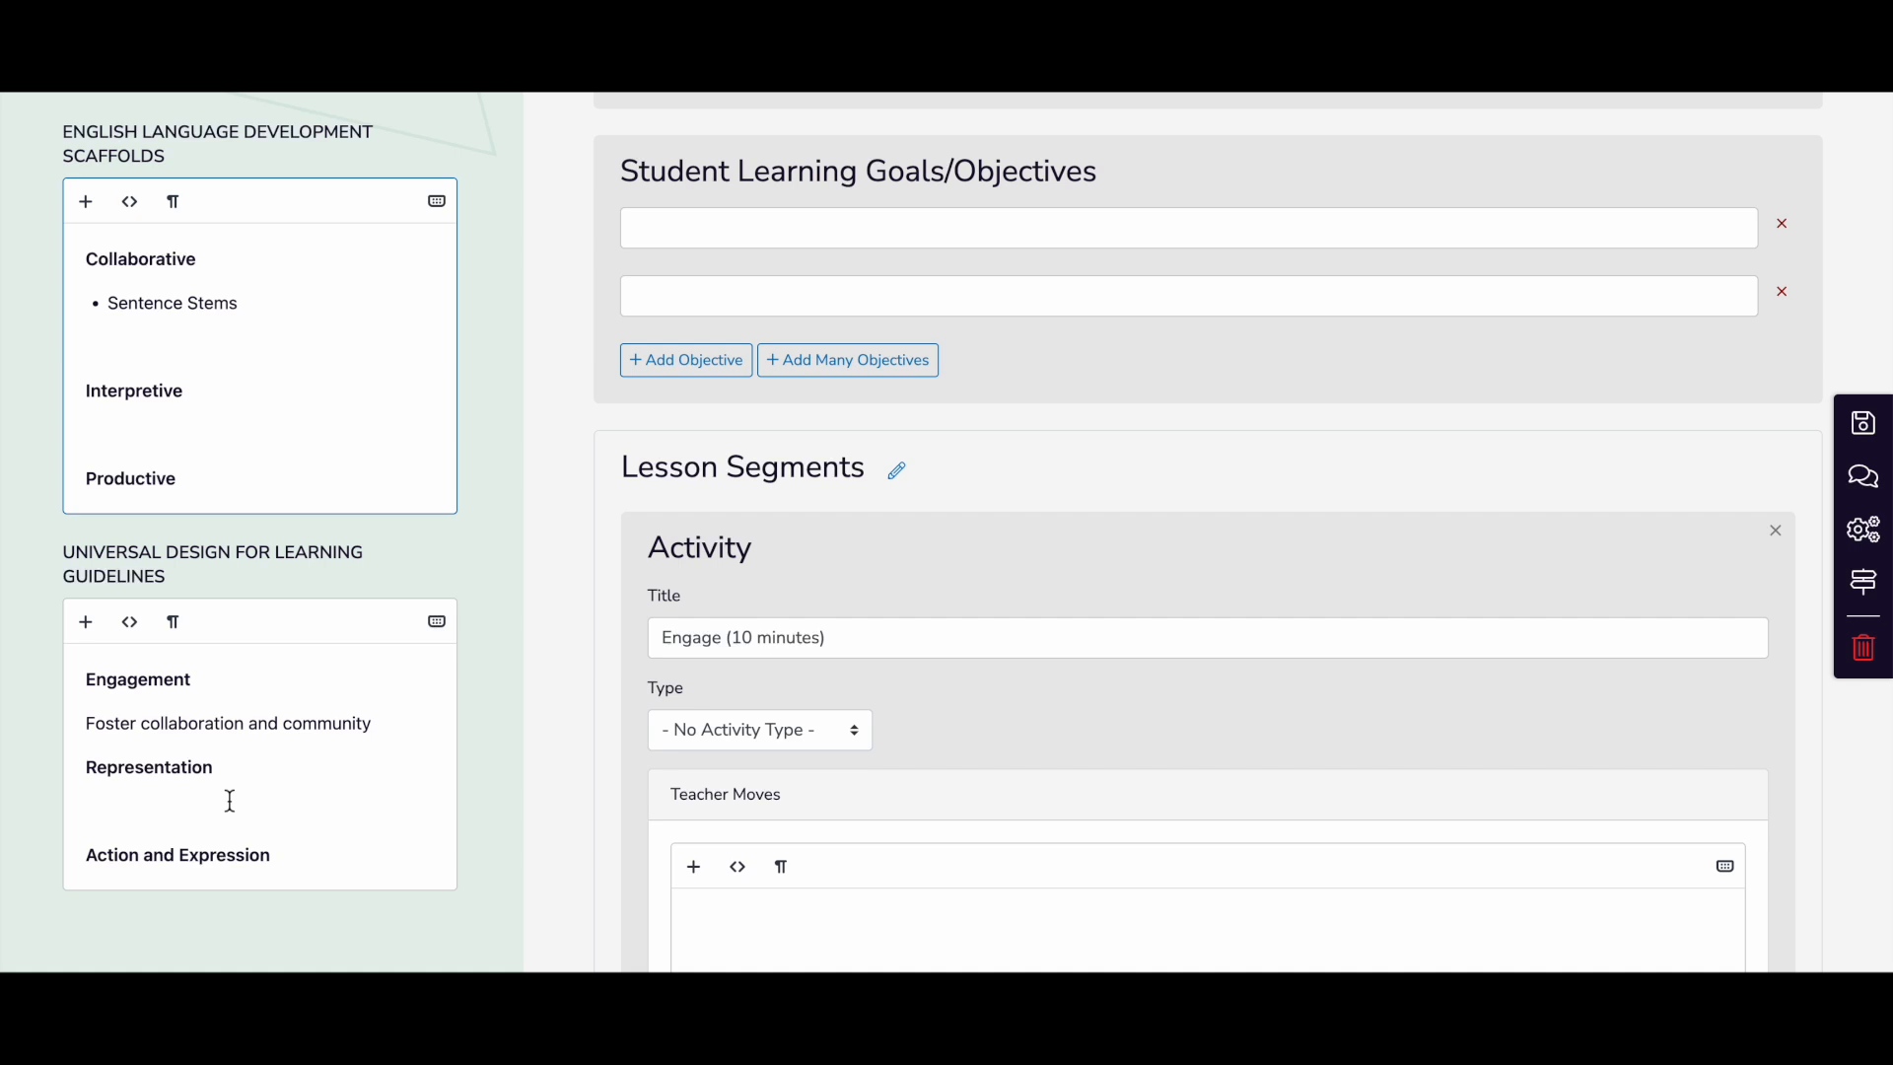
left_click(229, 800)
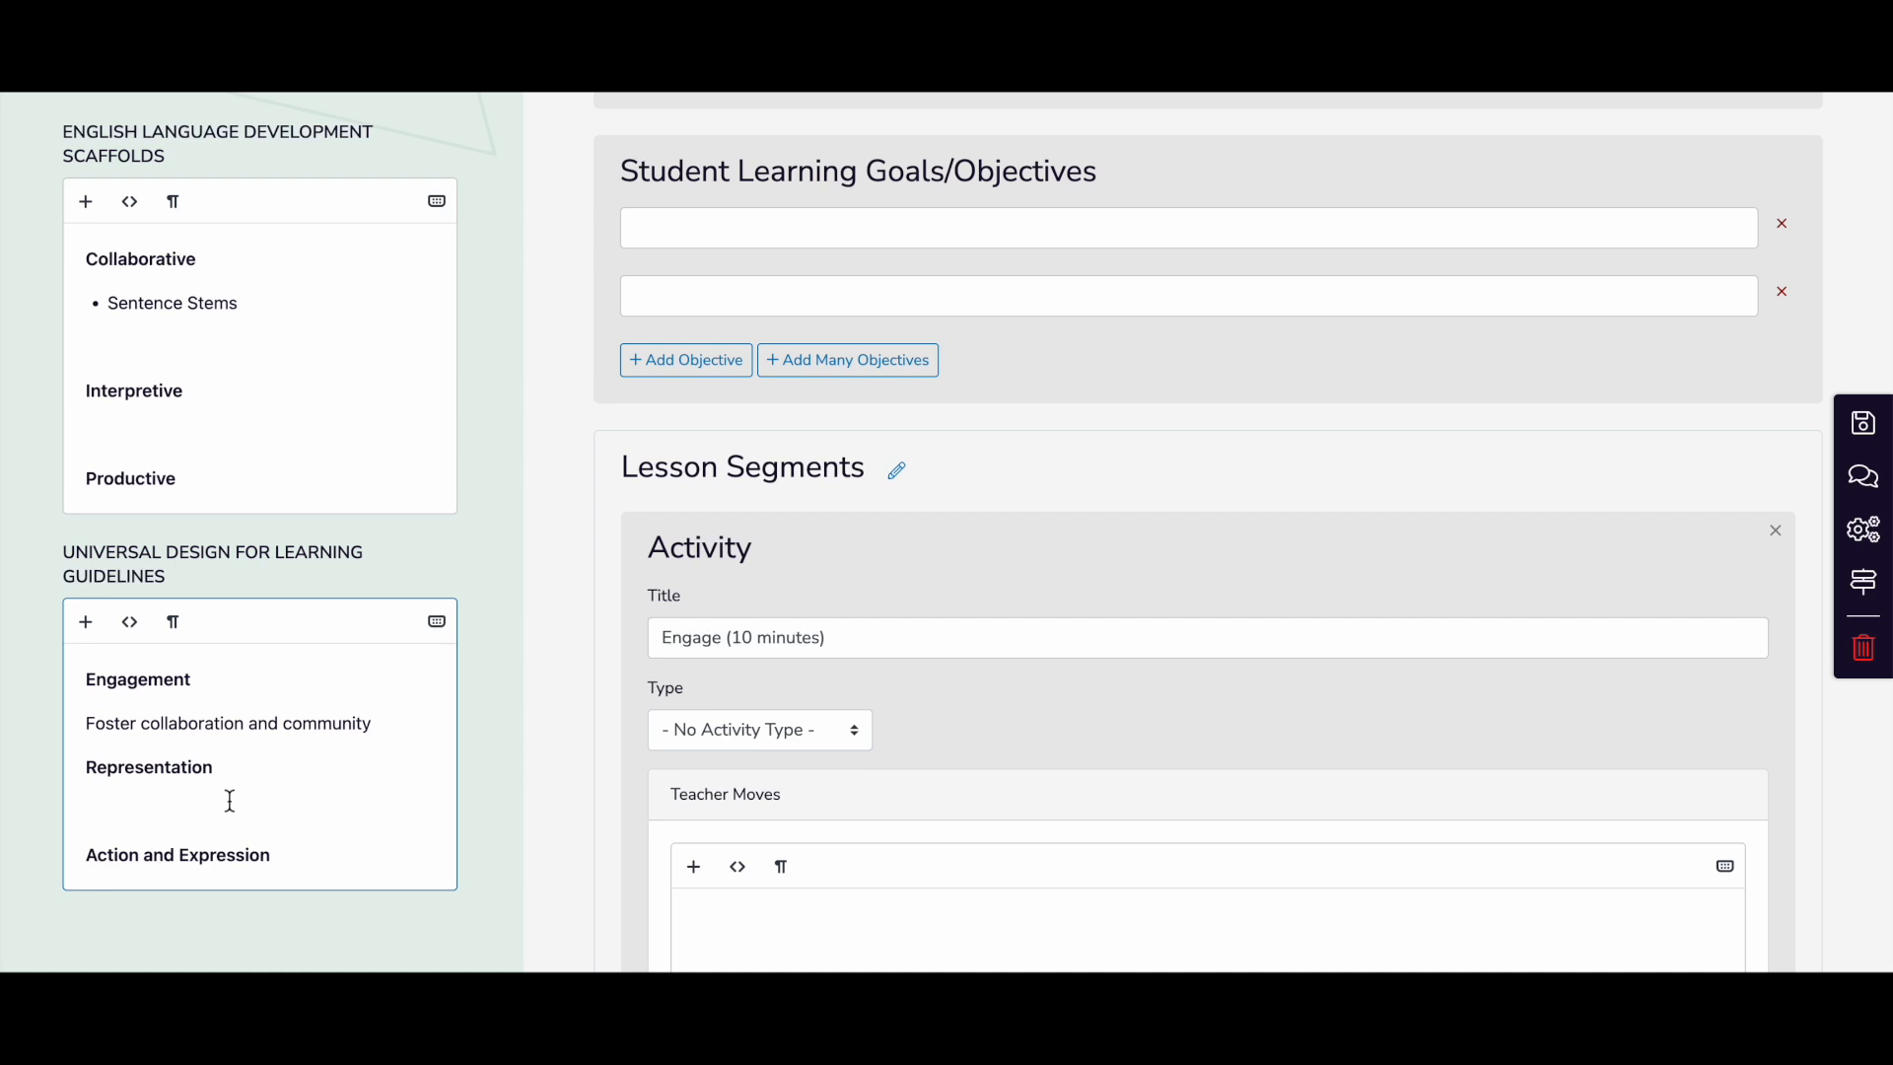
scroll(230, 800, "down", 1)
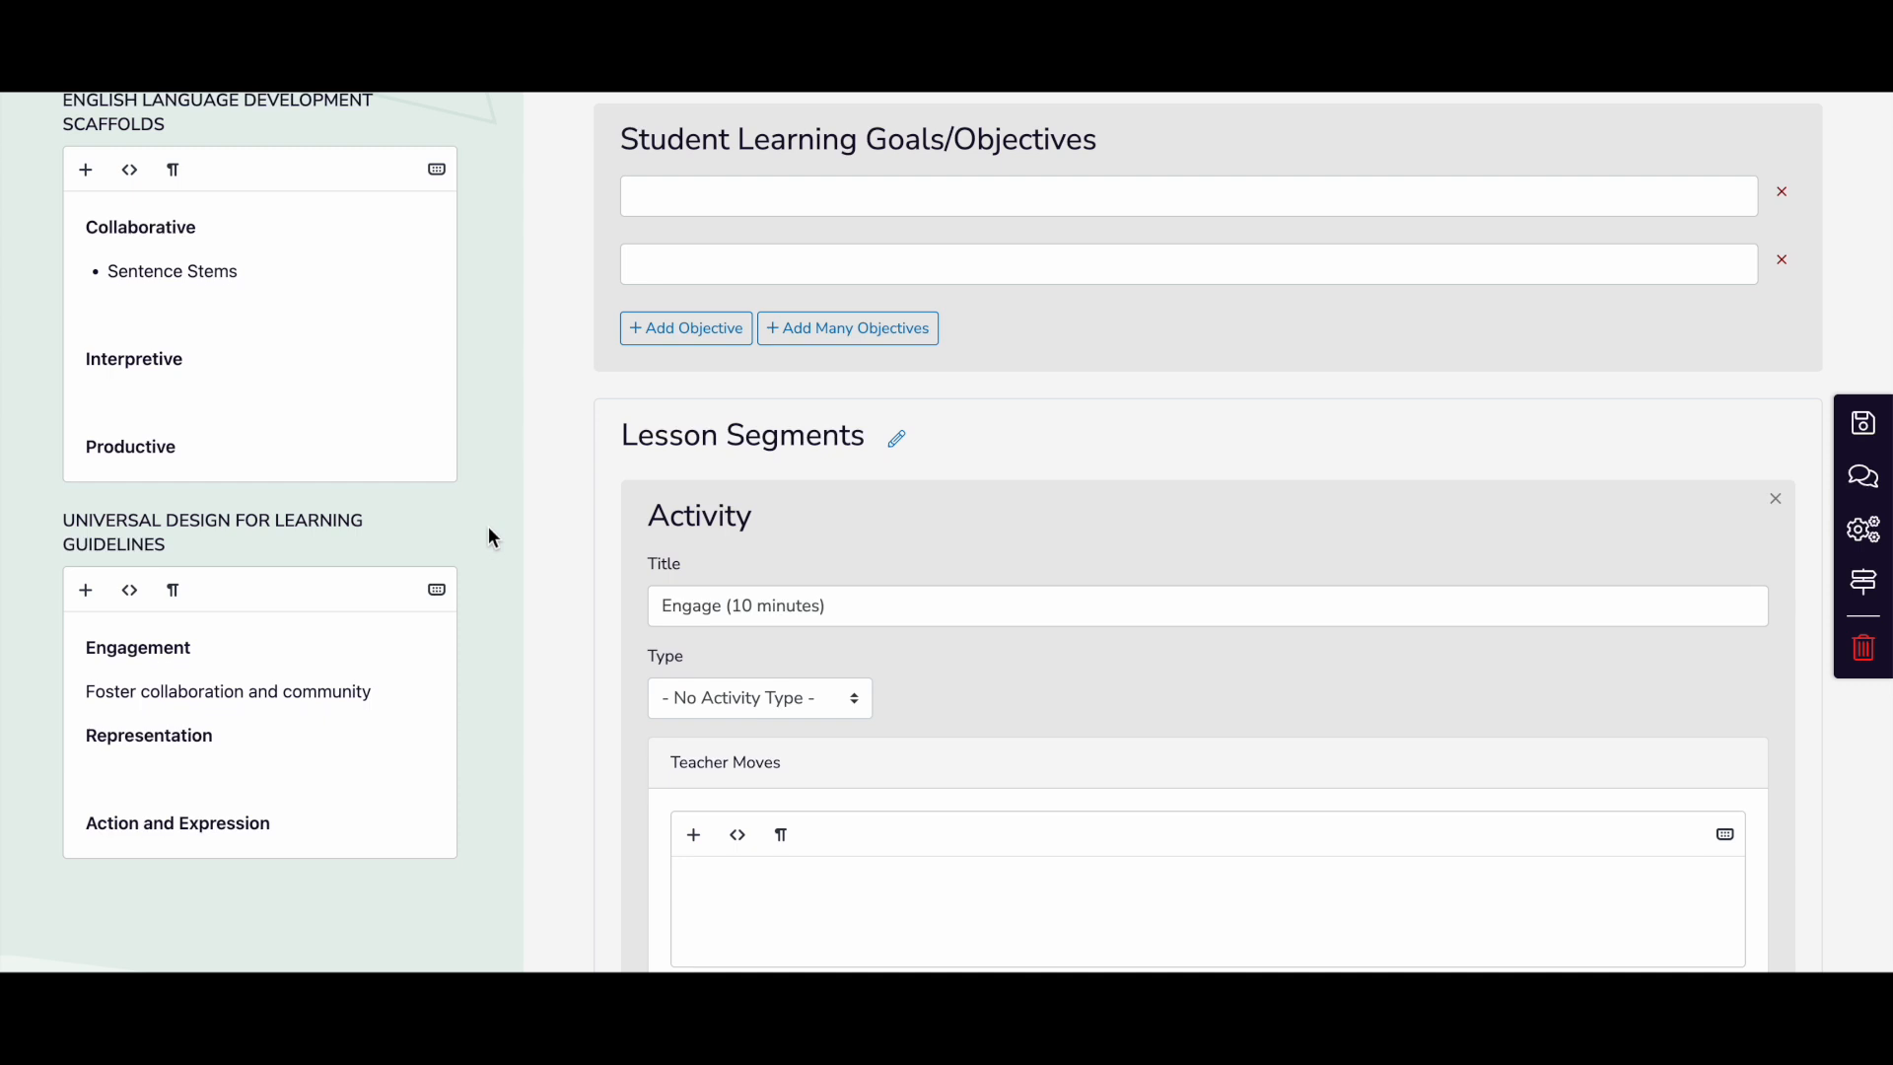
Set the type of the "Engage (10 minutes)" activity in Lesson Segments to Hooks / Set.
scroll(491, 537, "up", 2)
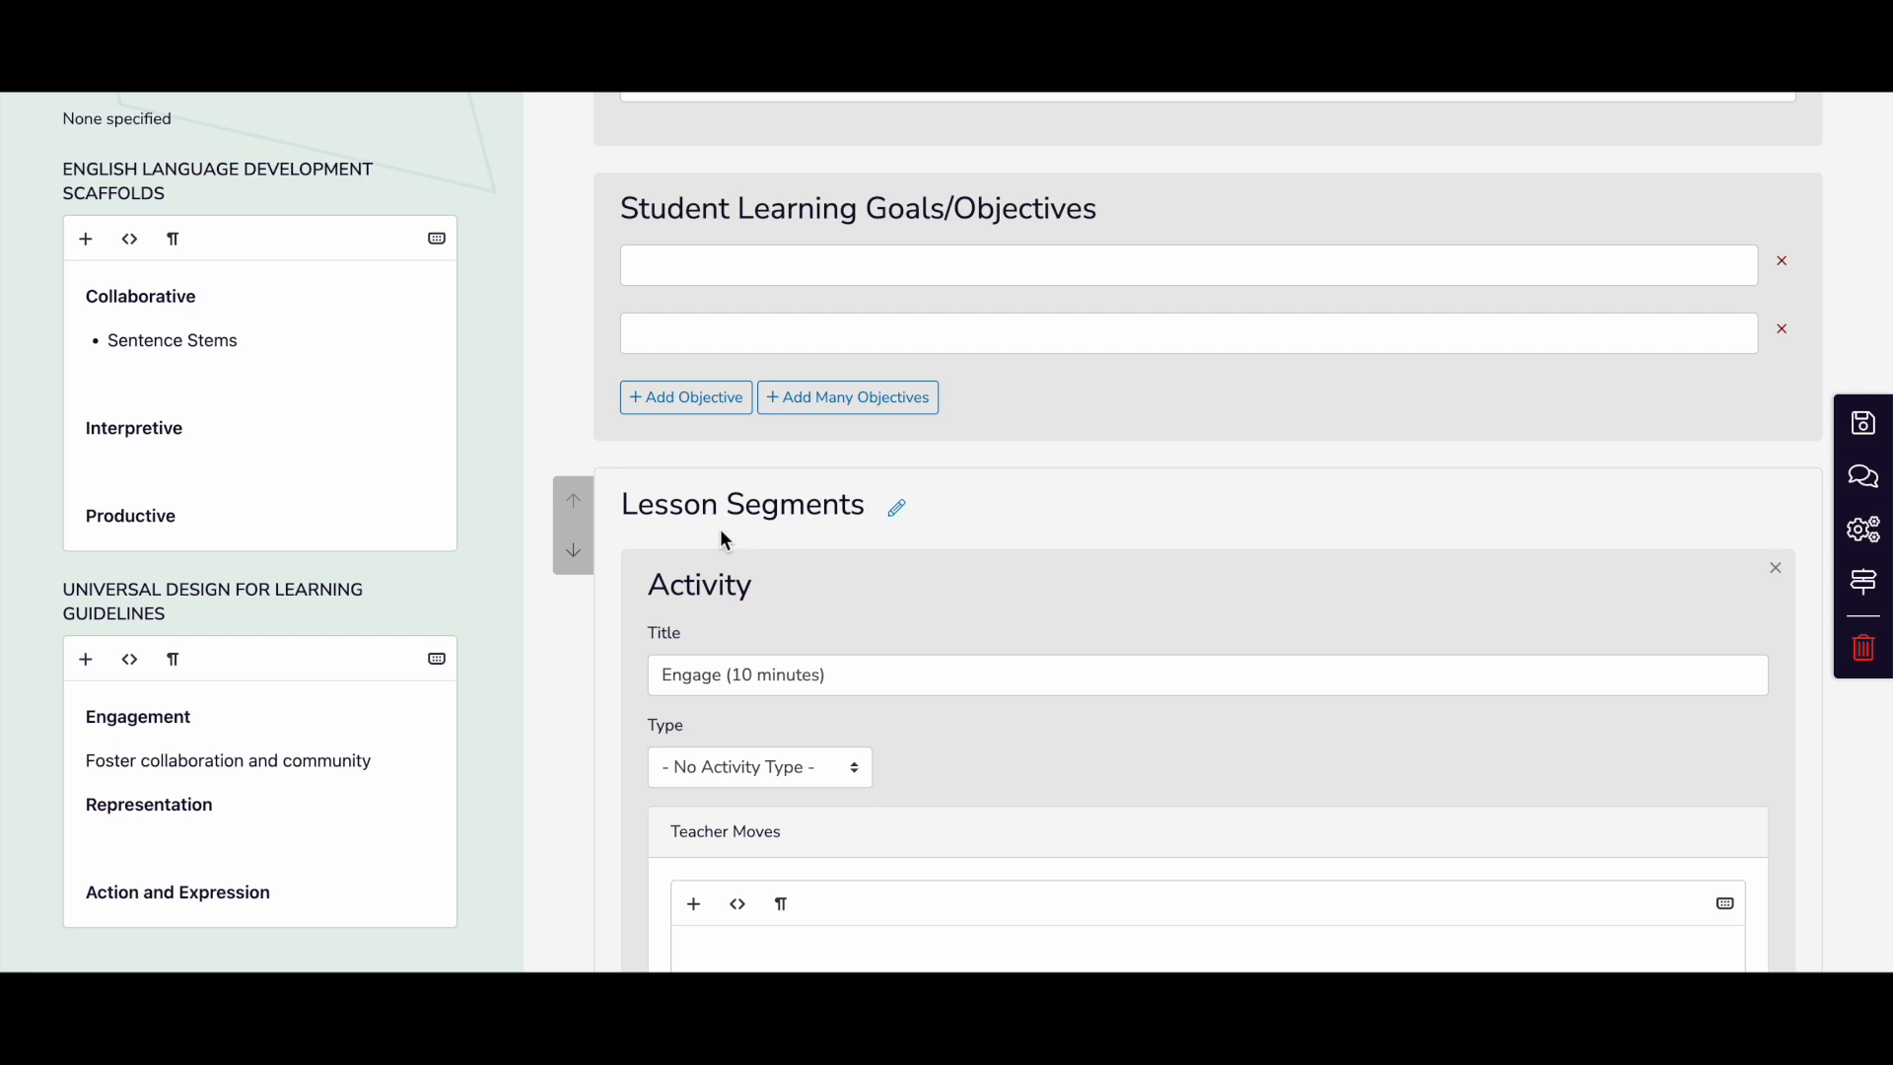
scroll(724, 540, "down", 2)
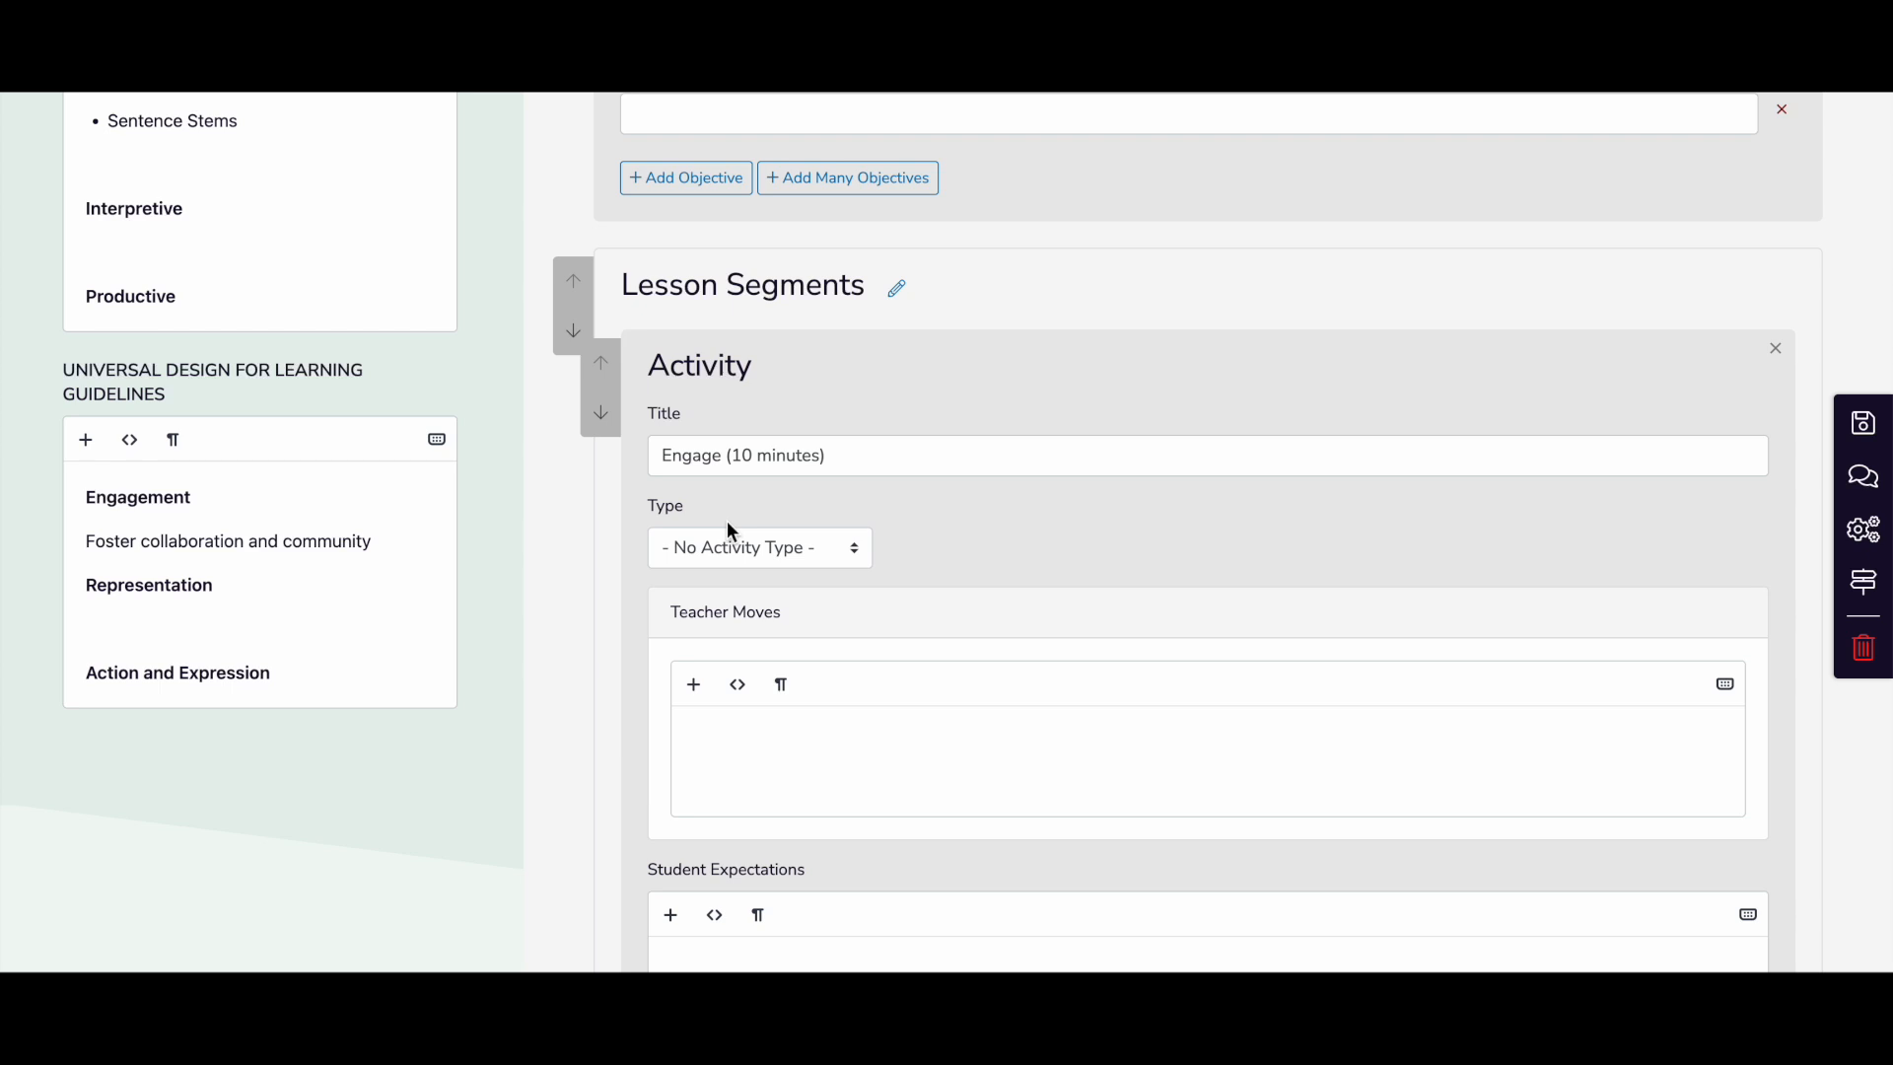
left_click(781, 545)
left_click(770, 591)
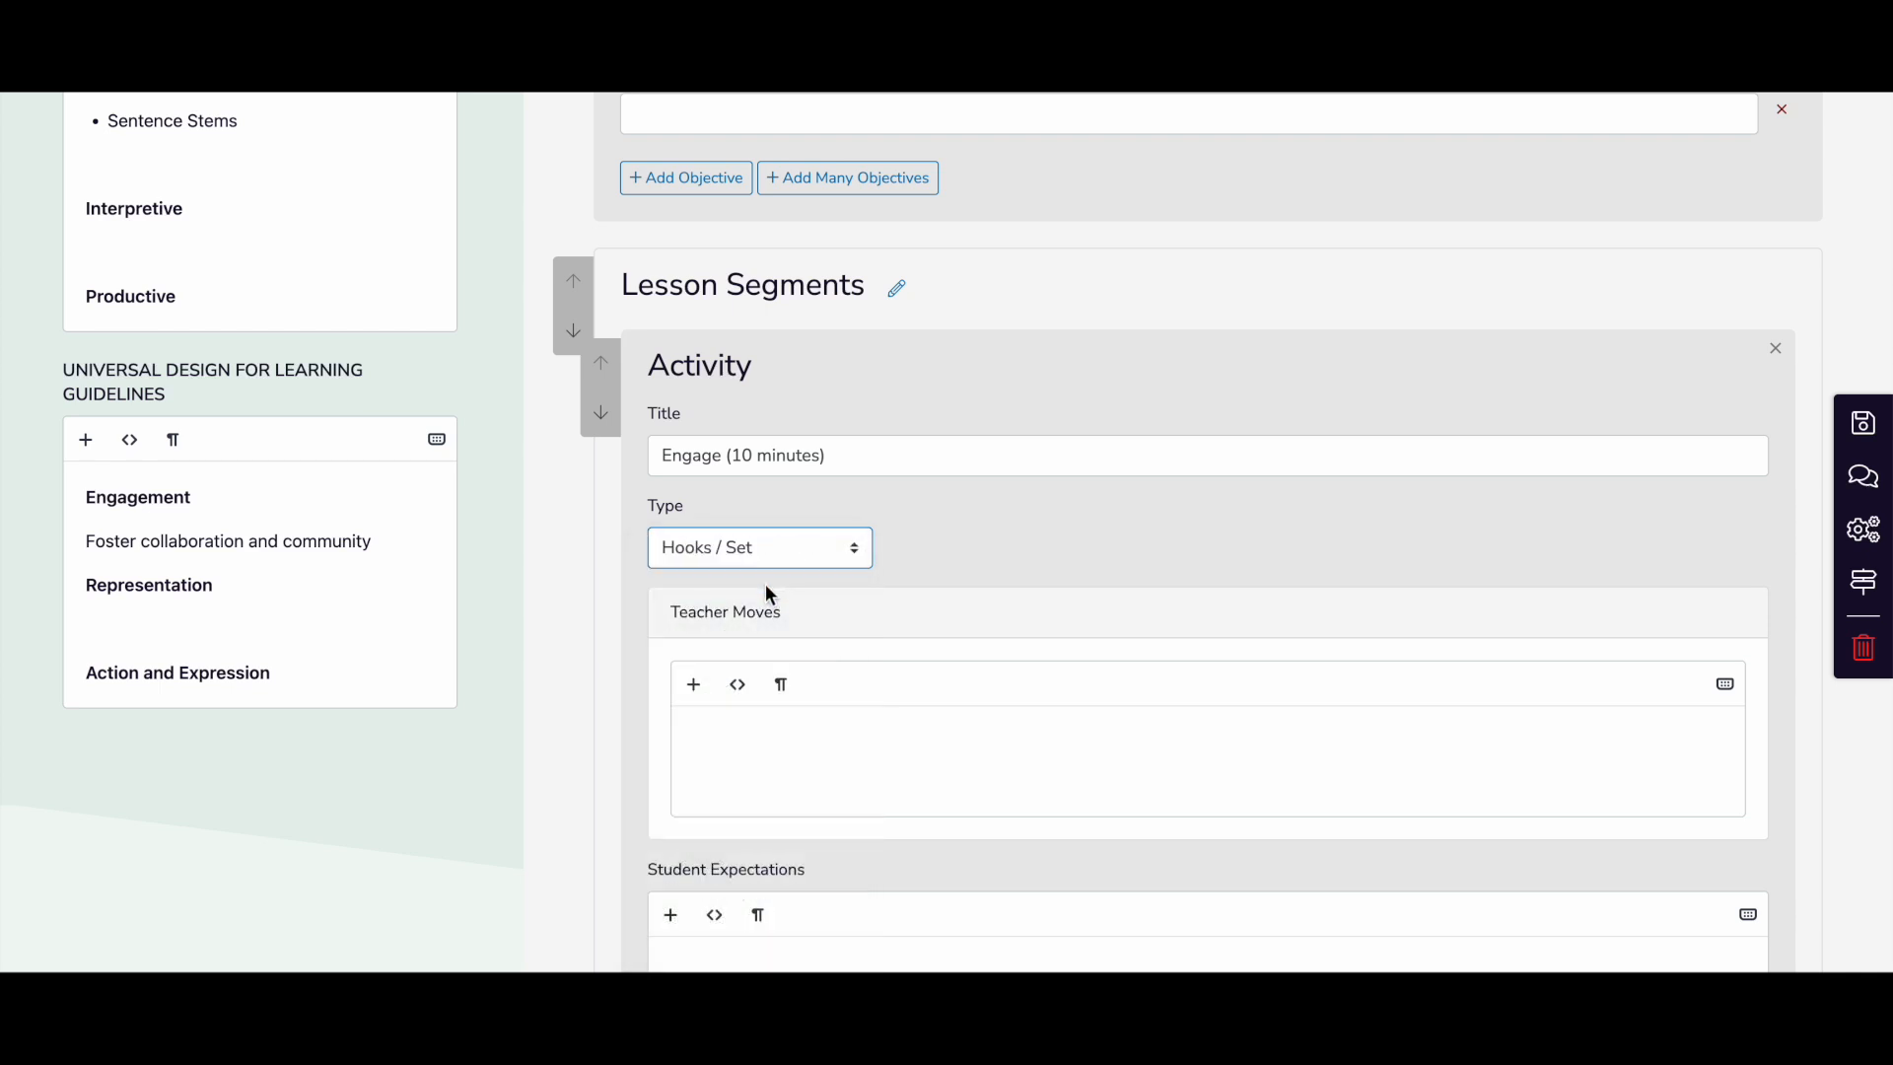
Look over the Engage activity's Teacher Moves and Student Expectations fields and the blank activity that follows it.
scroll(765, 593, "down", 1)
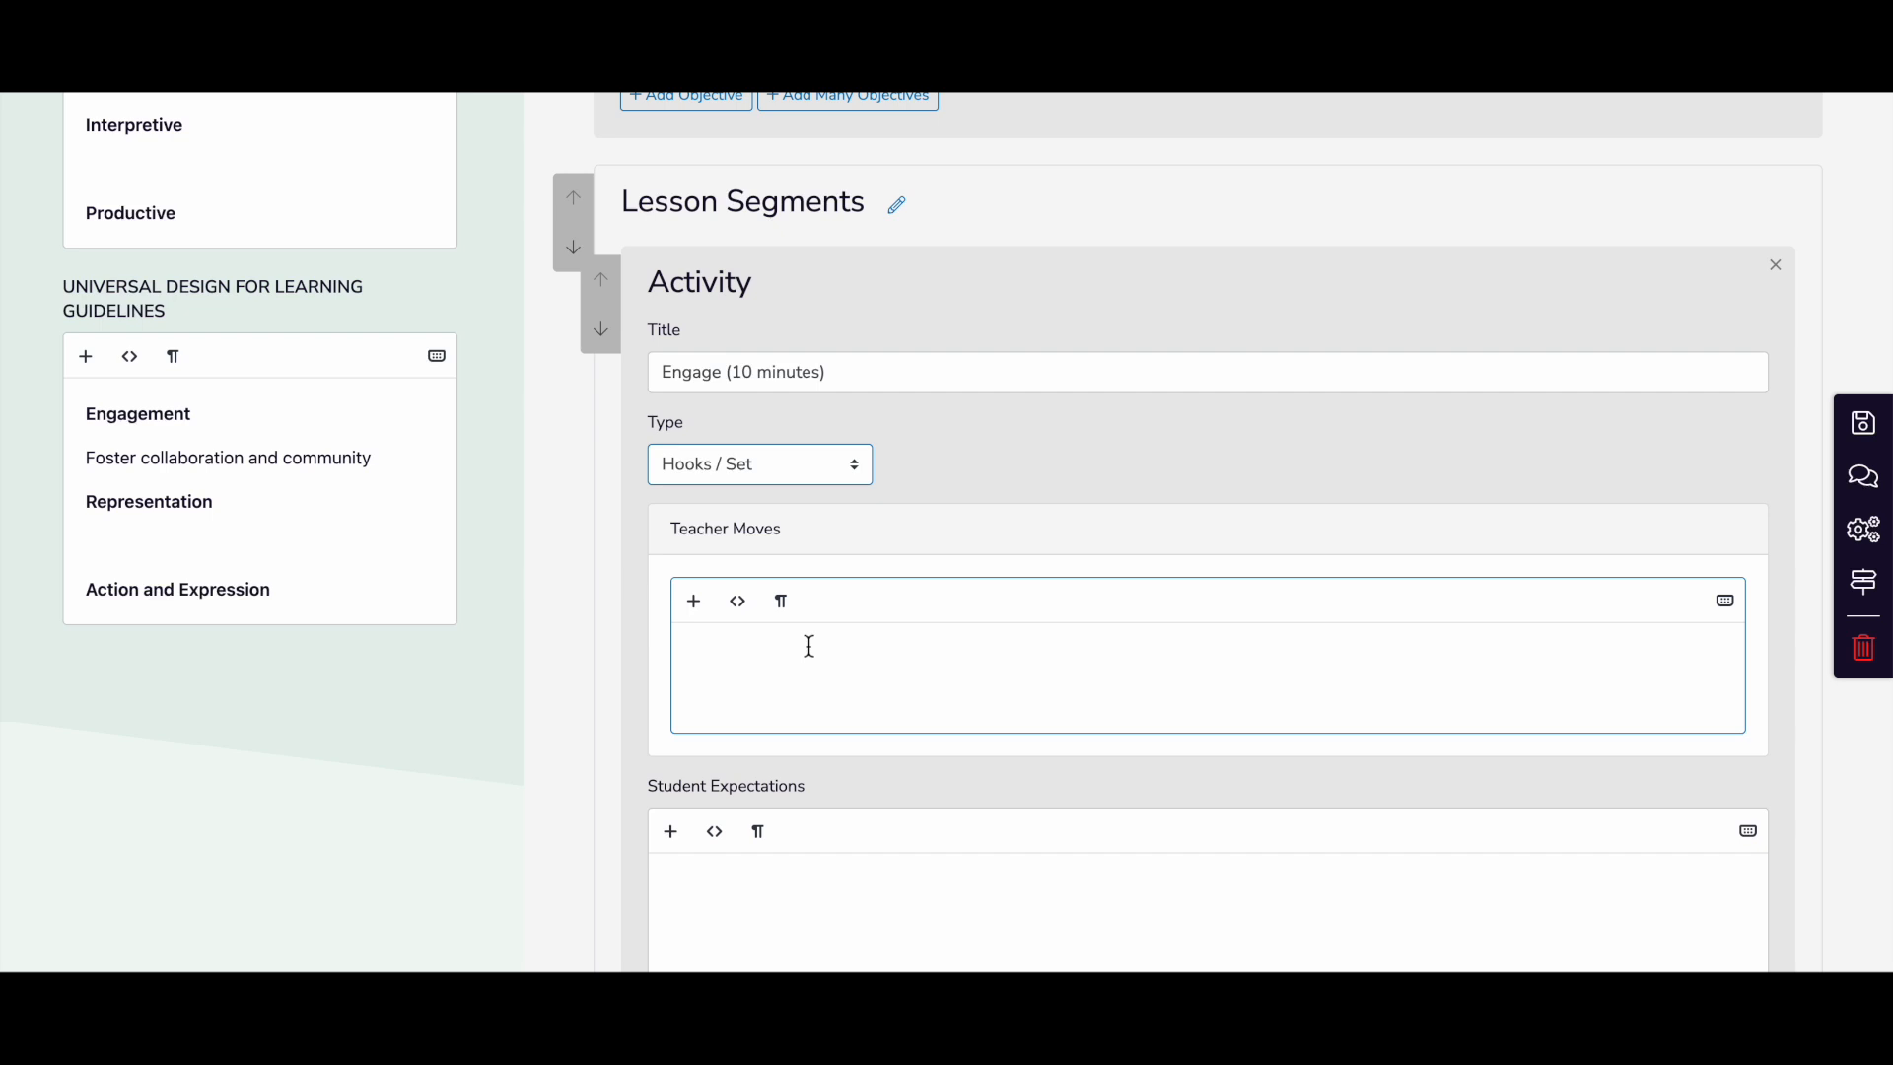
scroll(809, 646, "down", 3)
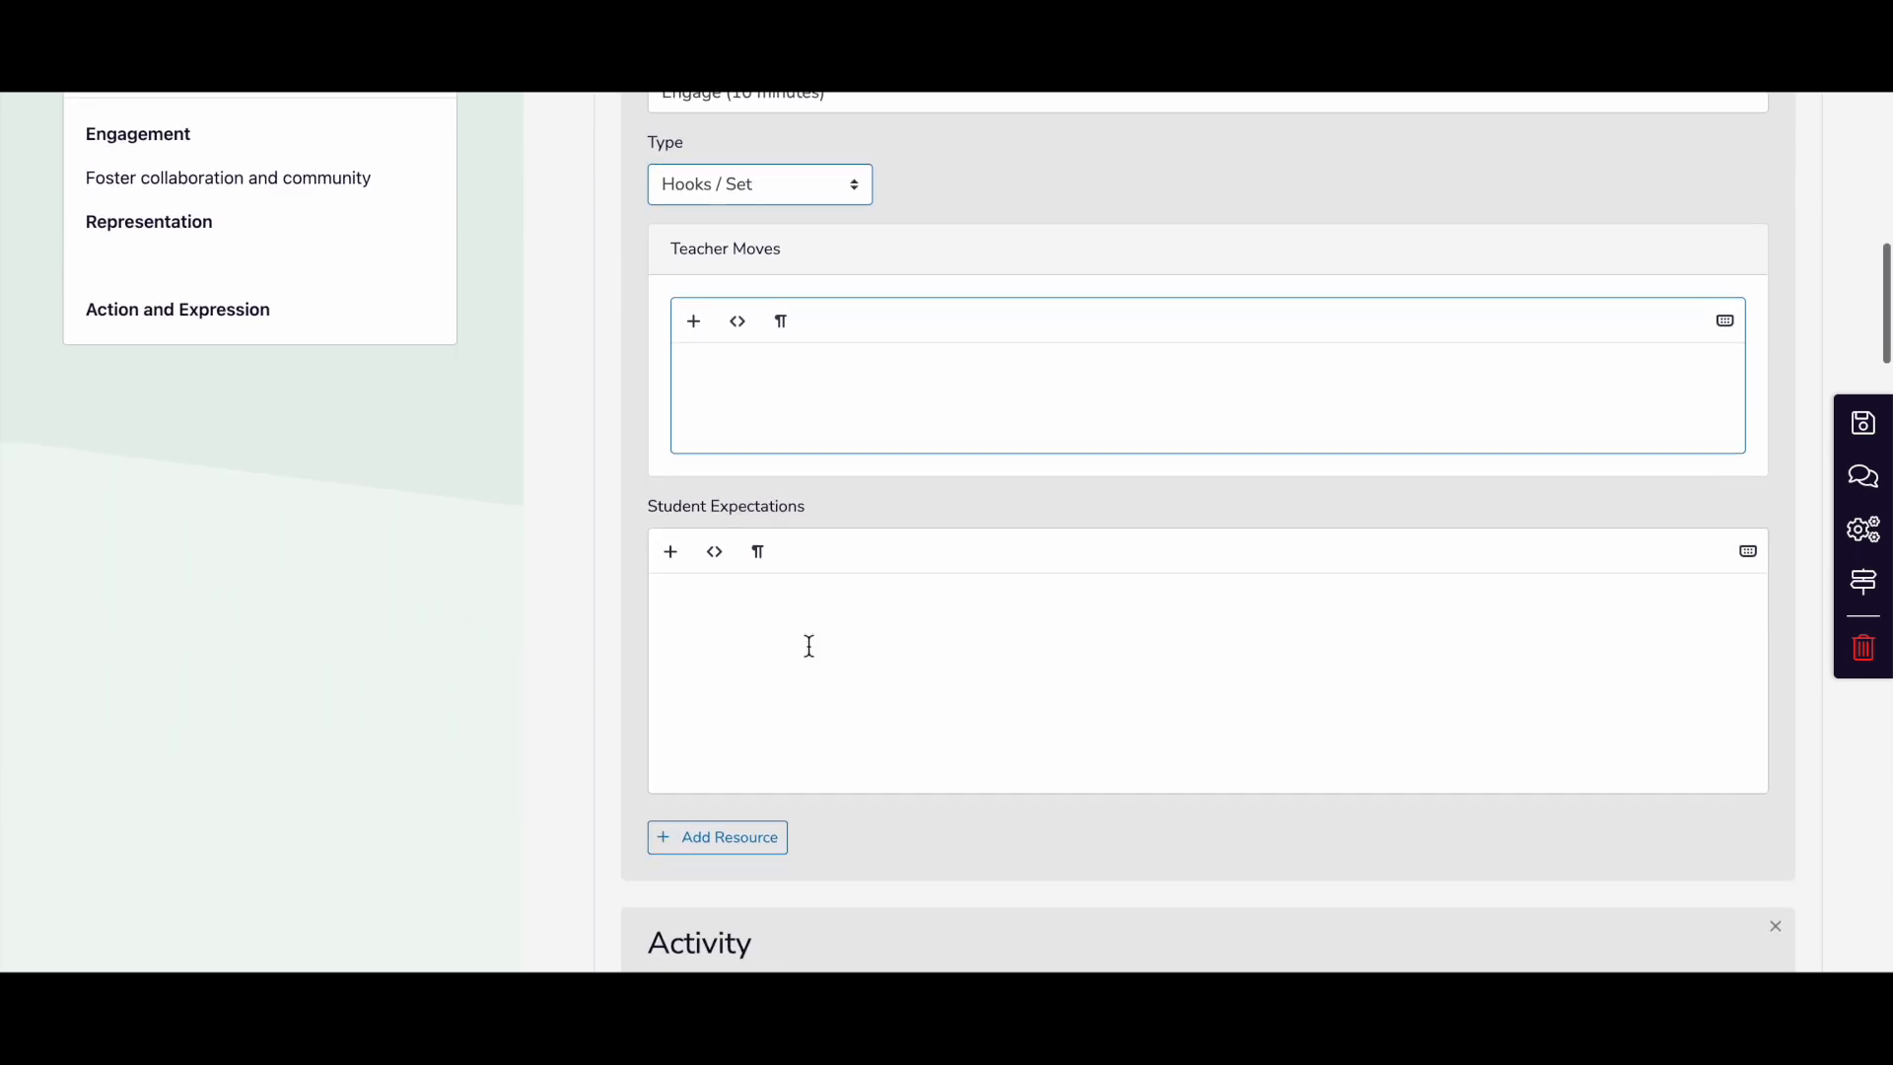
left_click(809, 645)
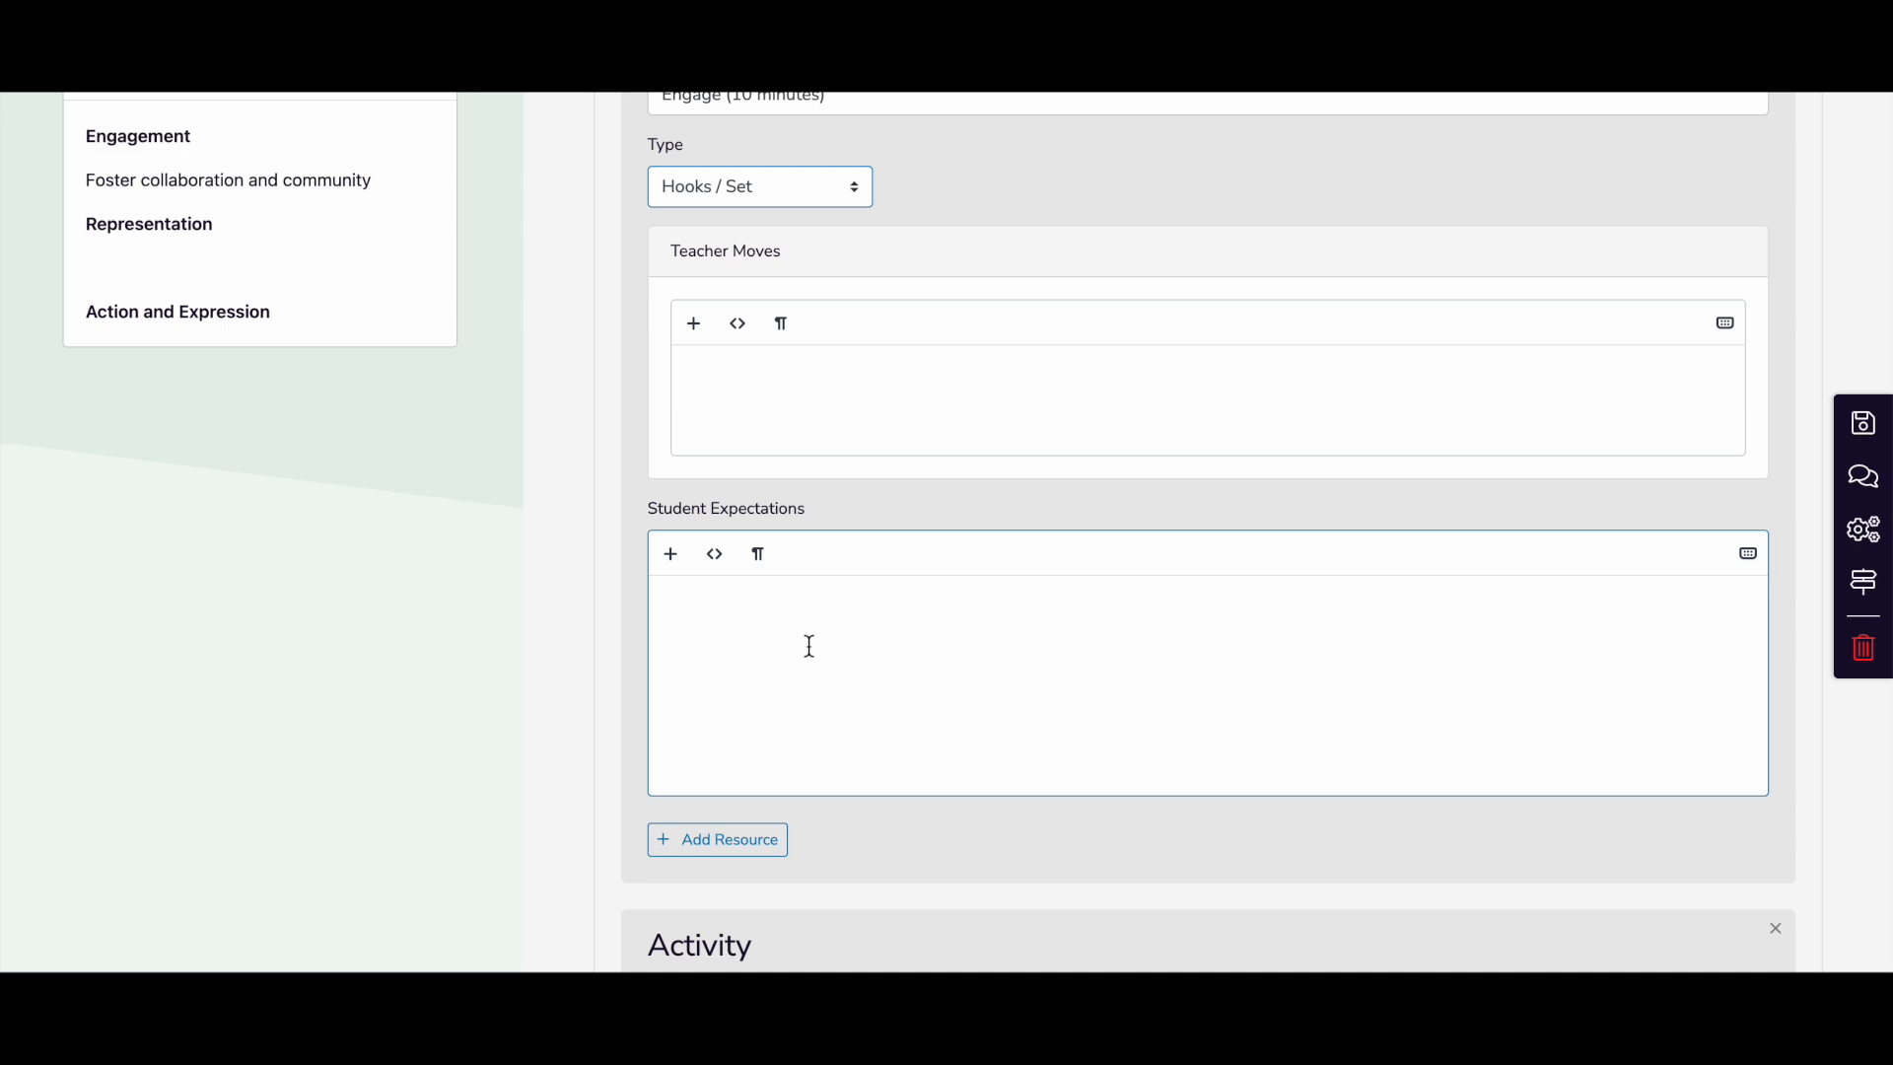
scroll(809, 645, "down", 7)
scroll(807, 646, "up", 3)
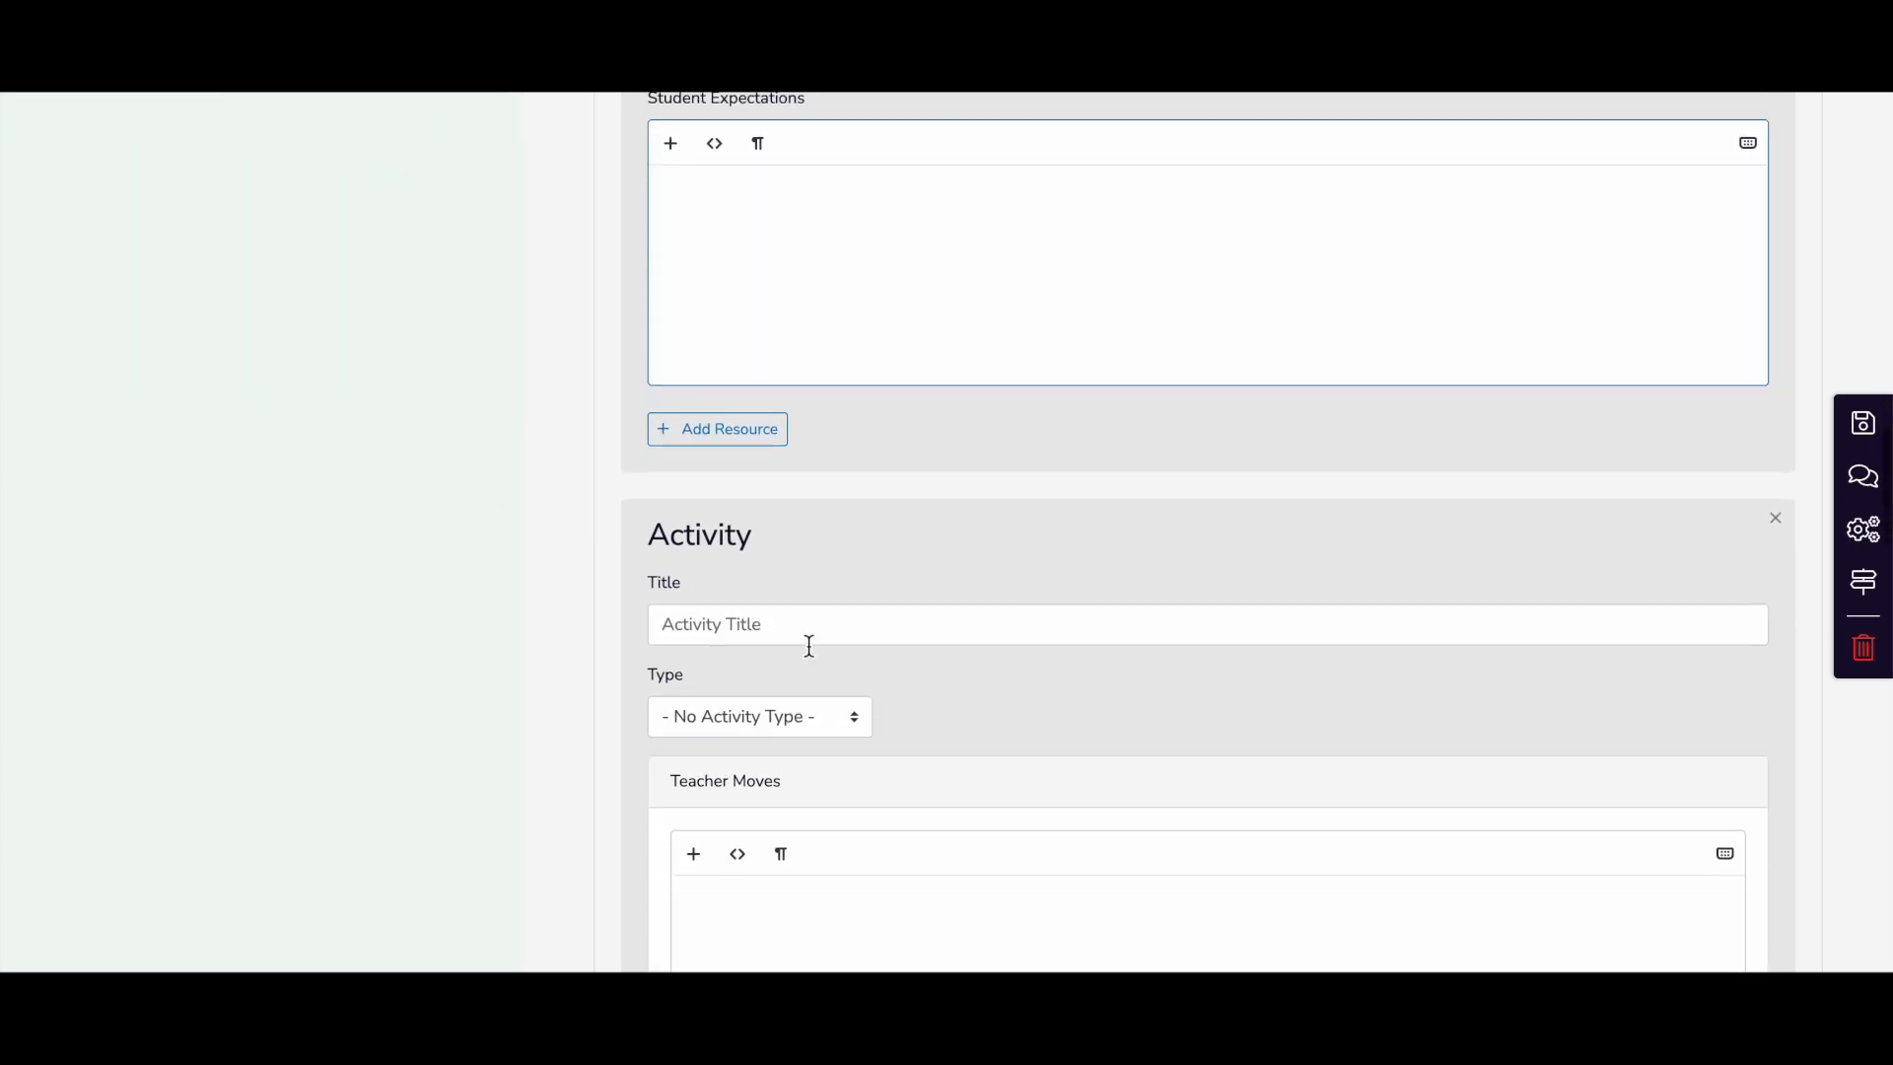
scroll(807, 646, "down", 4)
scroll(808, 645, "down", 1)
scroll(807, 646, "up", 5)
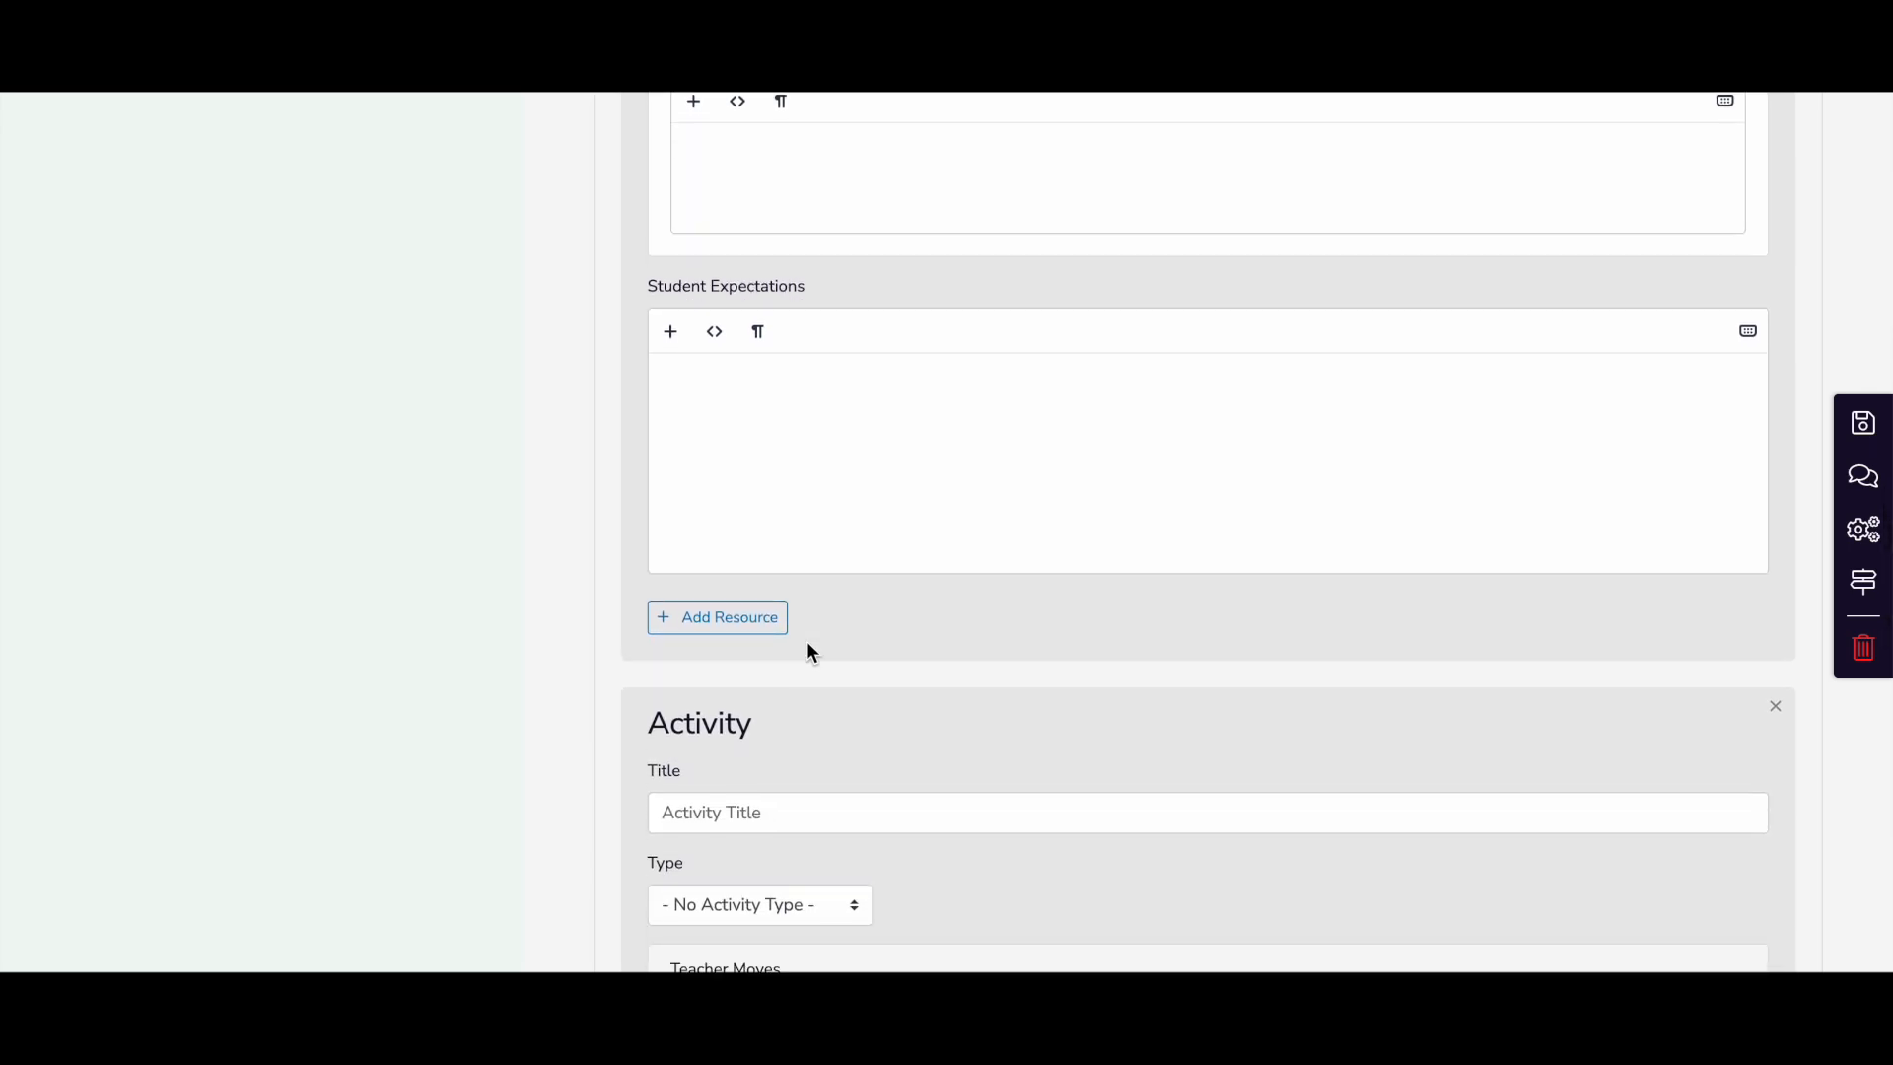
Review the Assessment section's type options and place the cursor in the Assessment Description field.
scroll(812, 652, "down", 7)
scroll(806, 641, "down", 8)
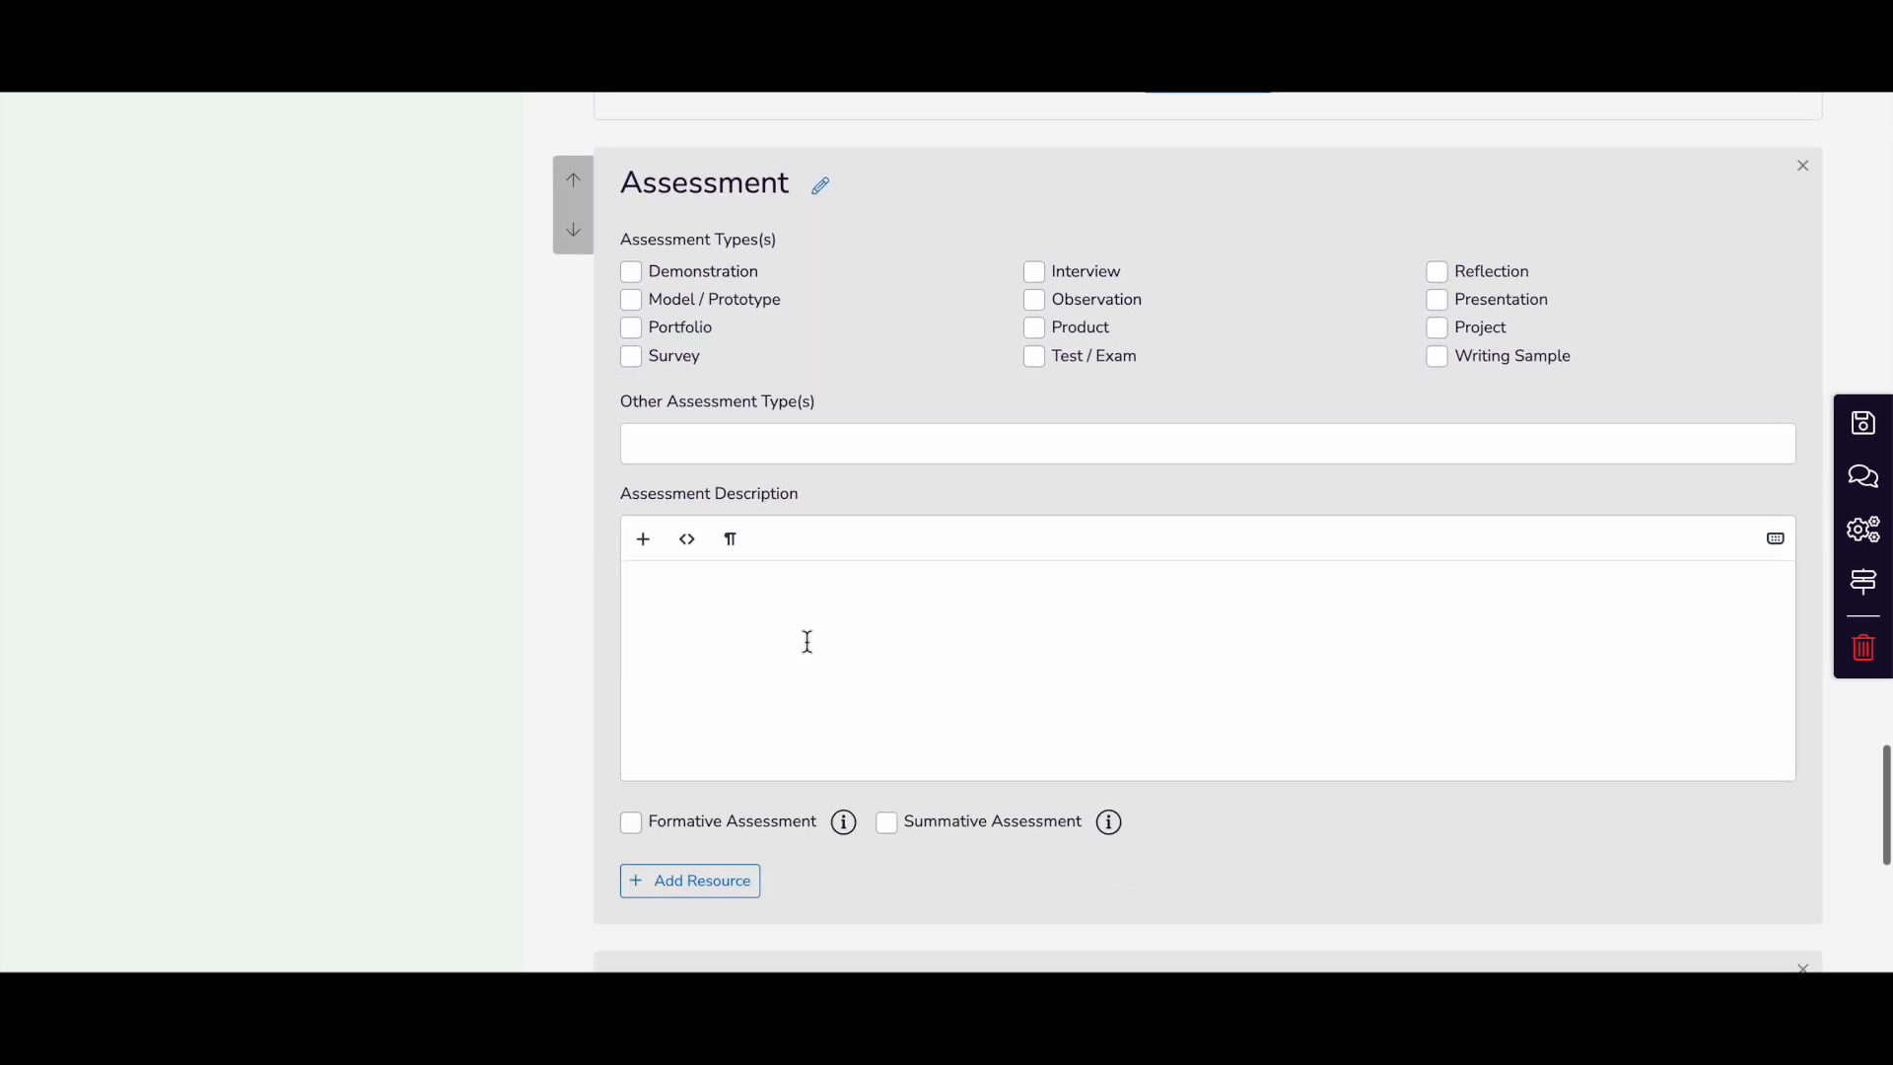
left_click(806, 640)
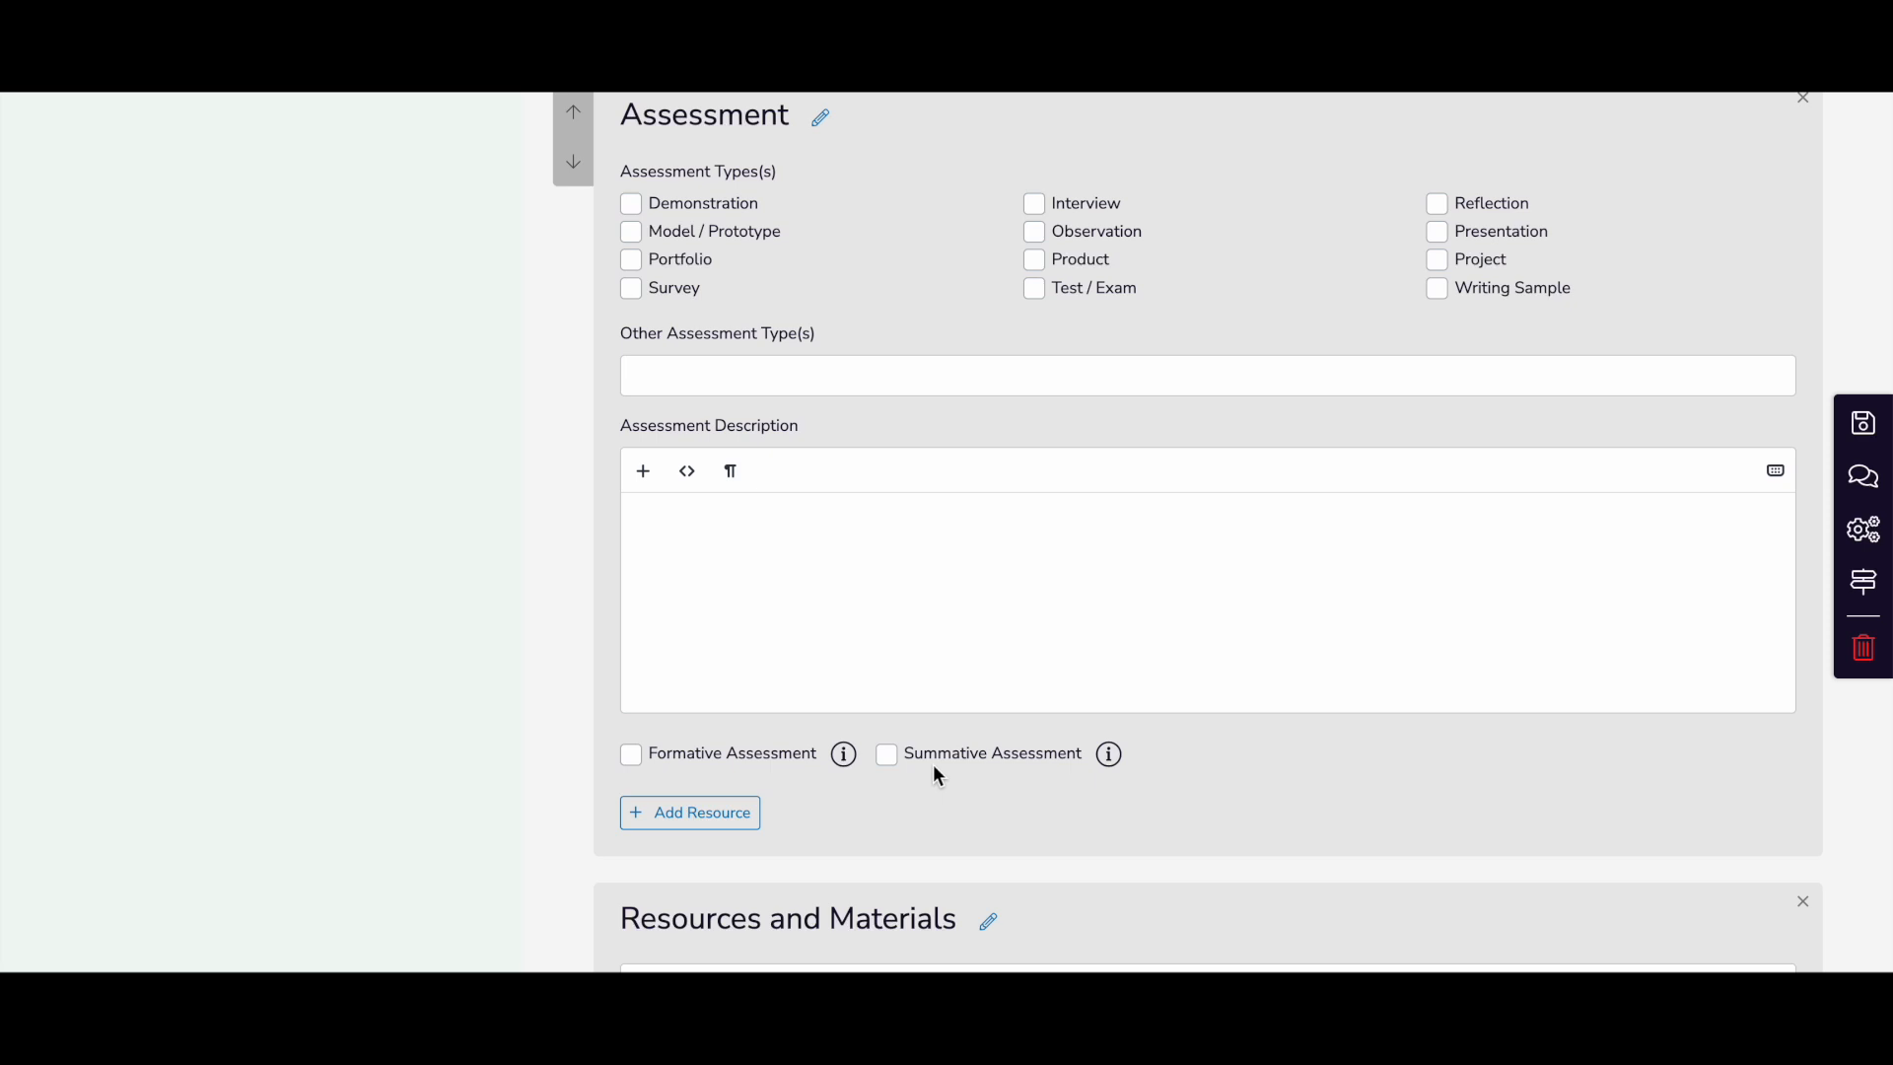
left_click(897, 604)
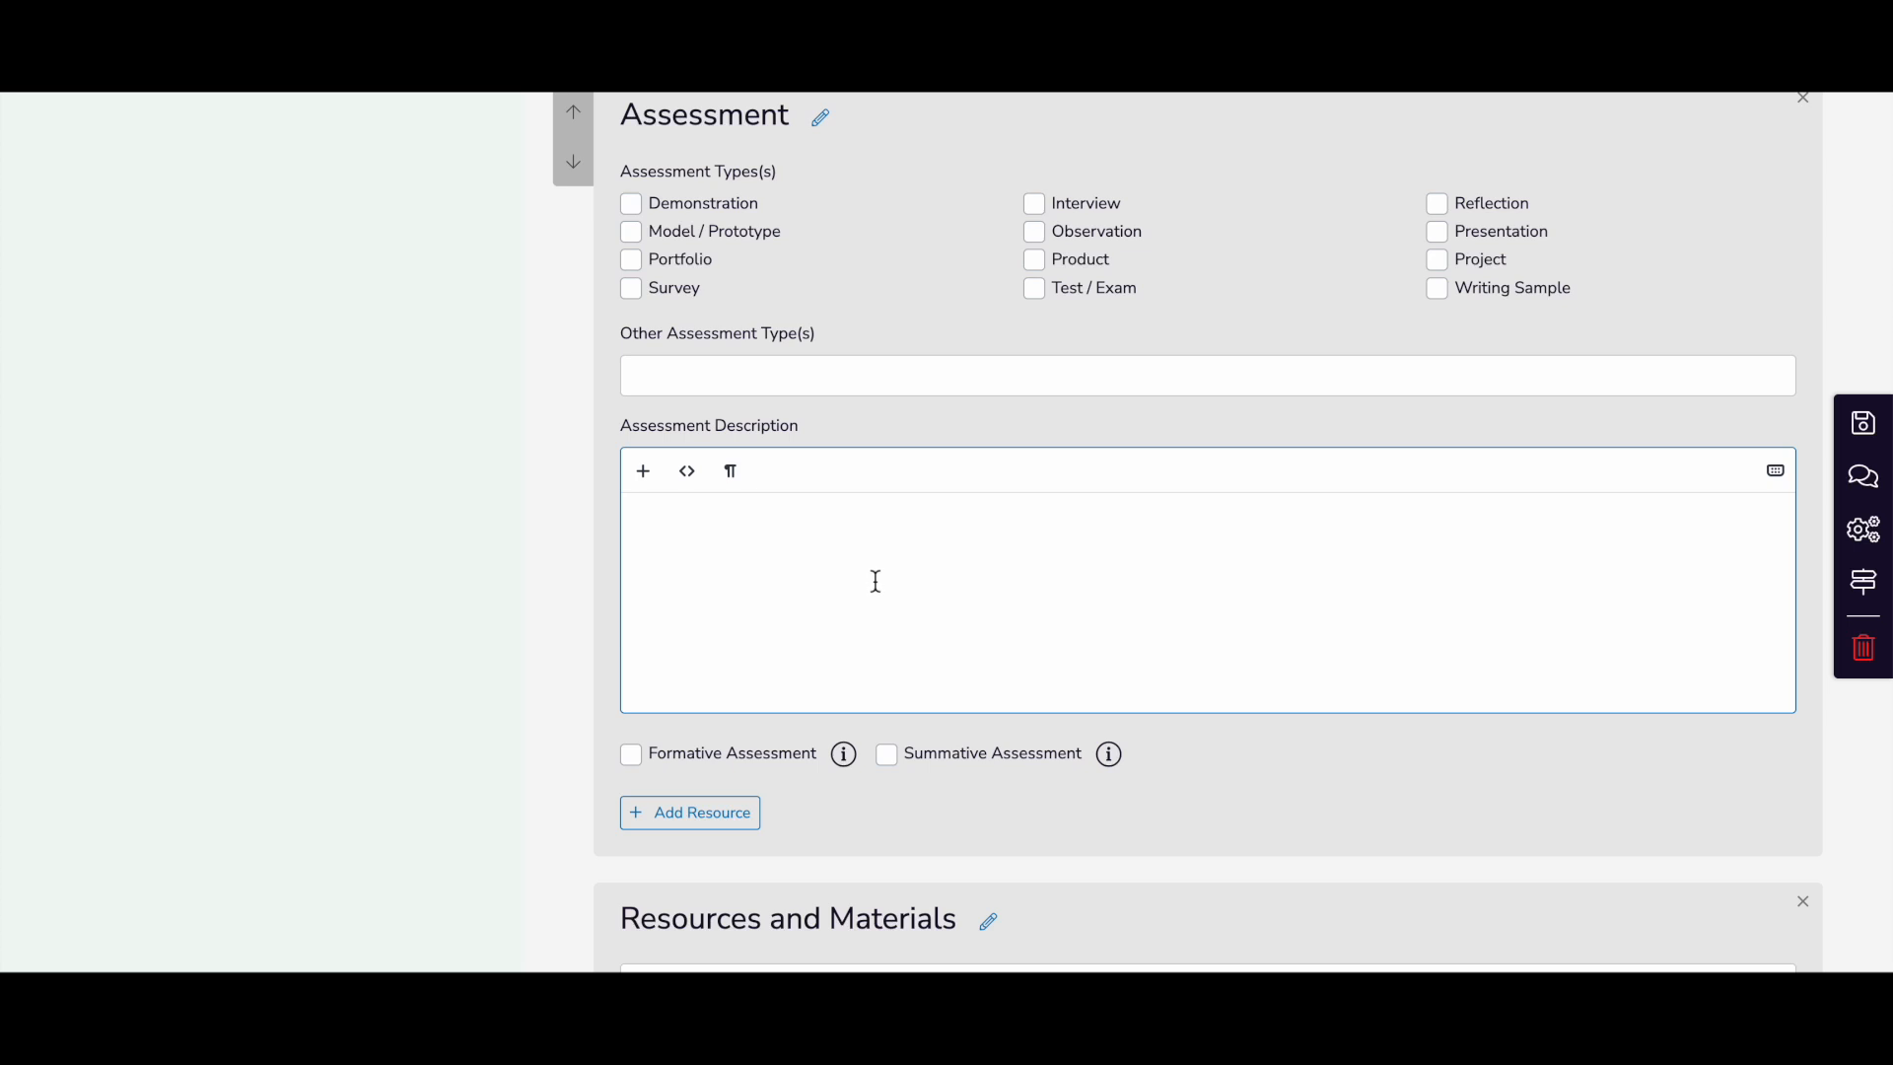
scroll(877, 576, "up", 1)
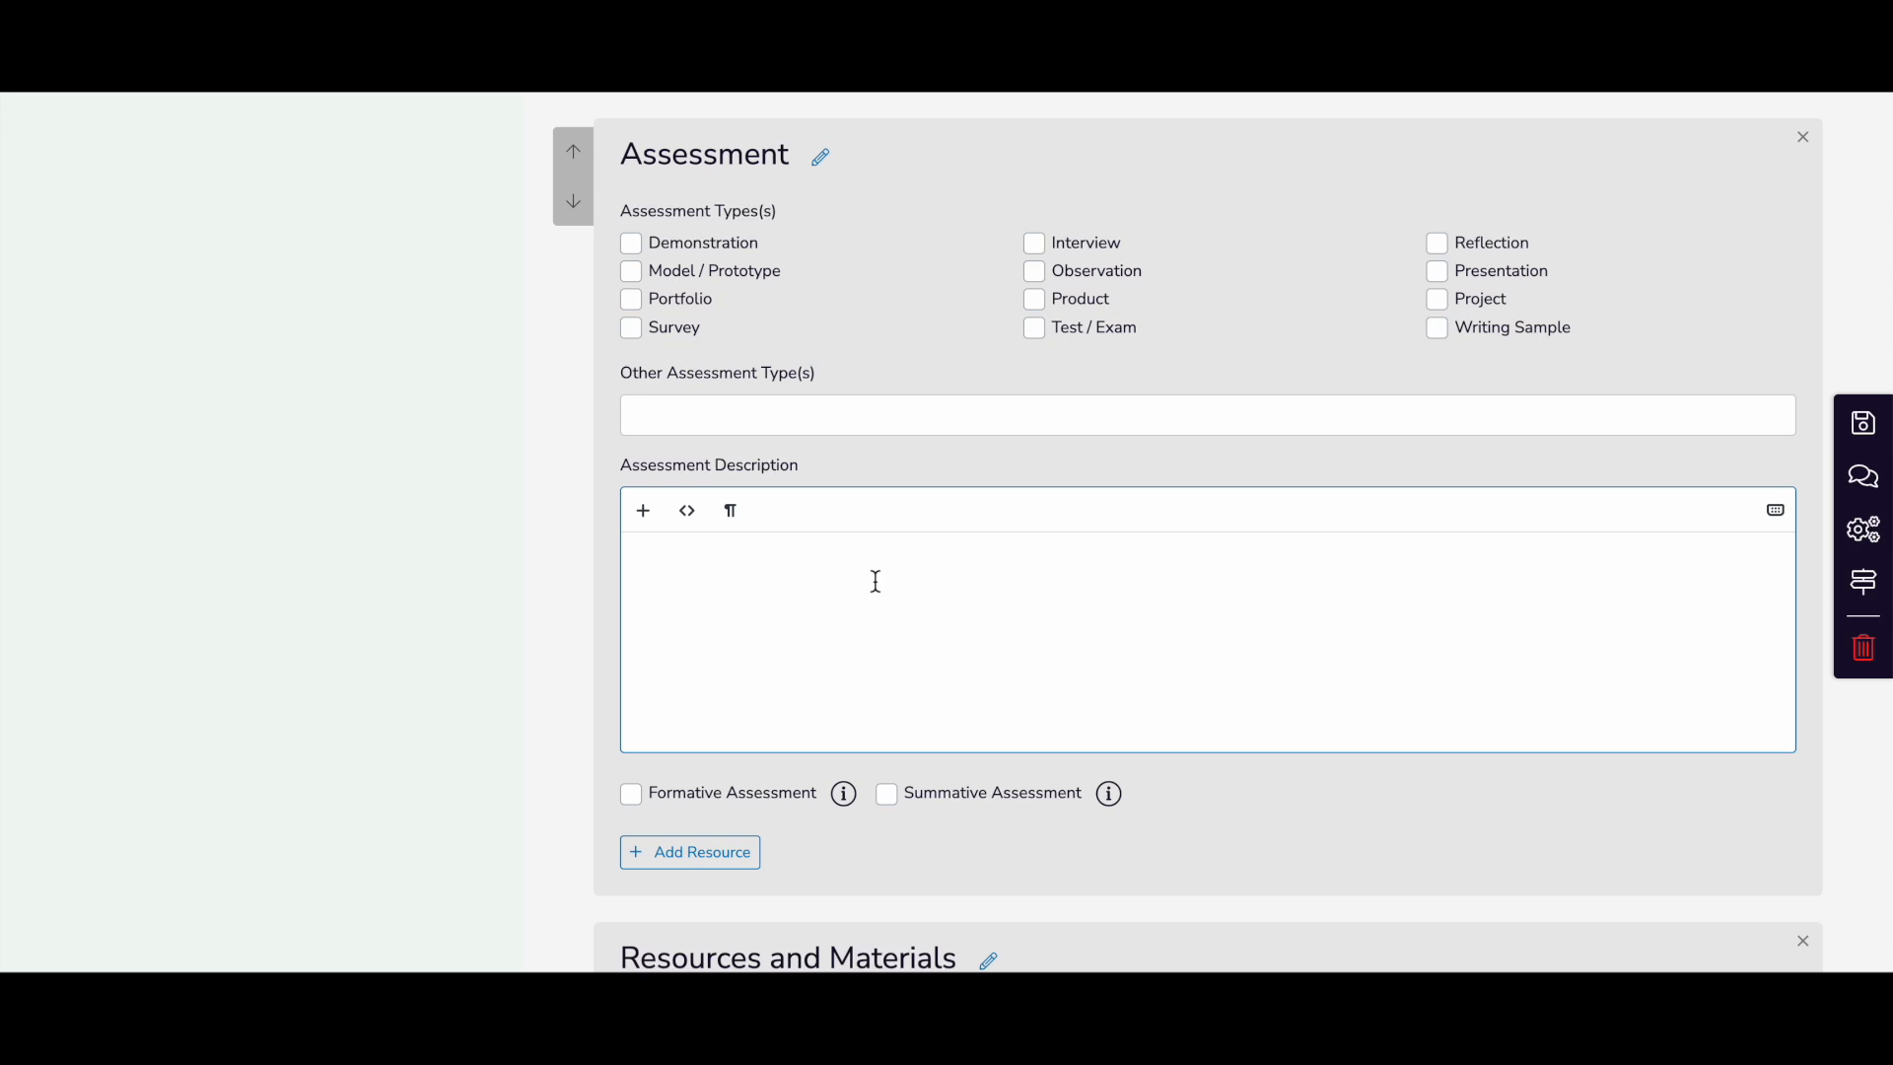
Mark Demonstration and Observation as the assessment types in the Assessment section.
left_click(632, 243)
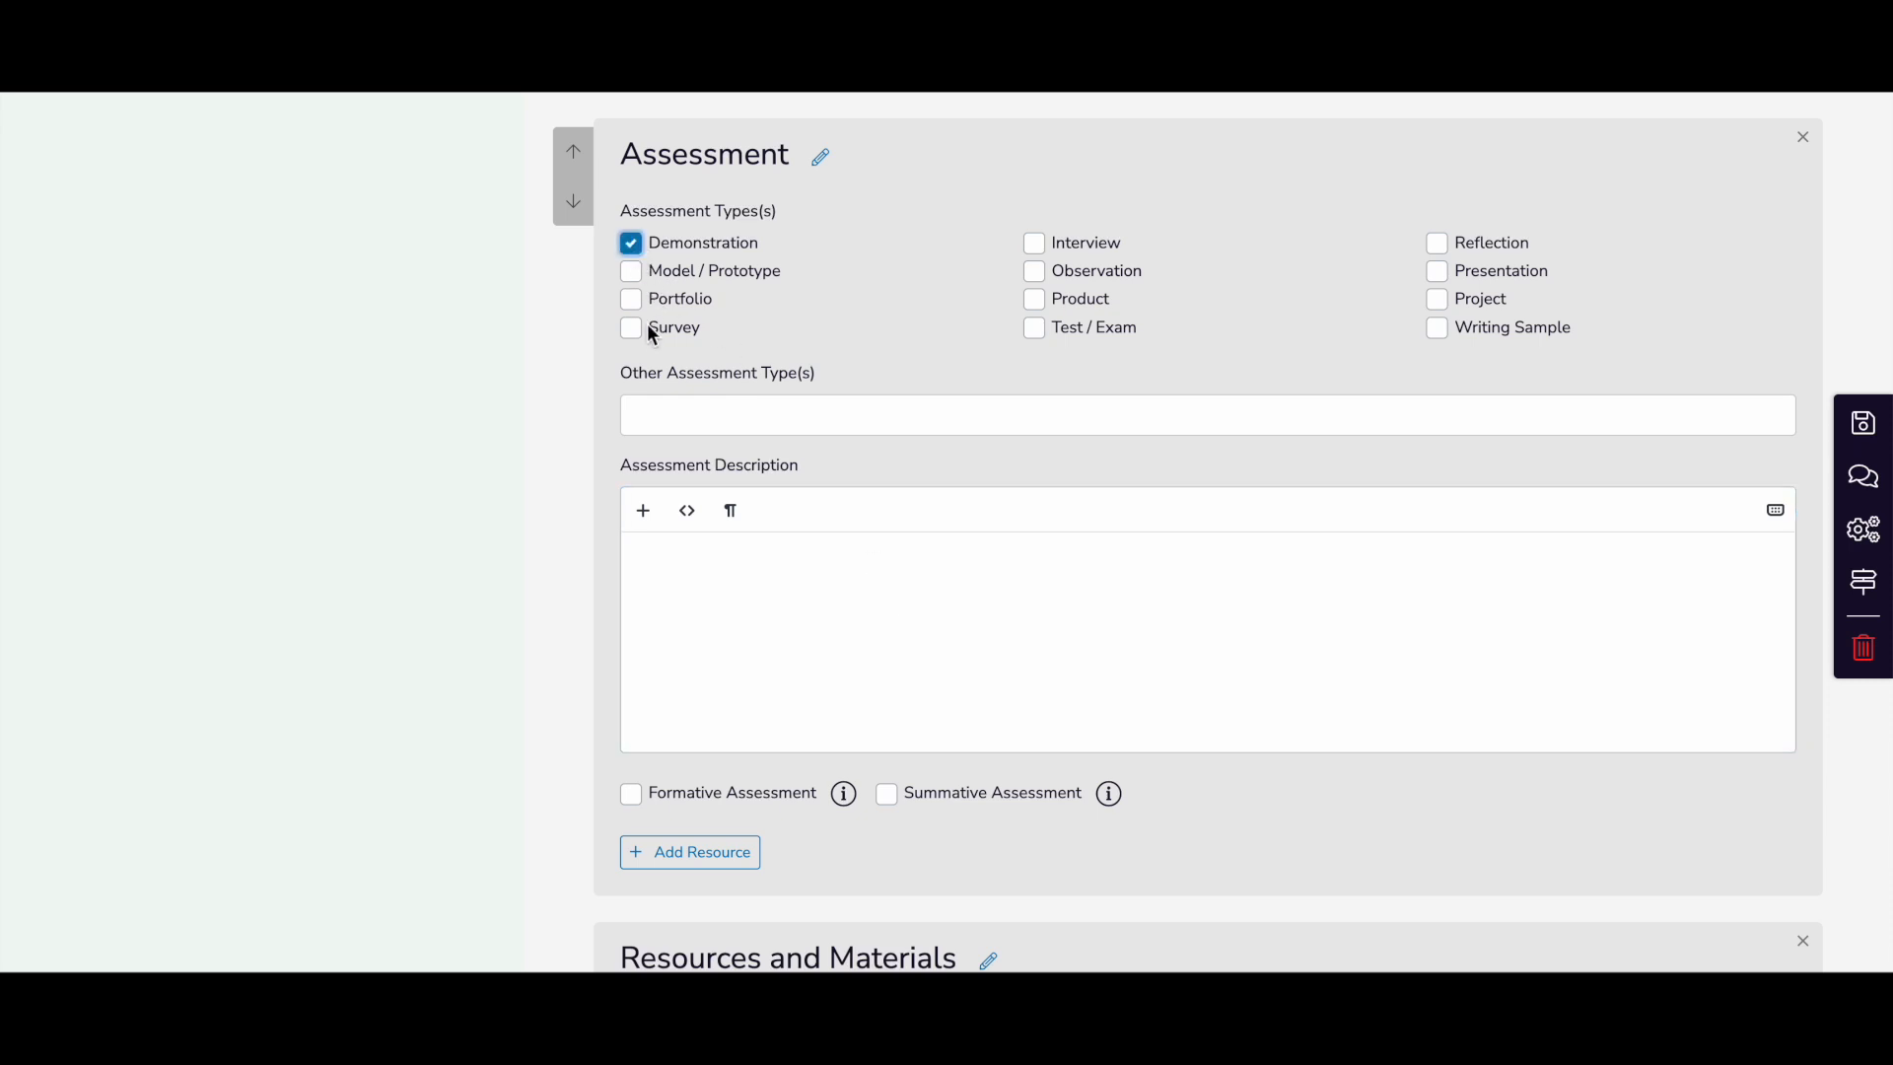
left_click(1042, 282)
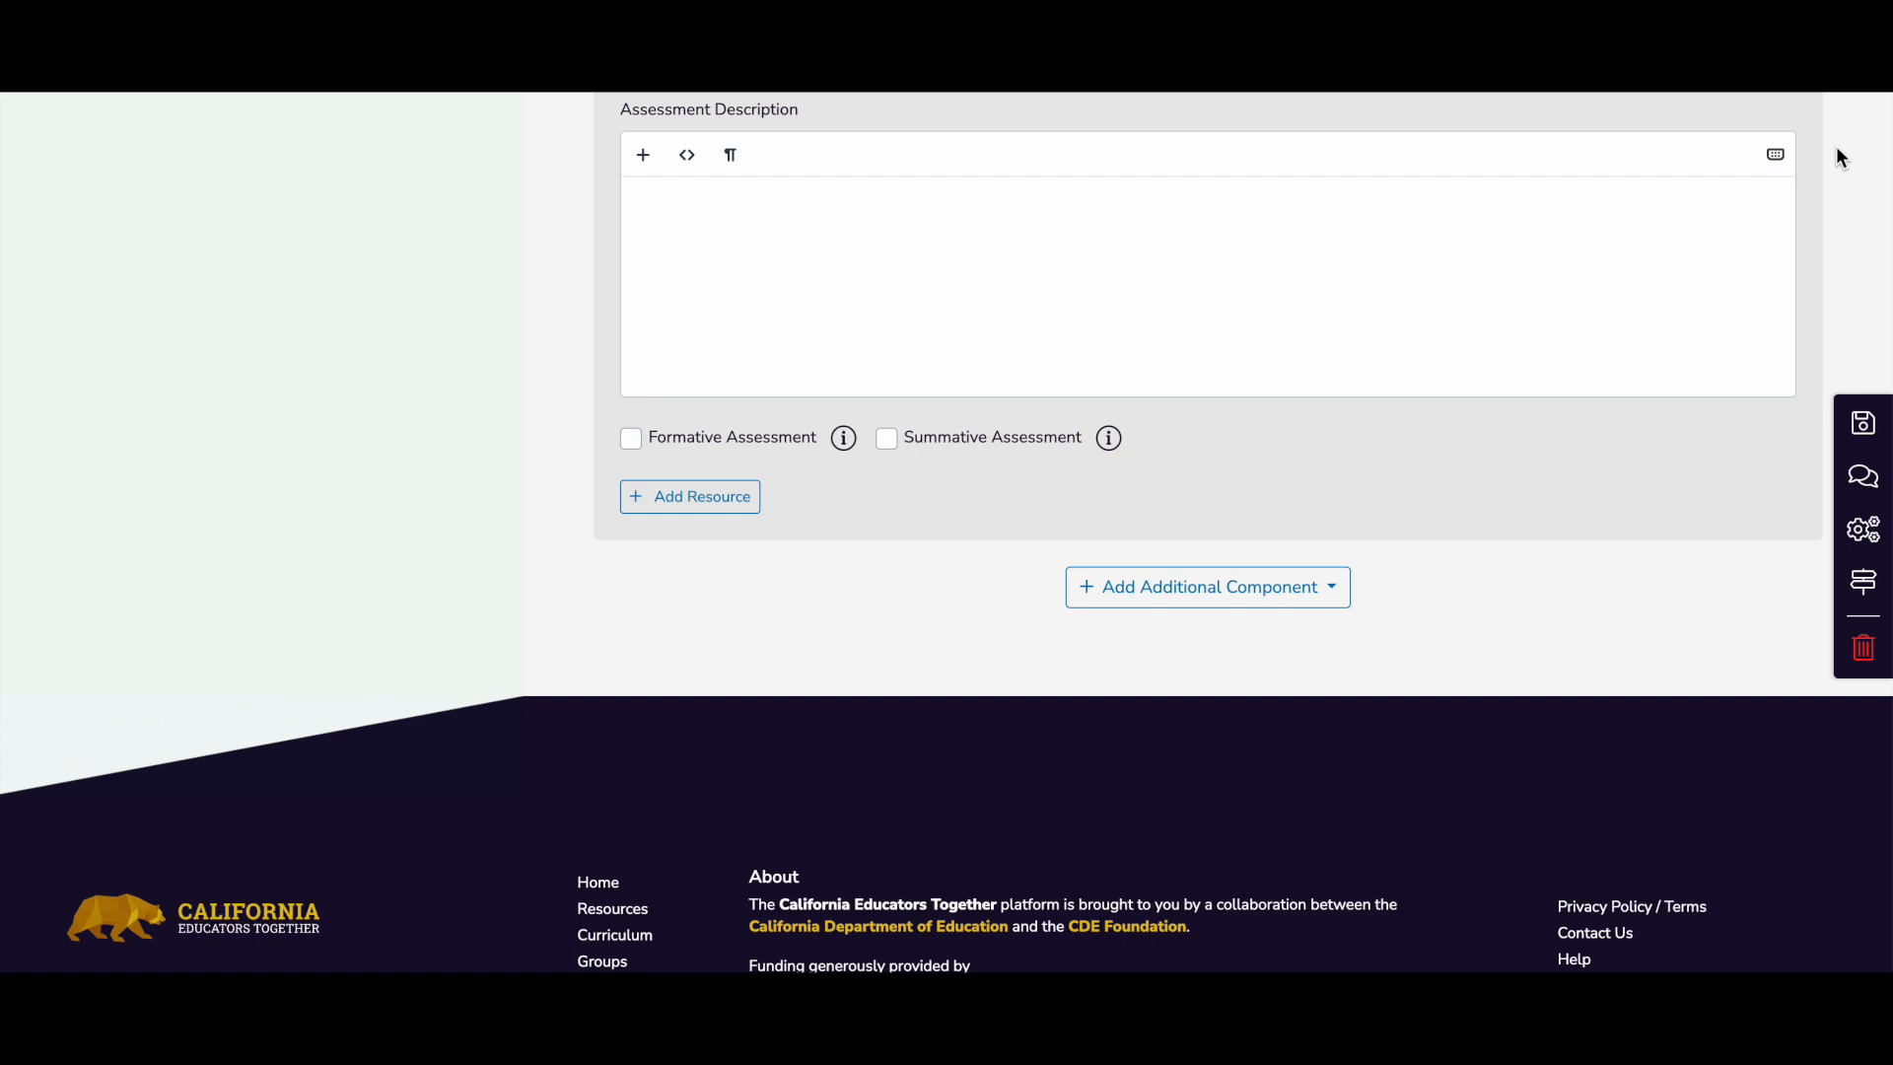
Add a Resources and Materials component after the Assessment section of the lesson plan.
scroll(1835, 148, "down", 1)
scroll(1836, 146, "down", 1)
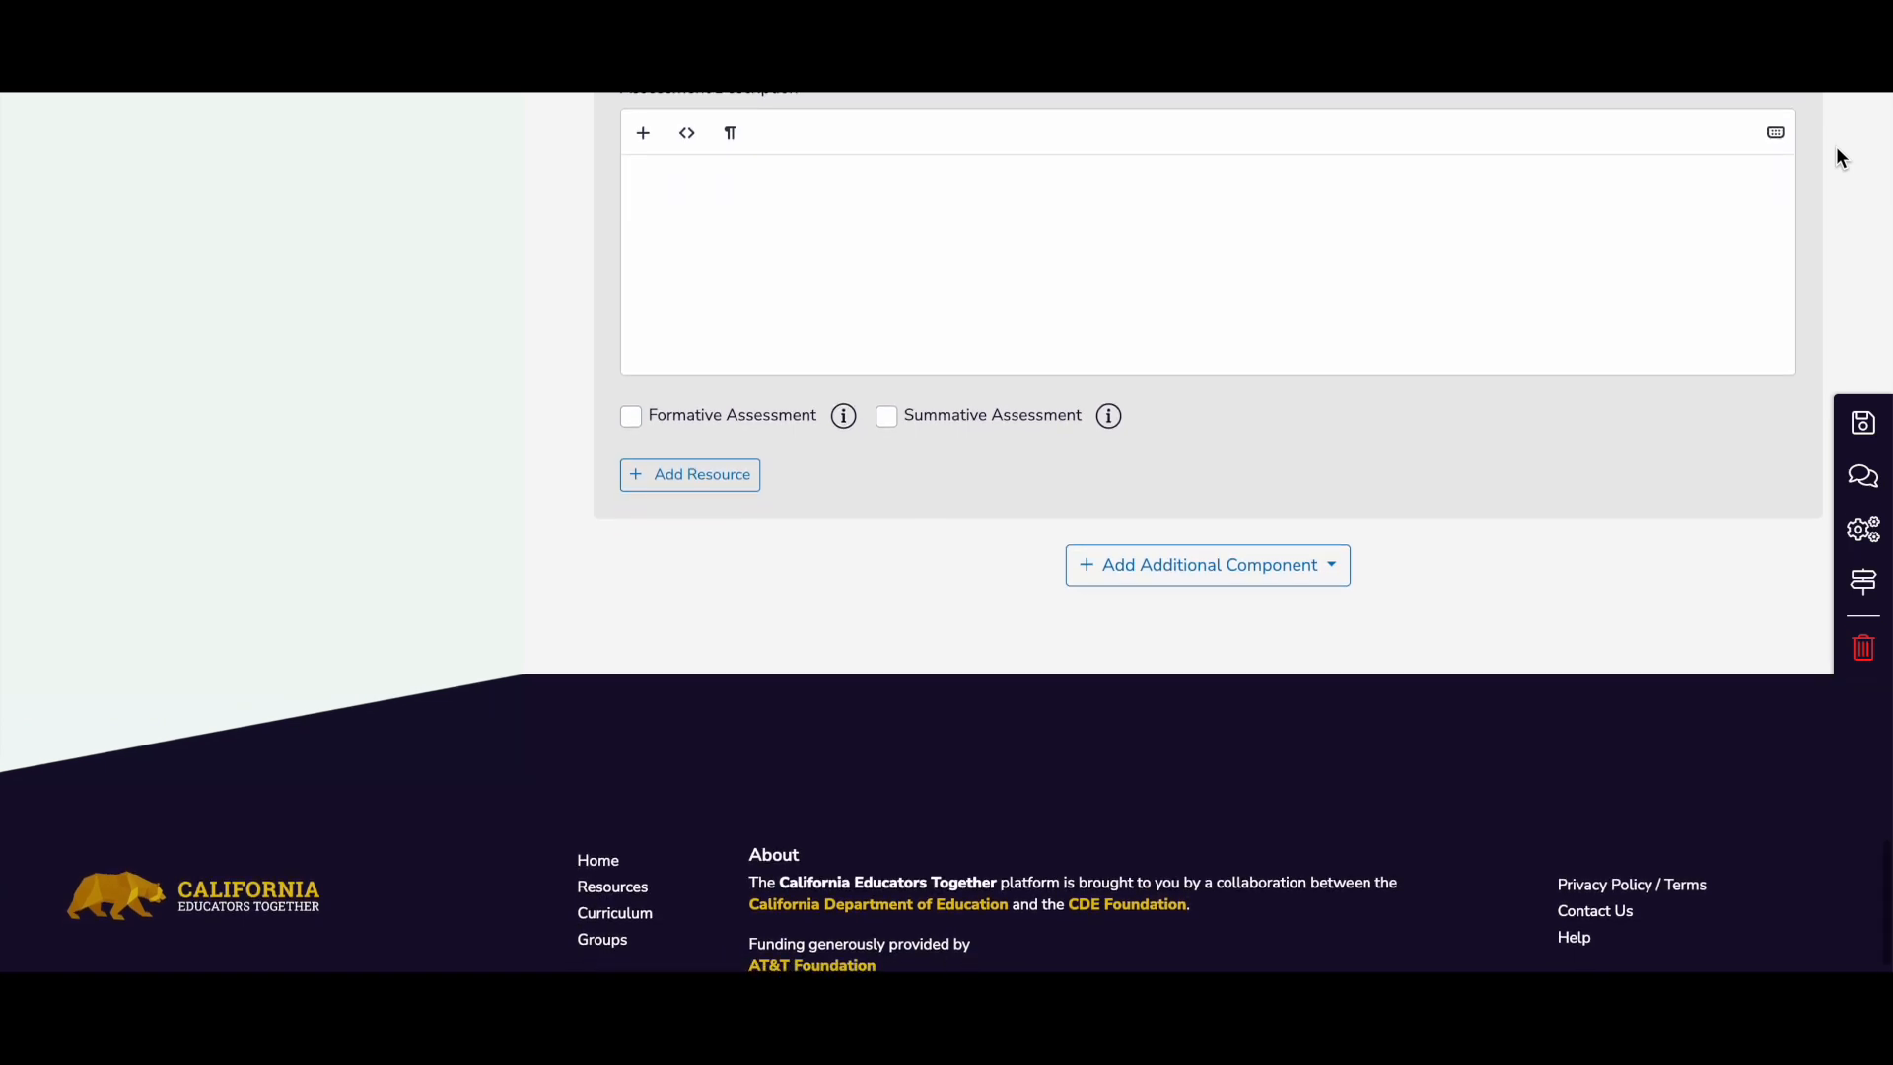
scroll(1835, 146, "down", 1)
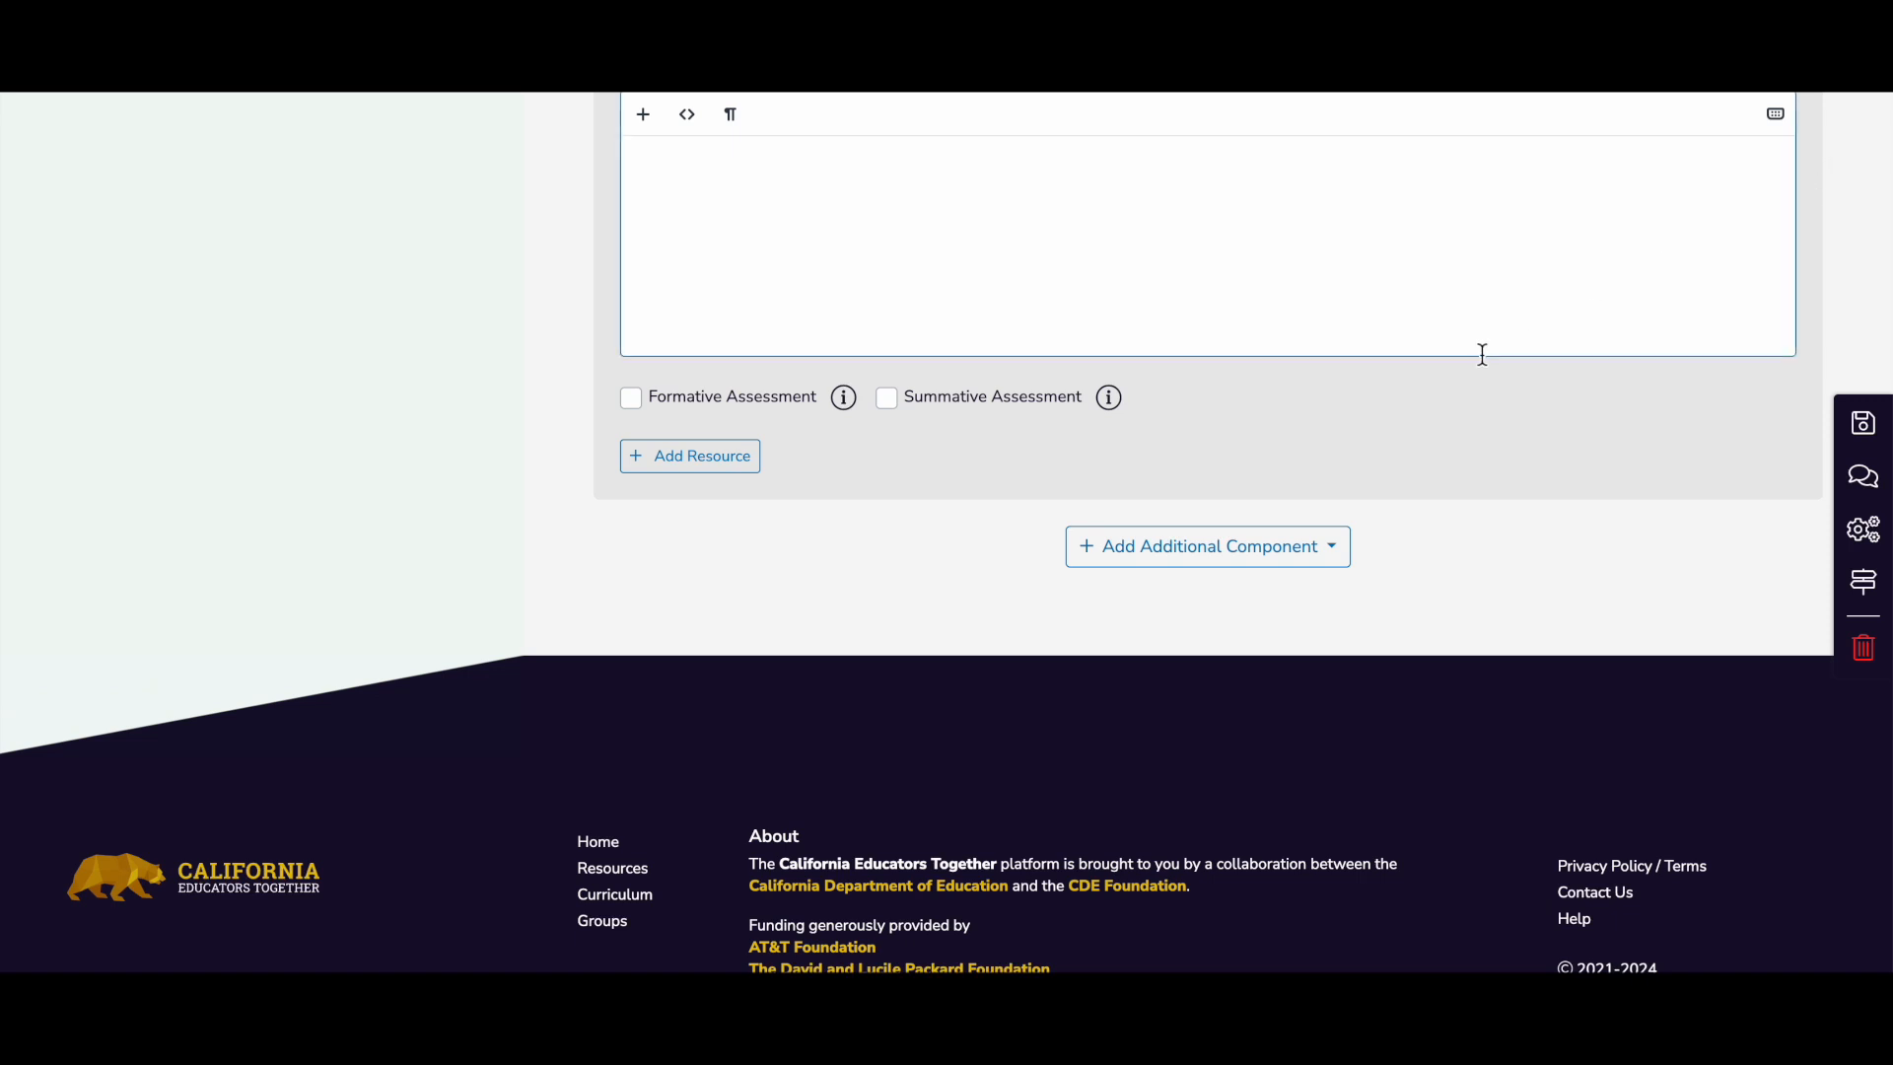
left_click(1207, 558)
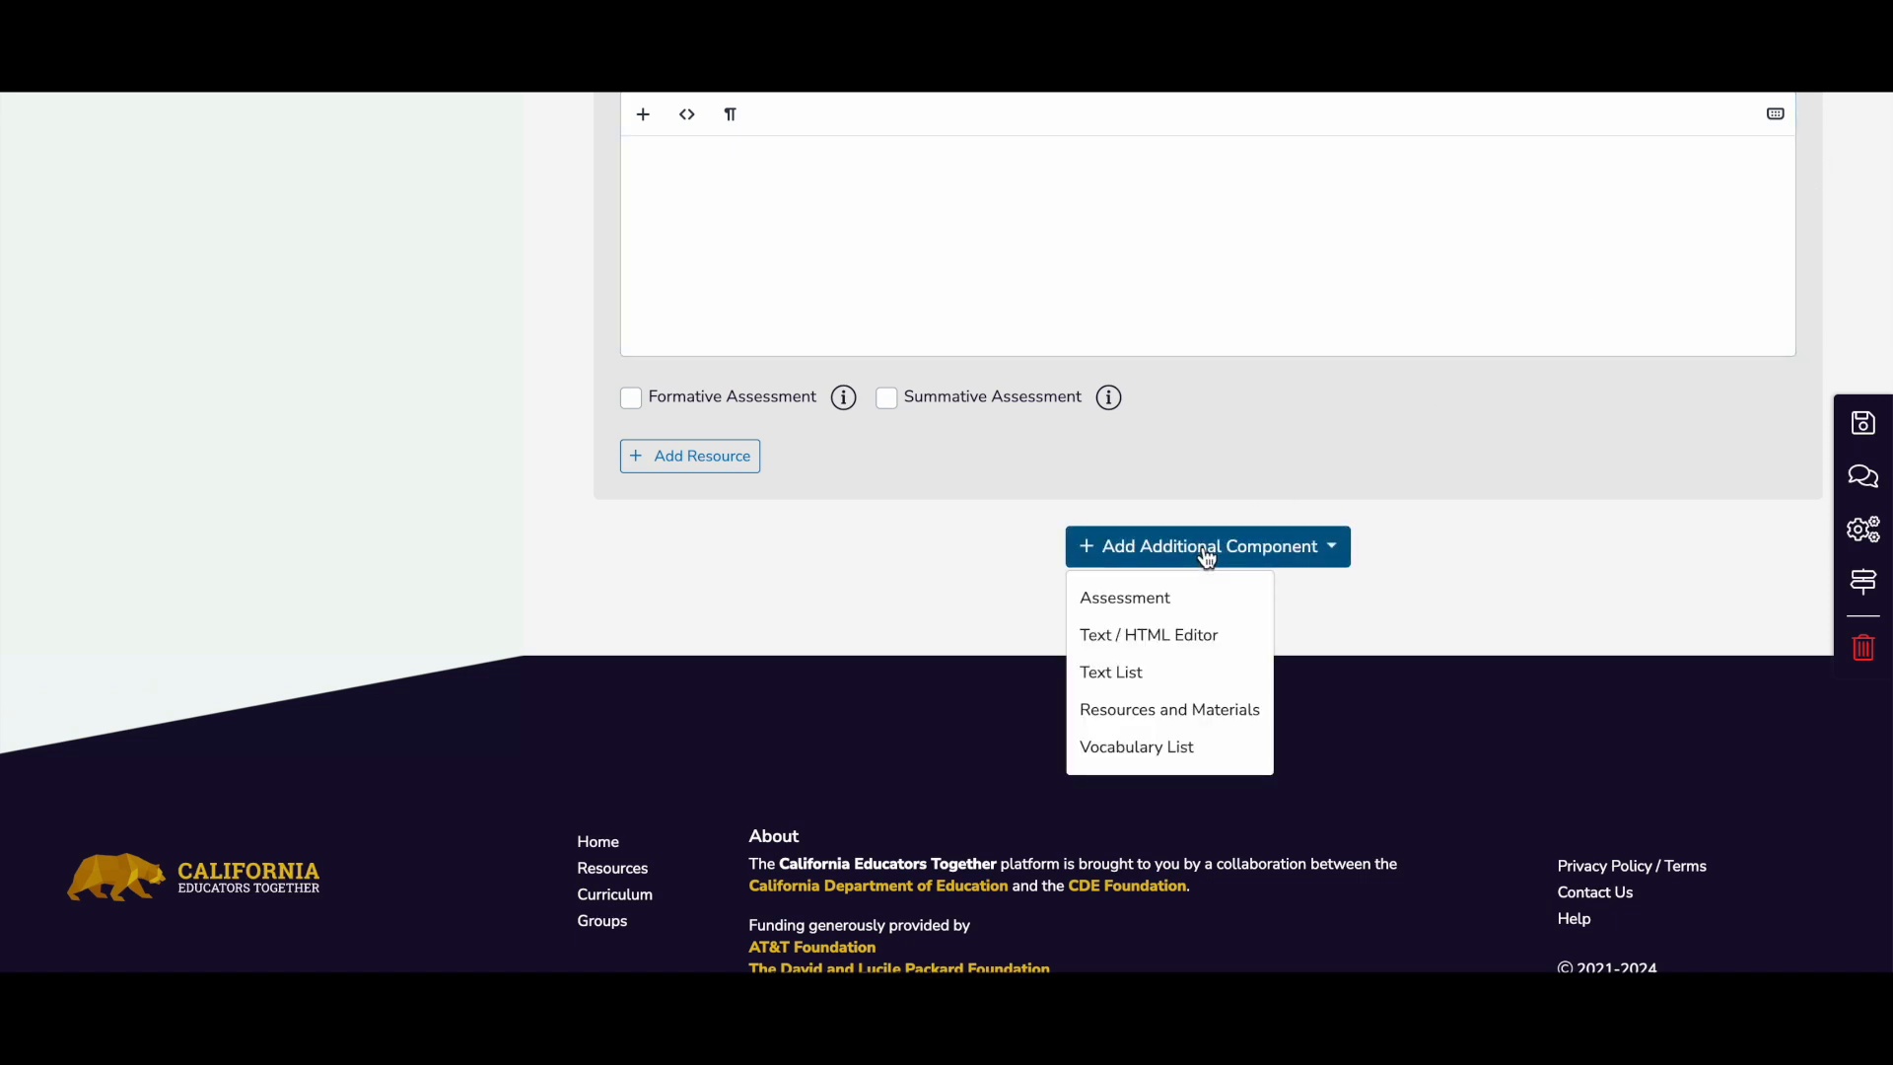
left_click(1192, 711)
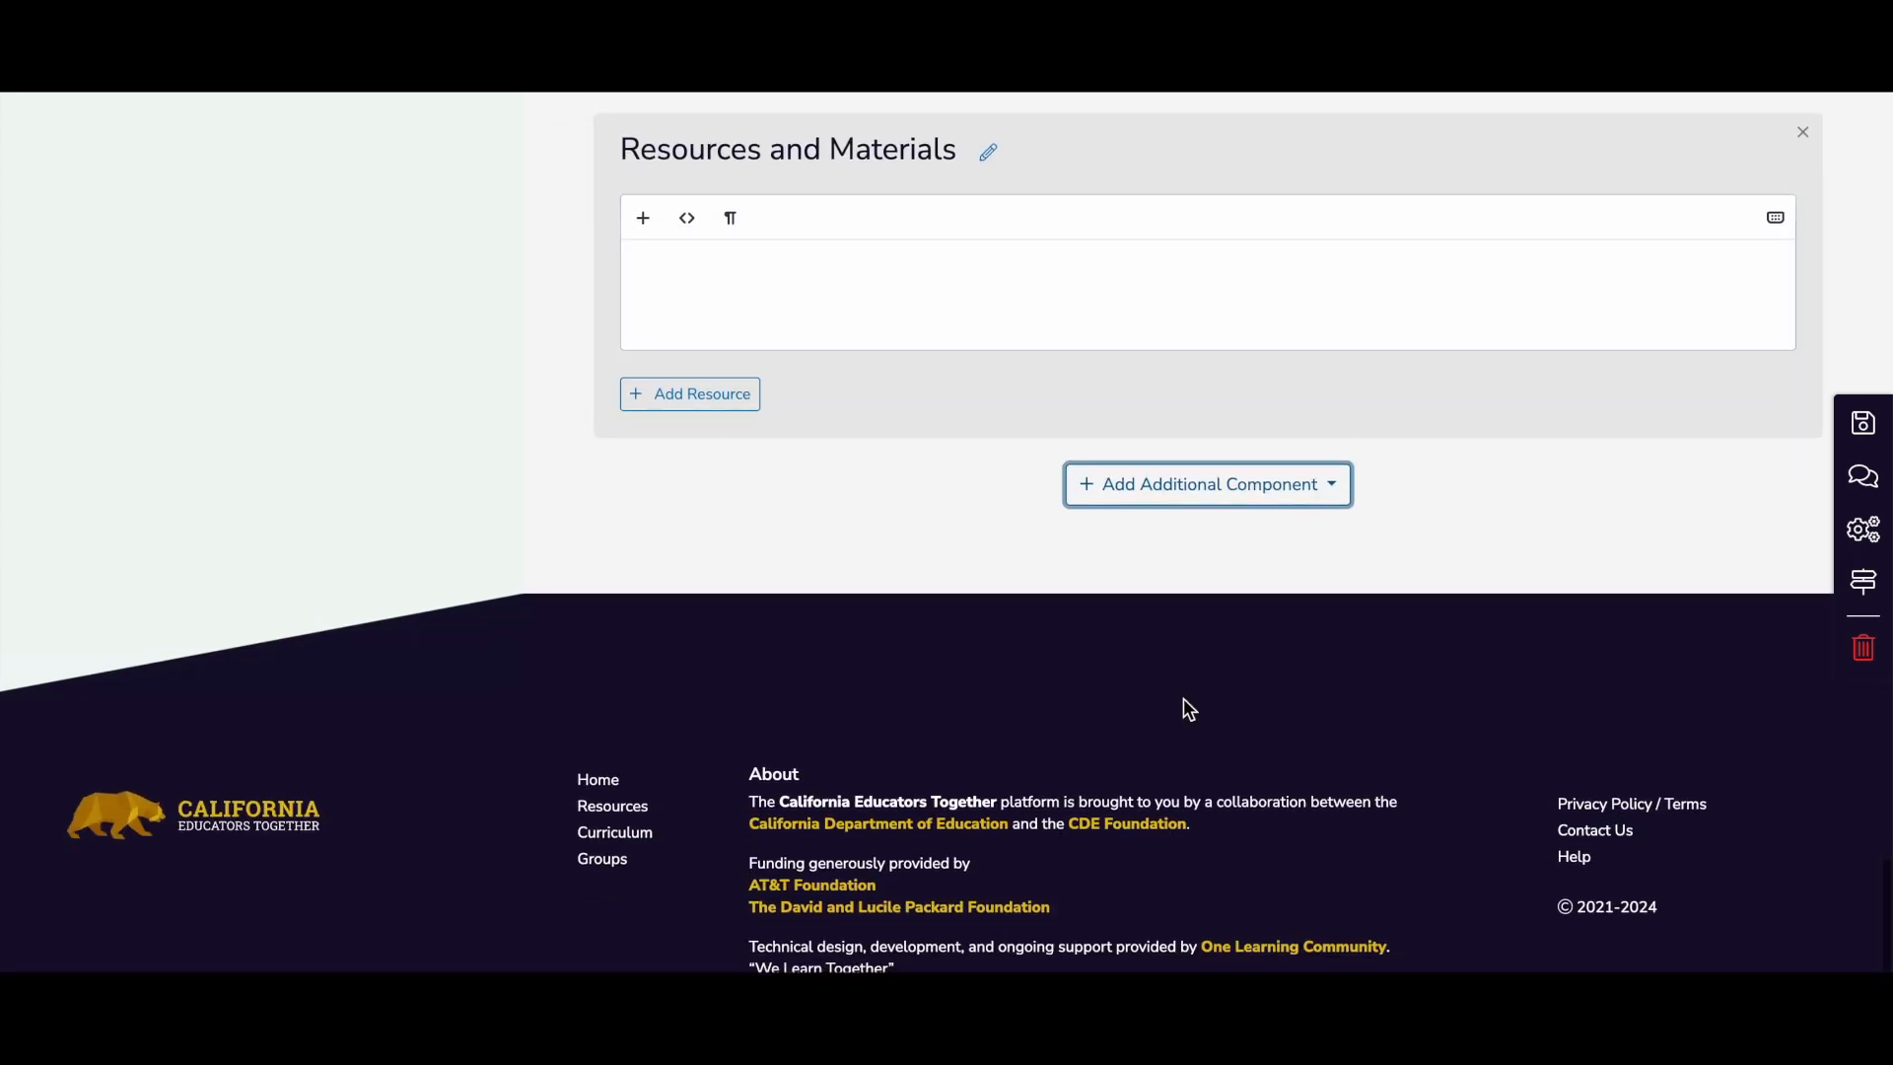
Move the Resources and Materials component up so it sits above both Assessment and Lesson Segments.
scroll(878, 594, "up", 2)
mouse_move(689, 380)
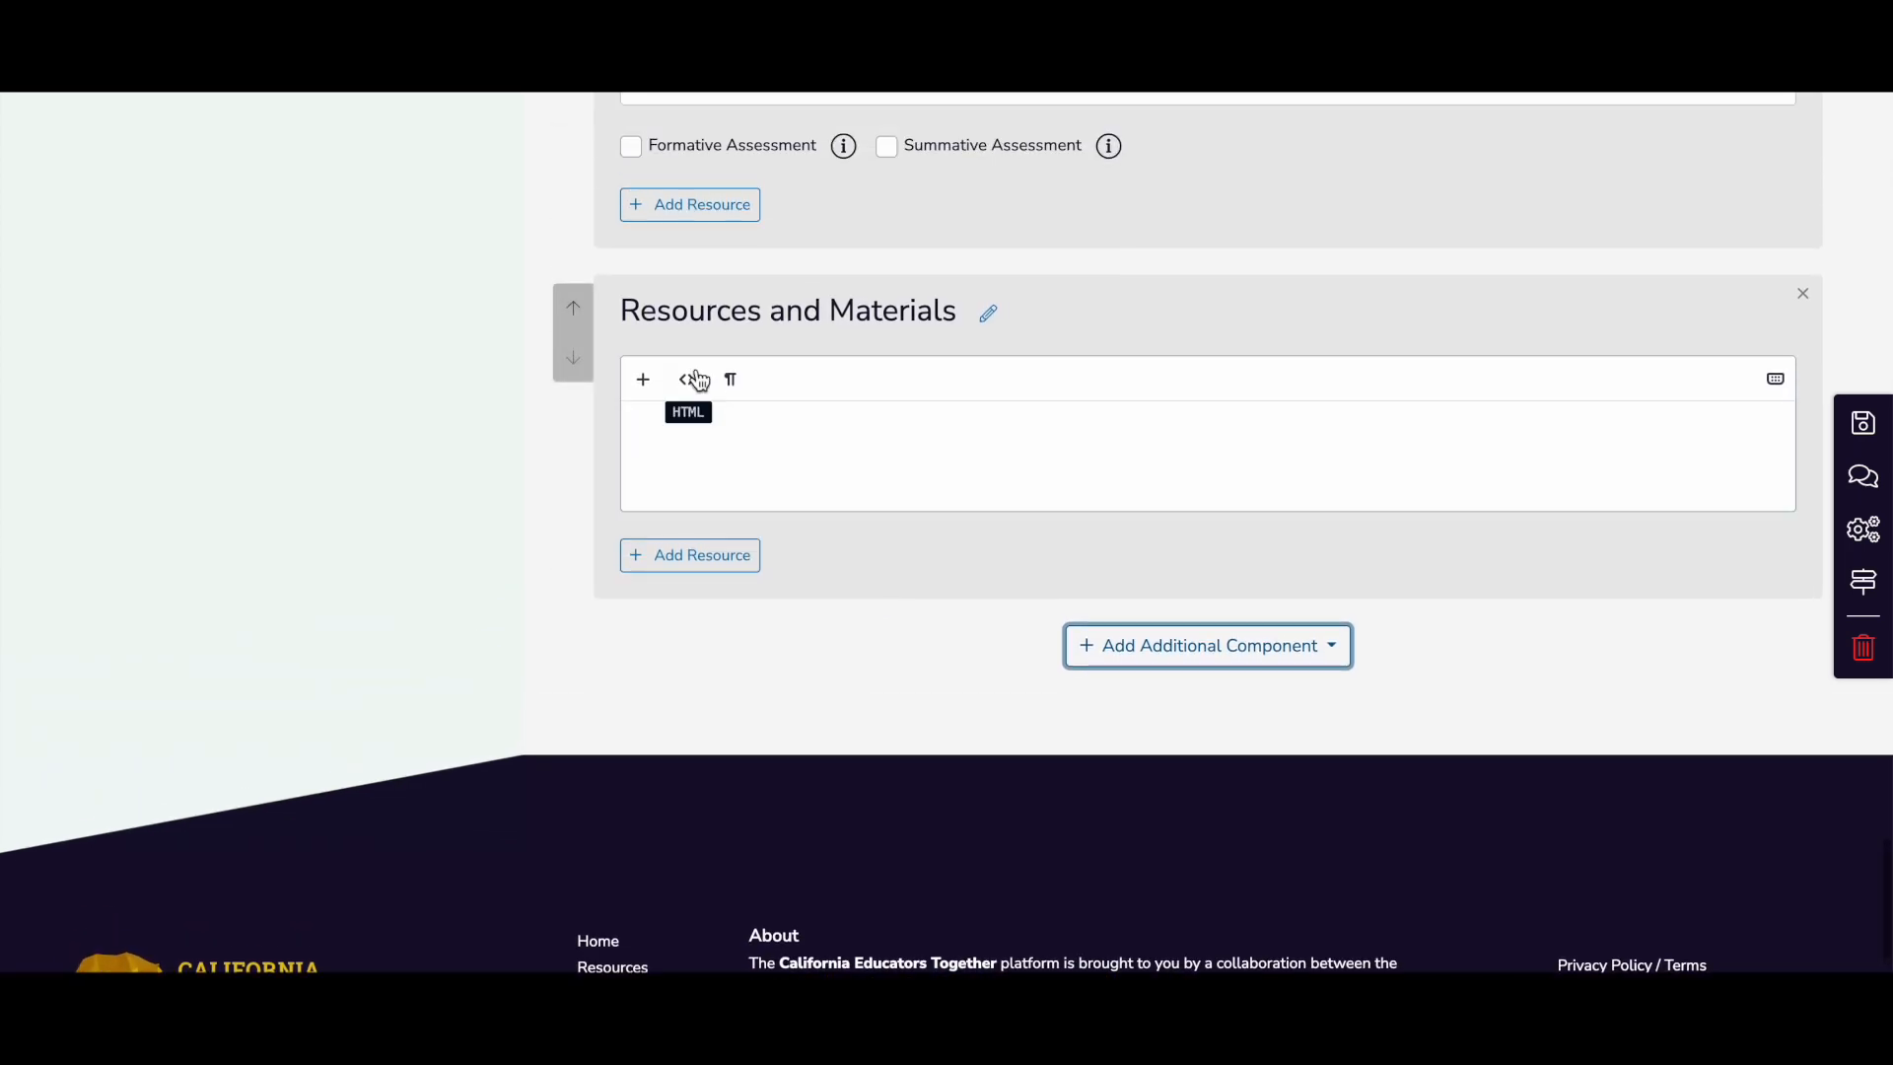
left_click(575, 309)
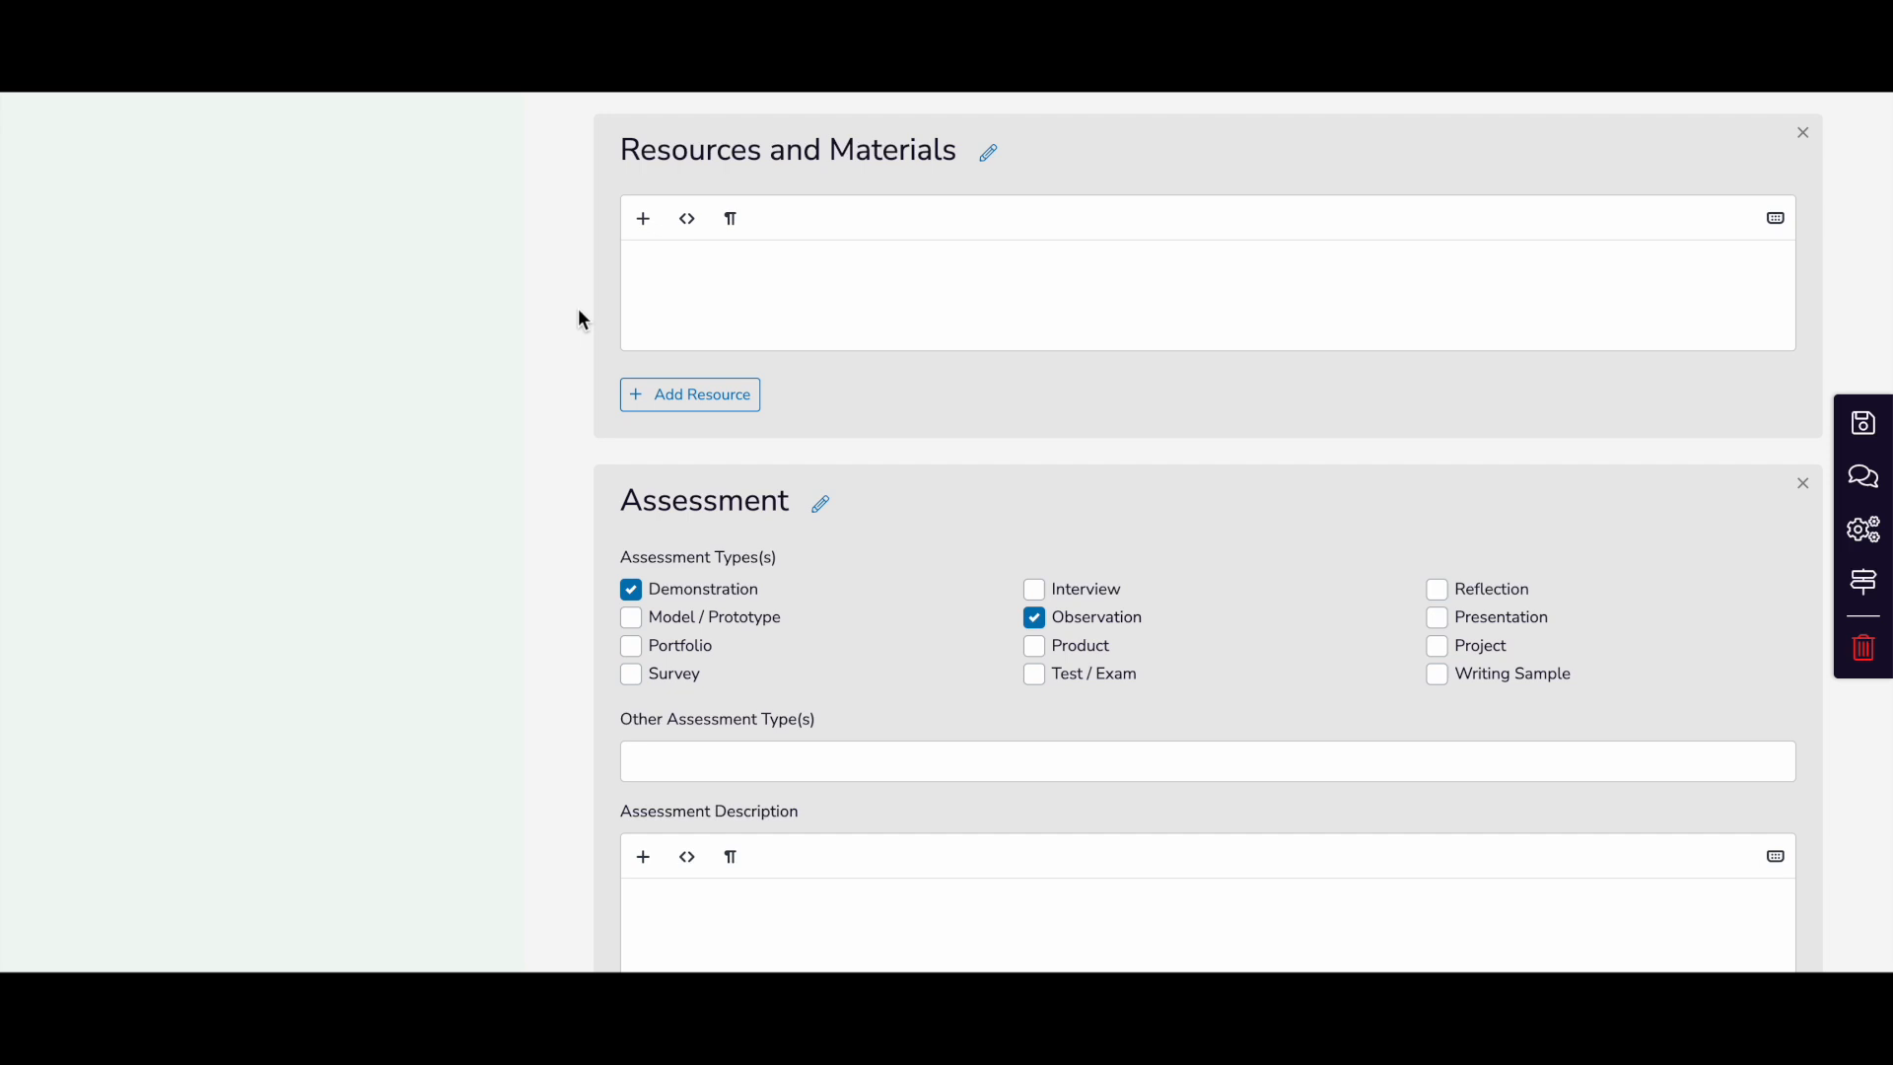
scroll(582, 318, "up", 1)
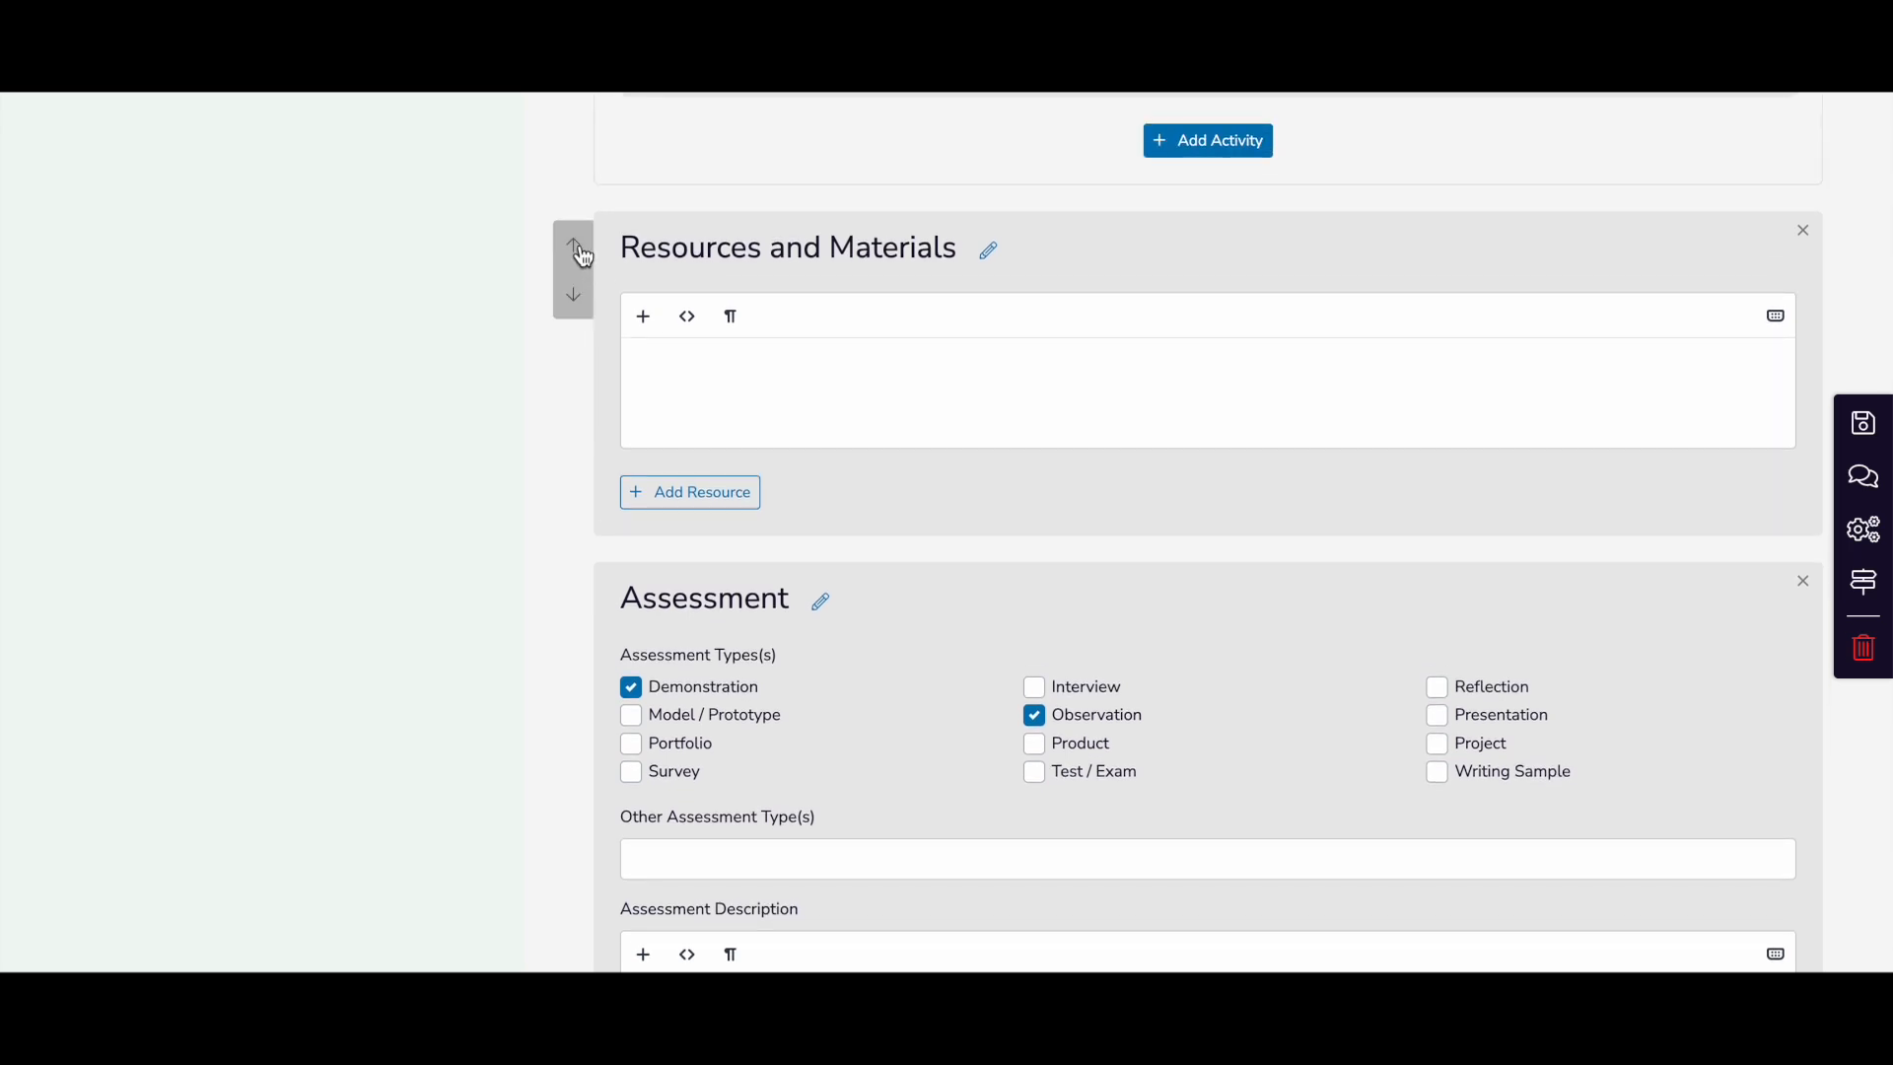
left_click(580, 248)
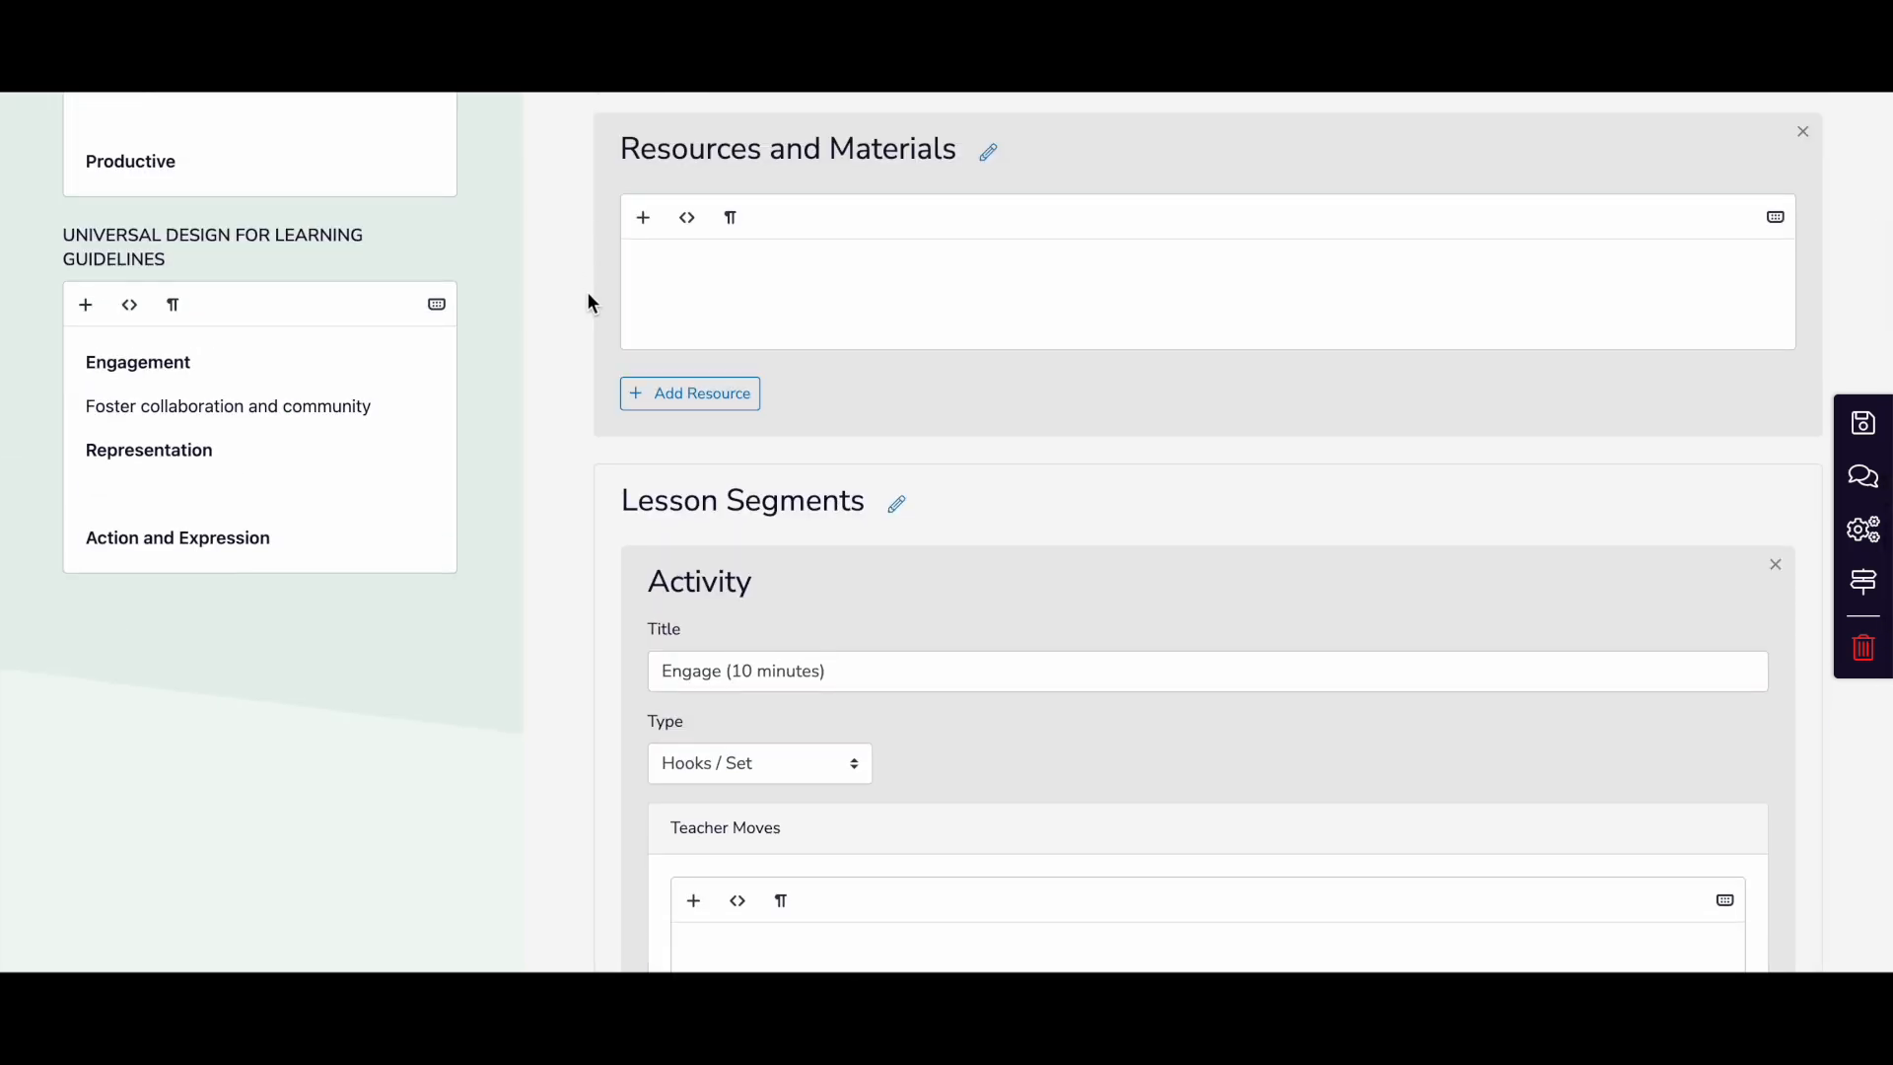
mouse_move(594, 410)
scroll(594, 410, "up", 1)
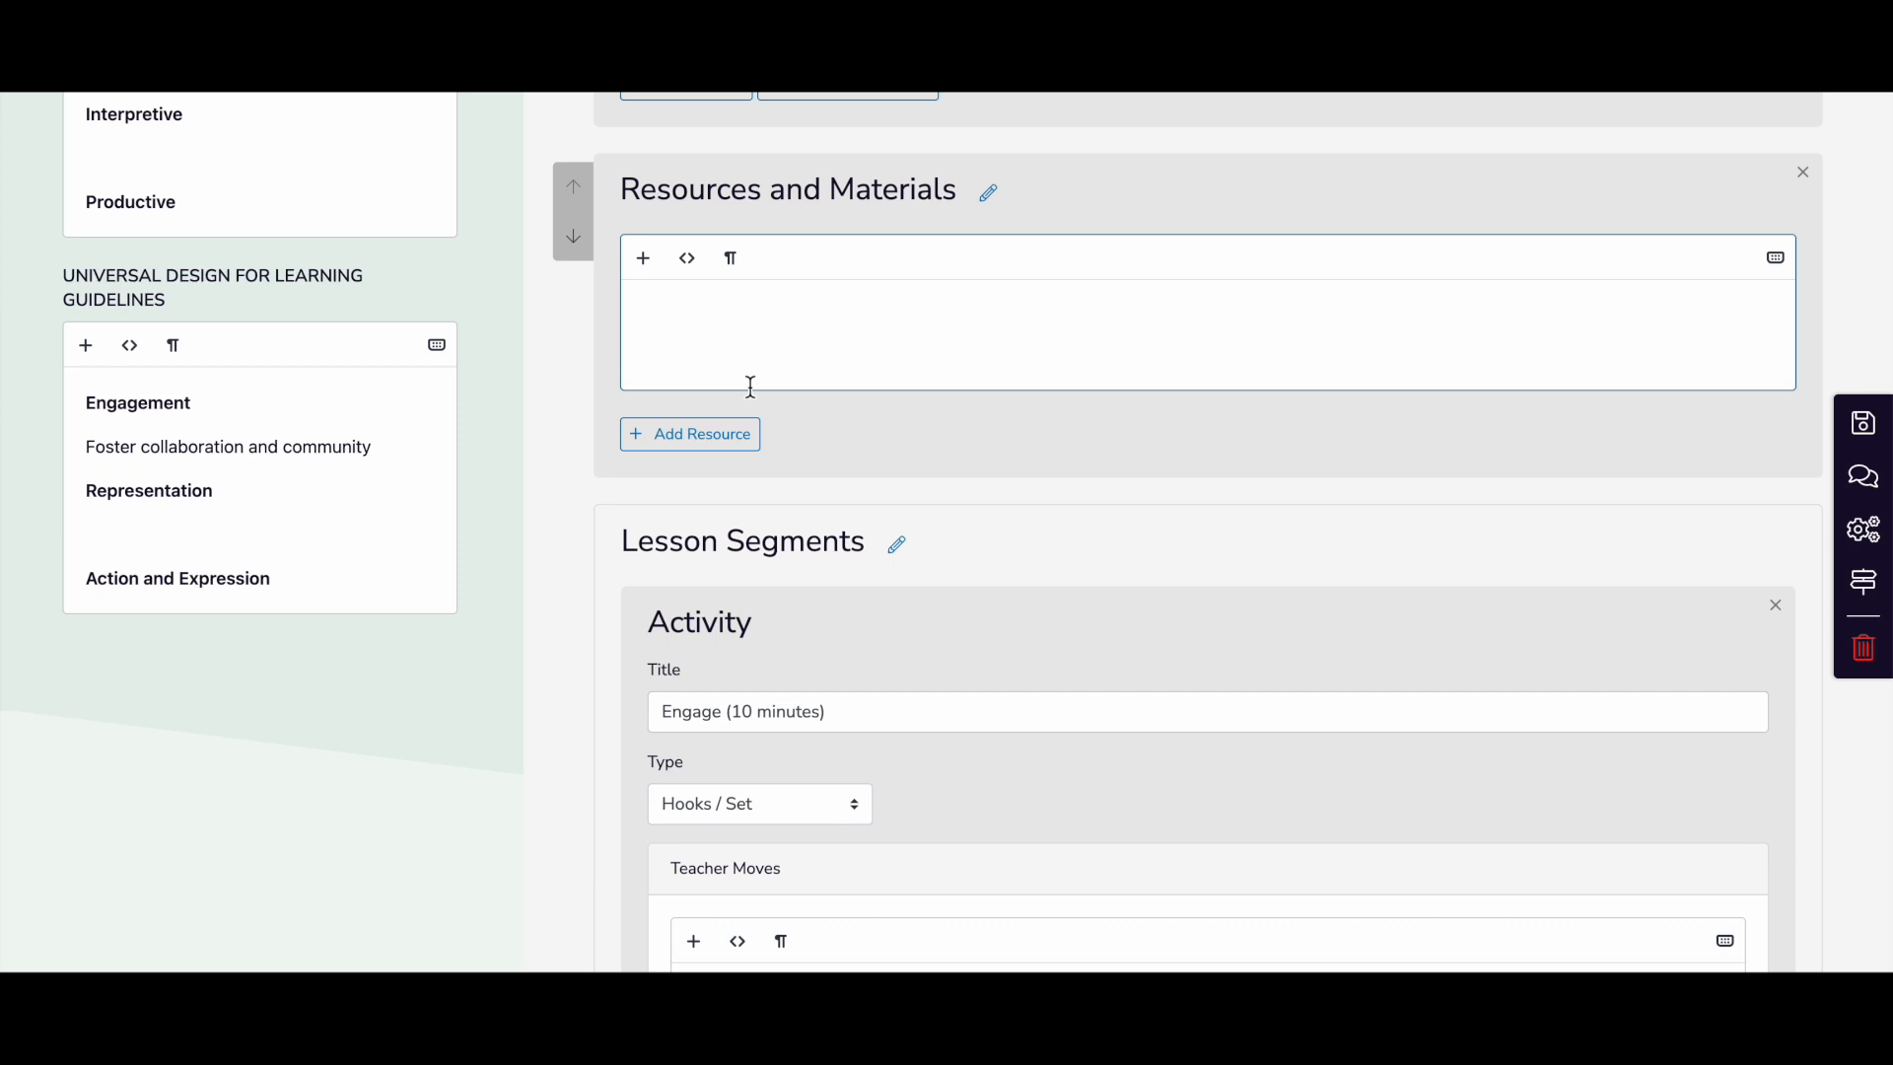
Open the resource selection for Resources and Materials and review the form for adding a new resource, closing only that form.
scroll(749, 387, "down", 1)
left_click(678, 396)
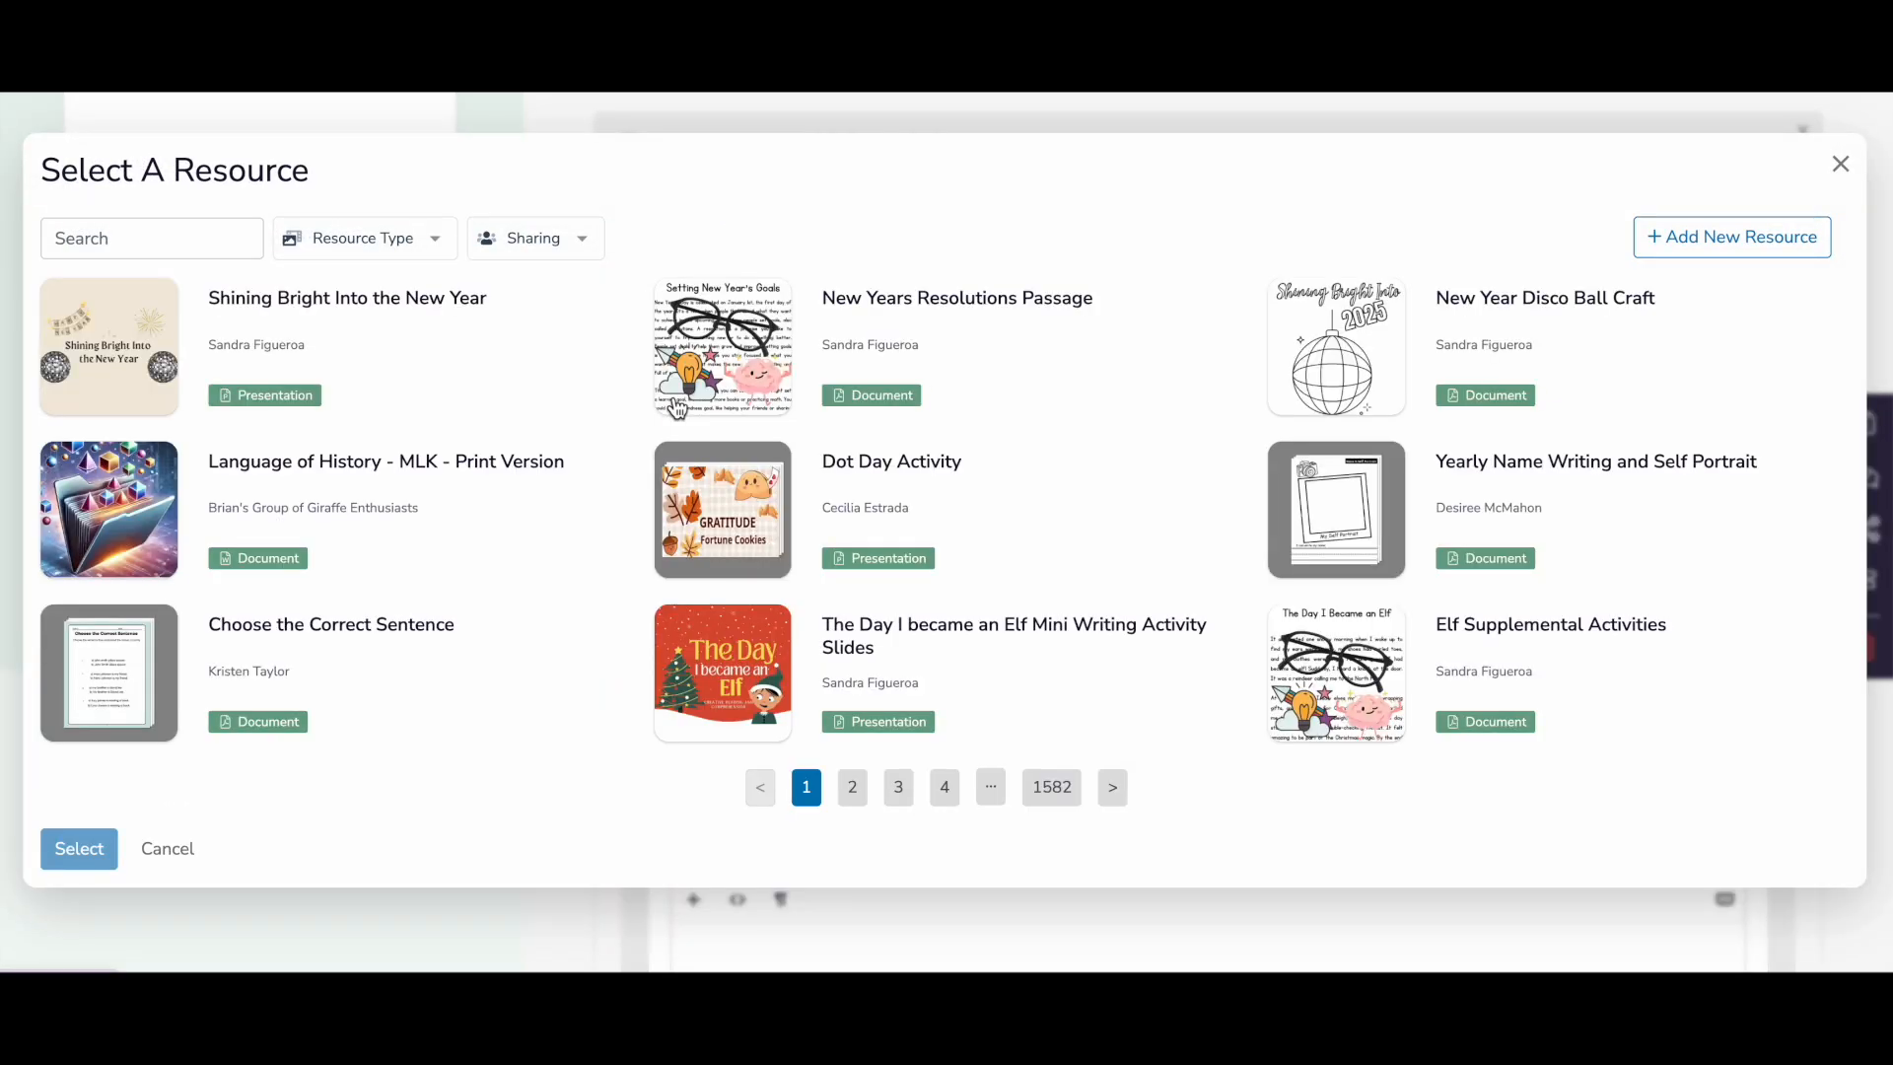
left_click(1675, 246)
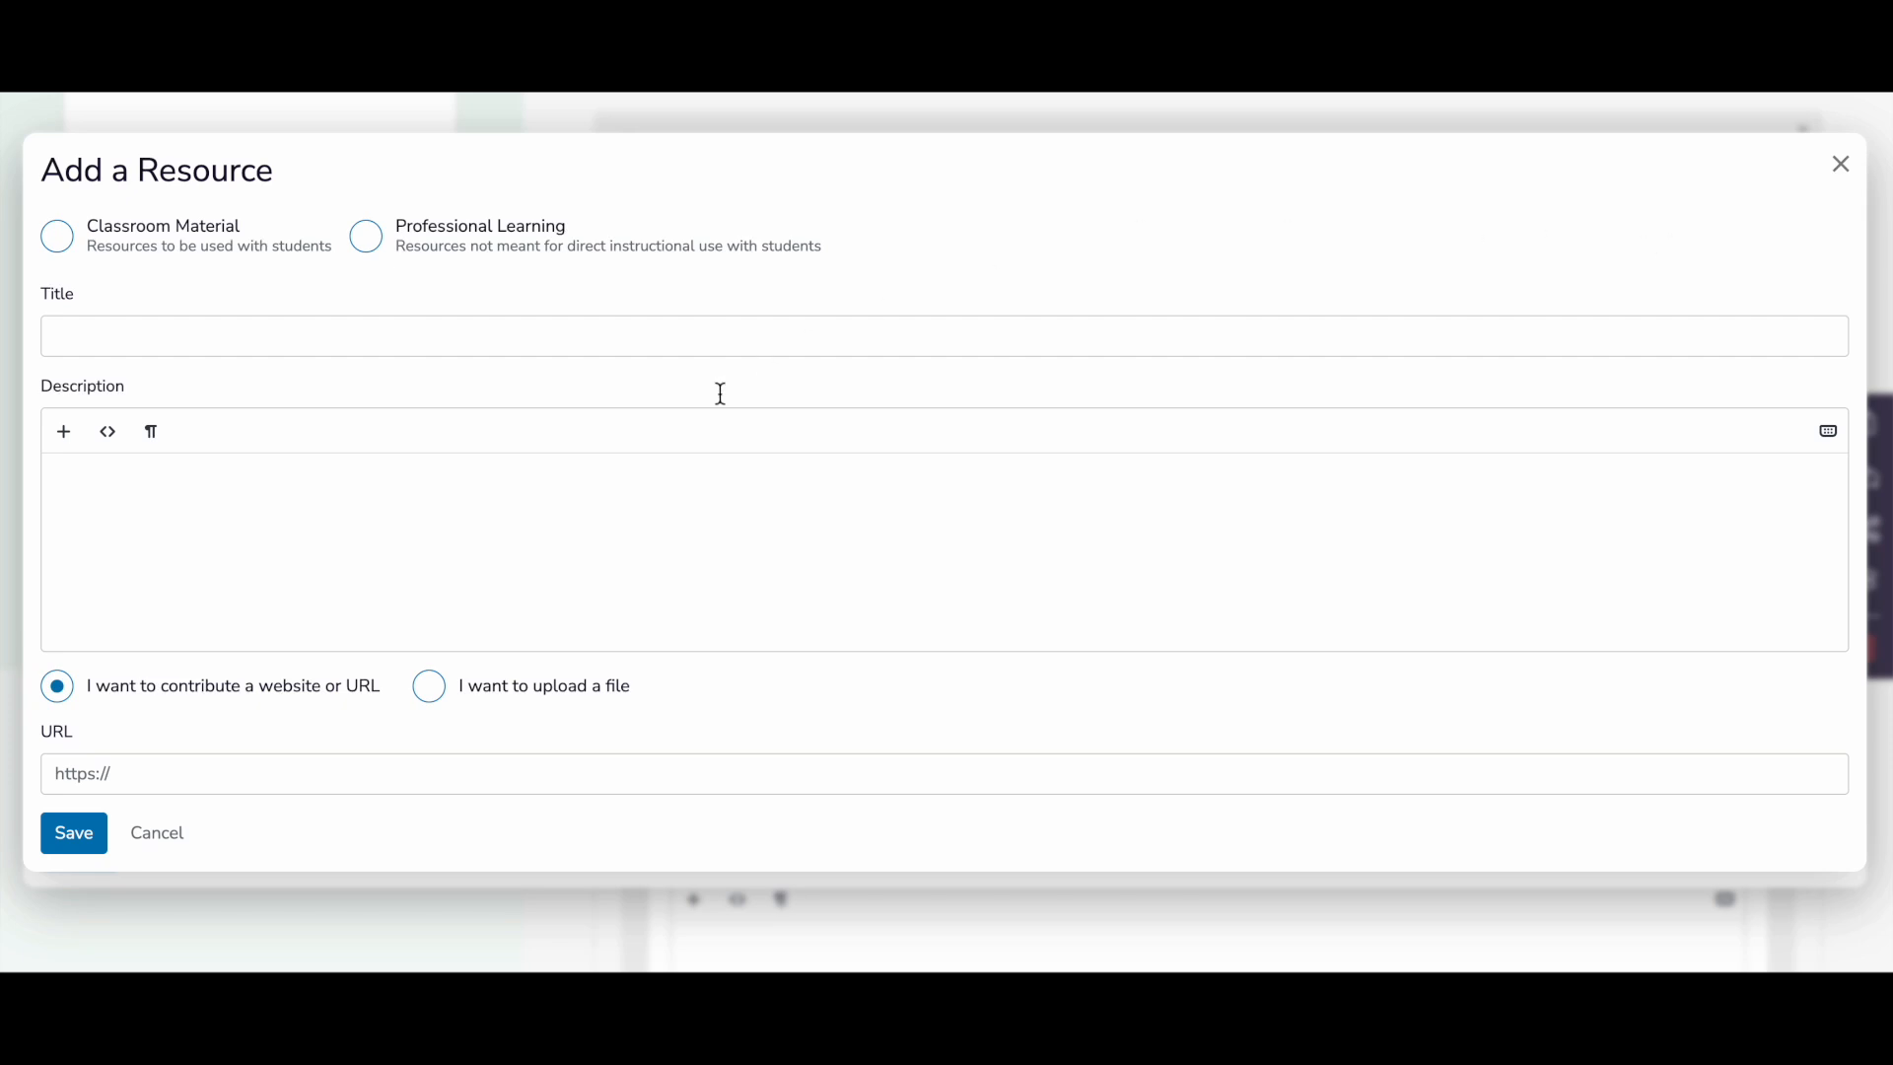
left_click(72, 853)
left_click(1841, 166)
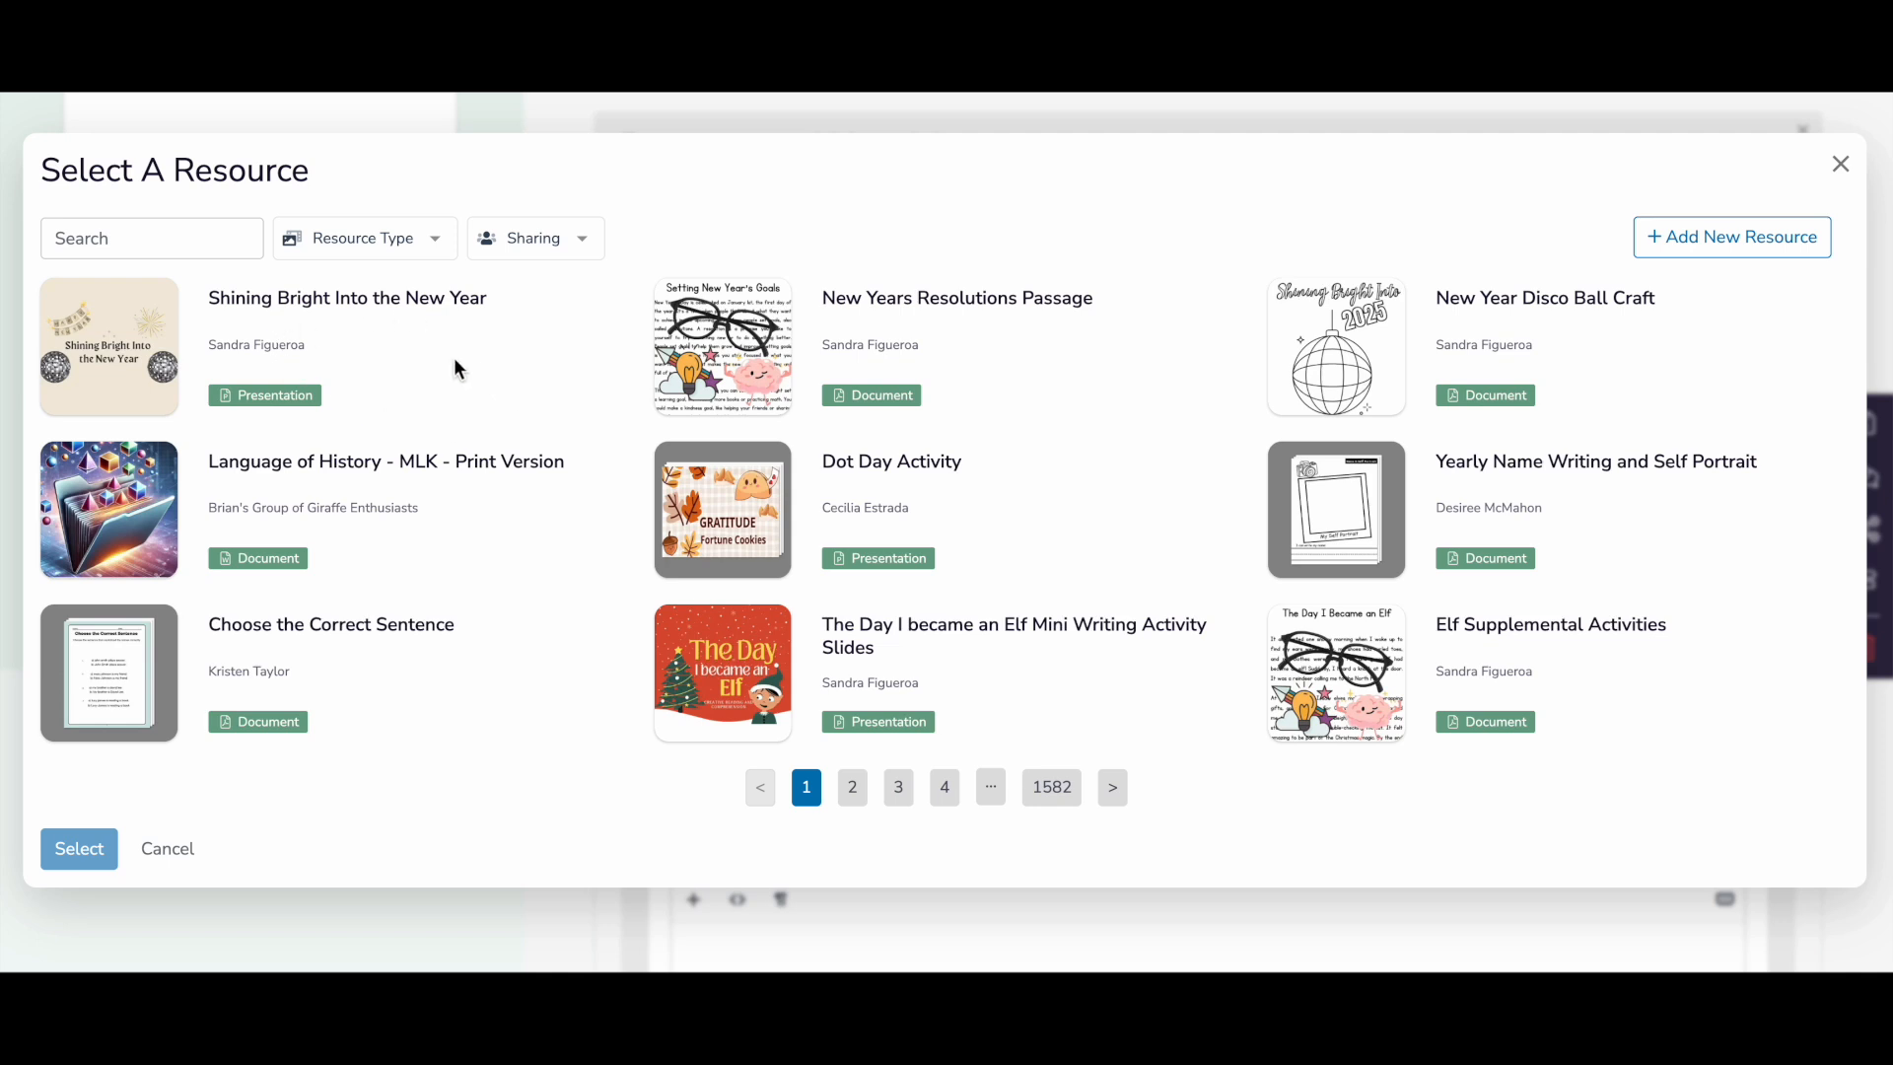
Attach the existing presentation "Shining Bright Into the New Year" to the Resources and Materials section.
left_click(146, 372)
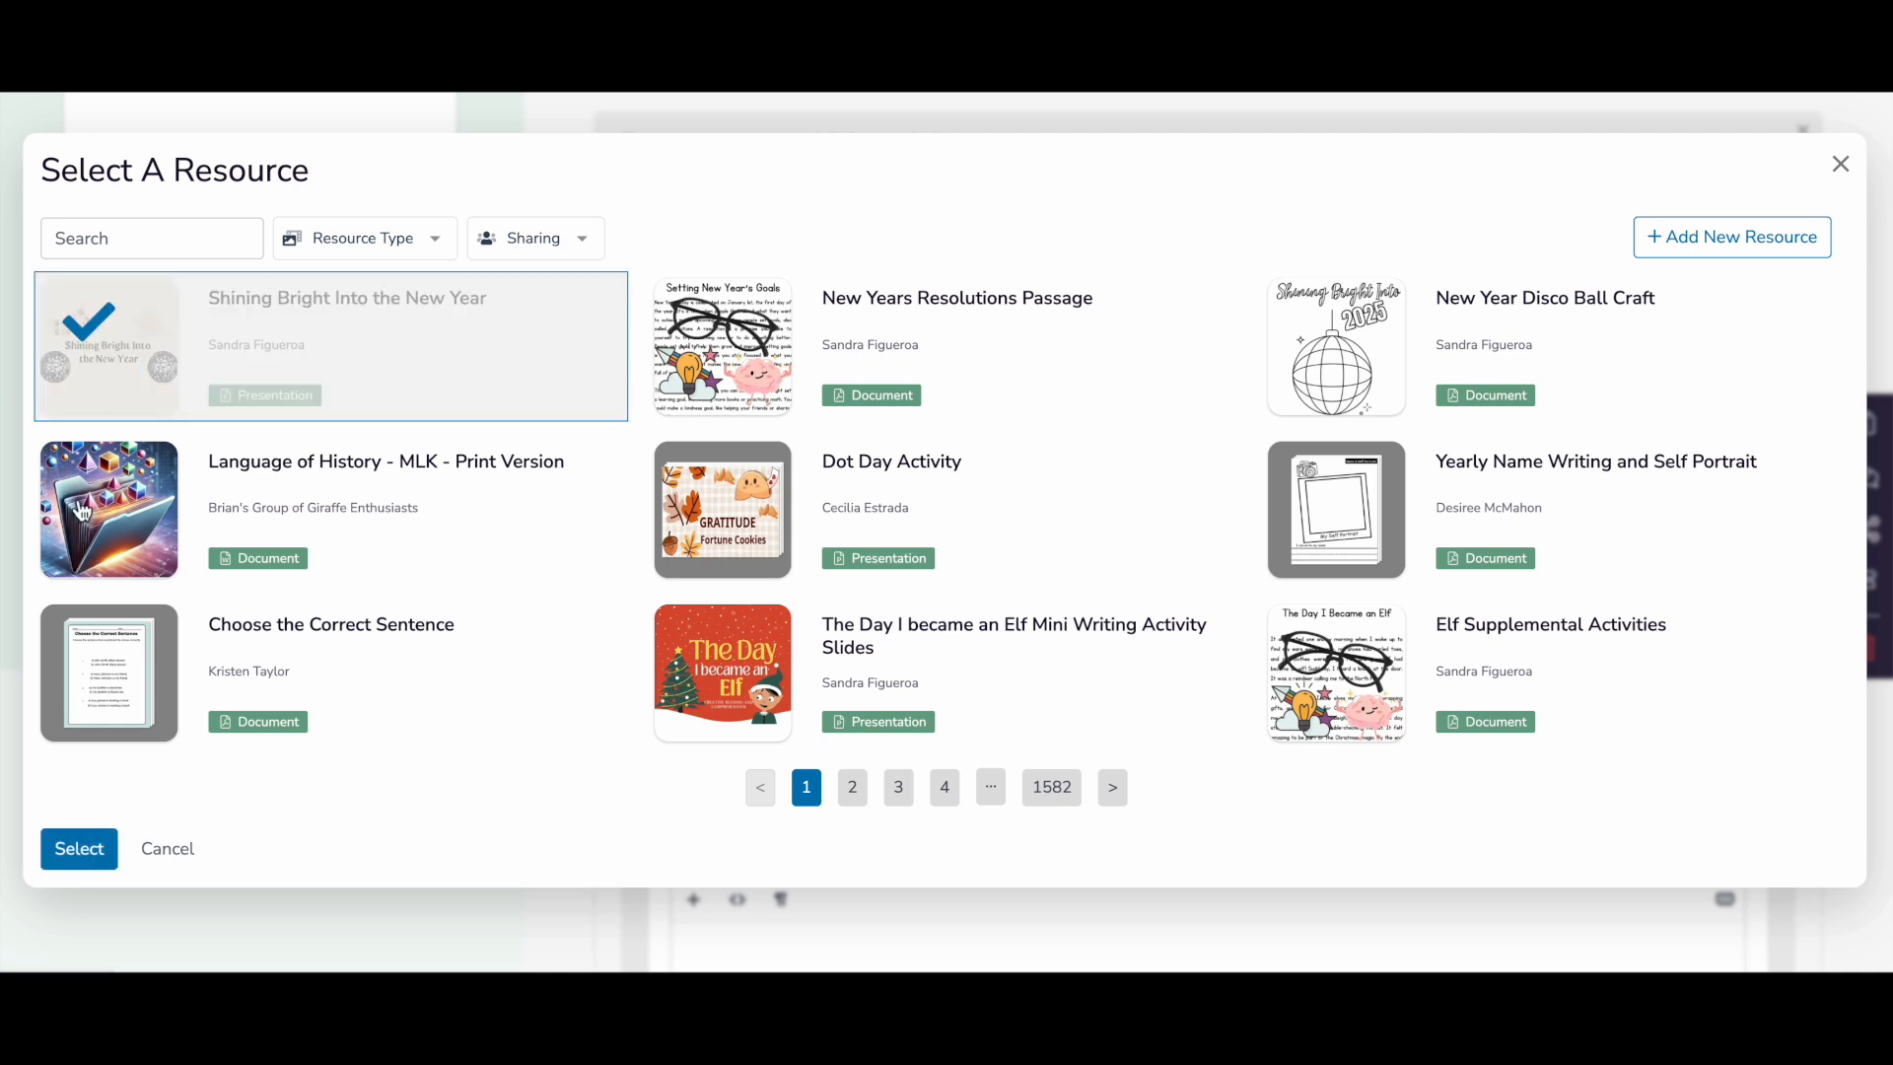
left_click(87, 866)
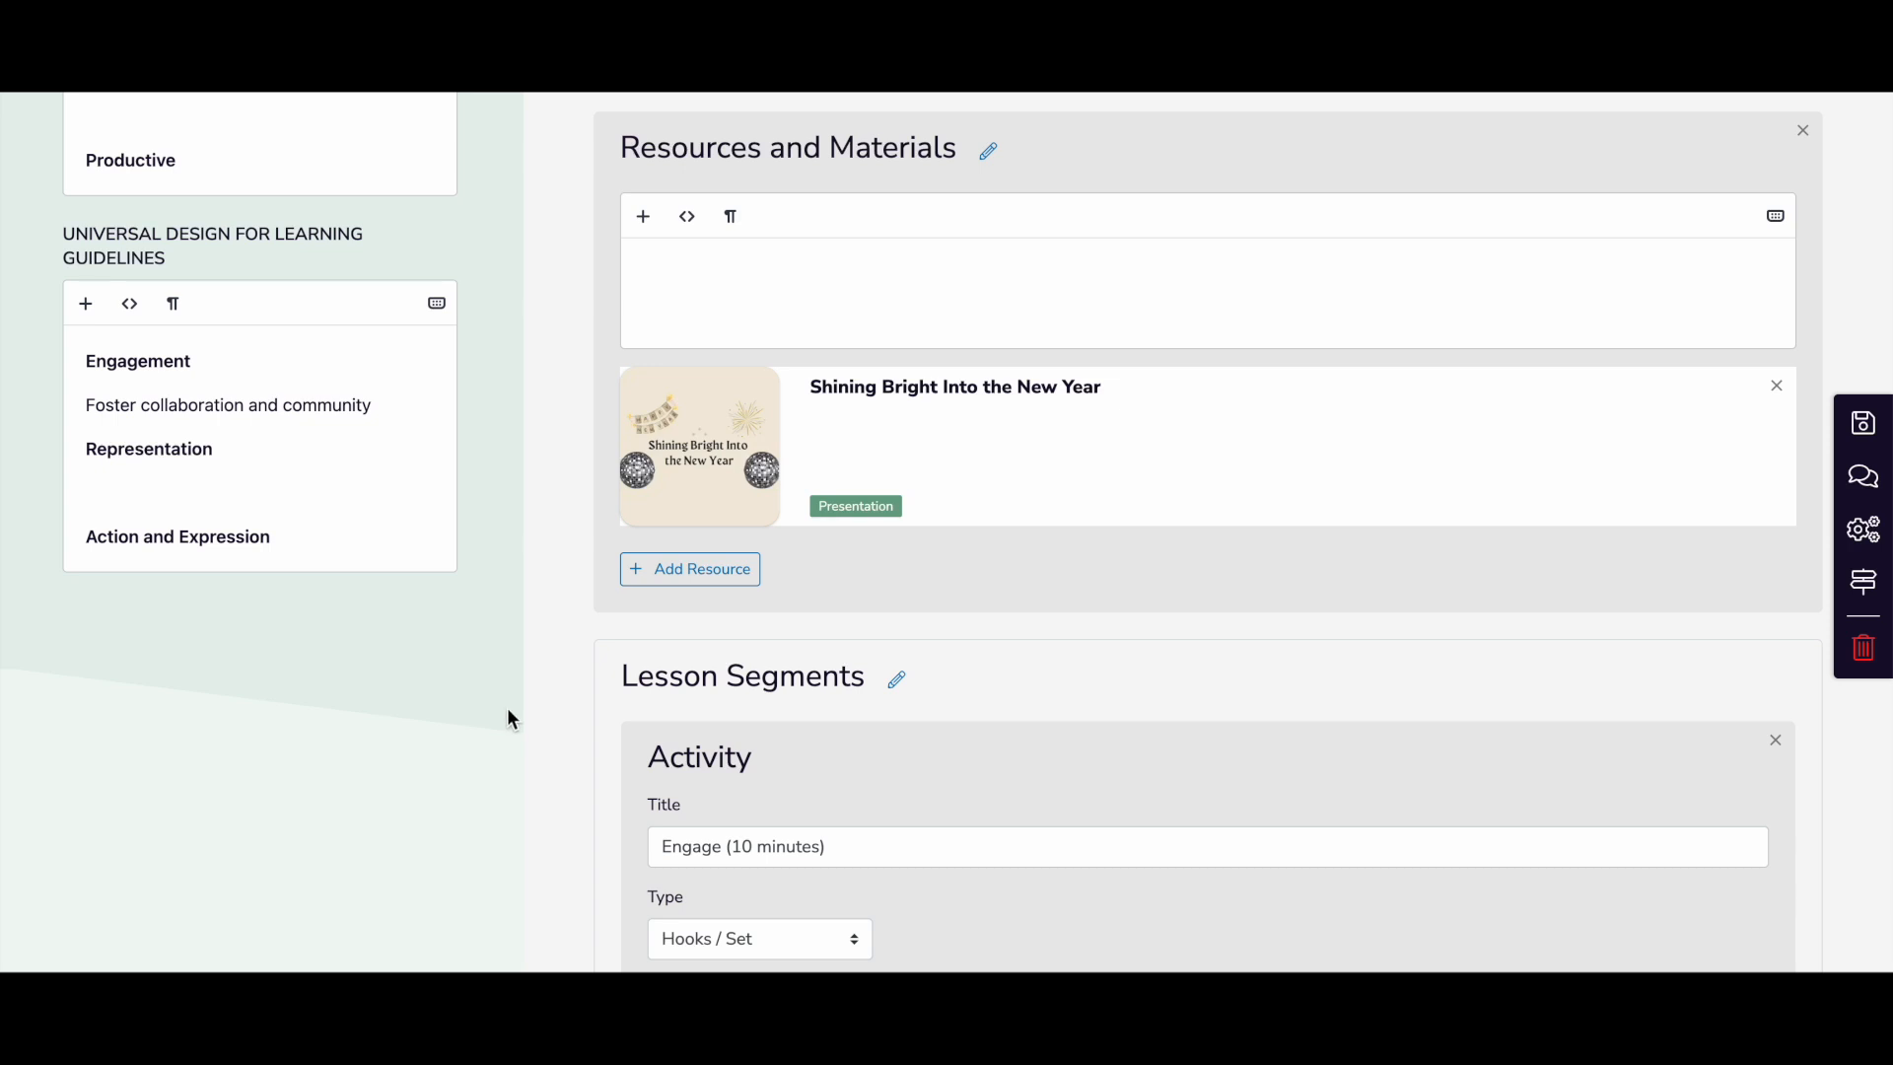
scroll(749, 562, "up", 15)
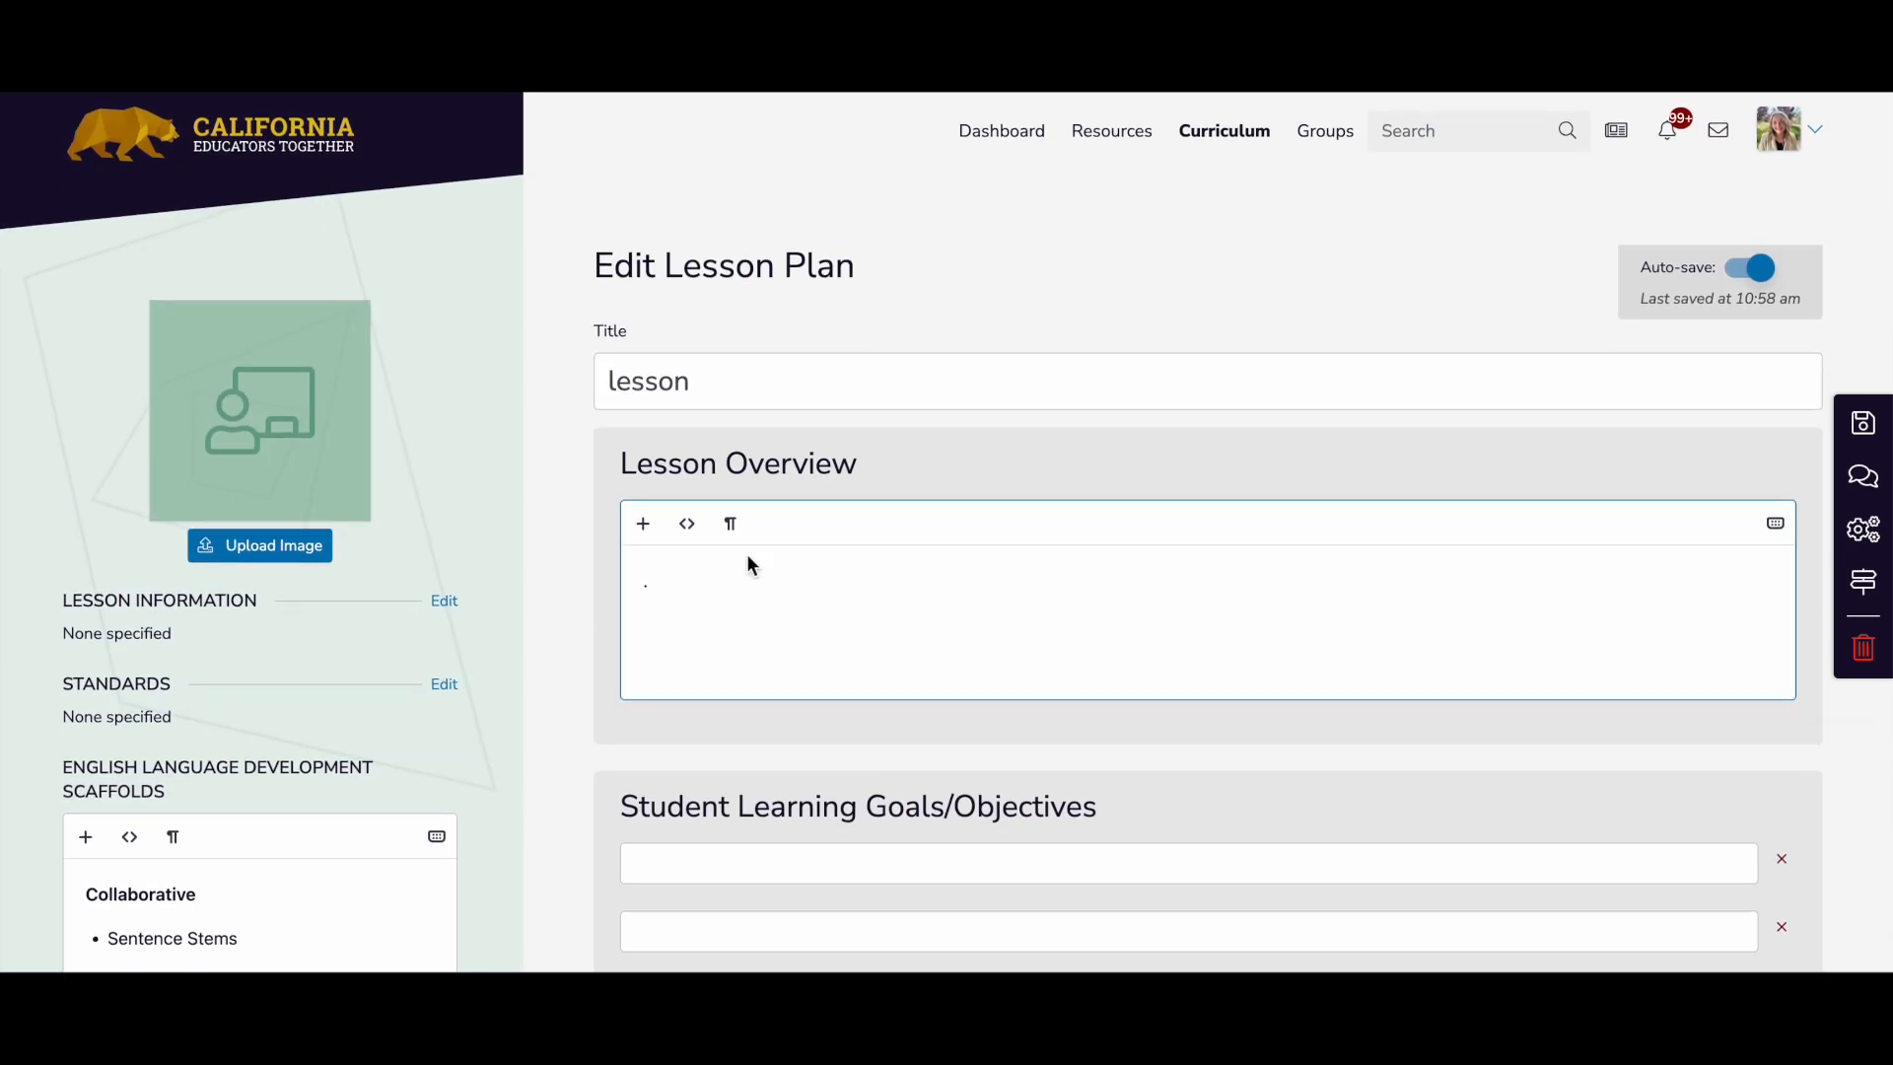